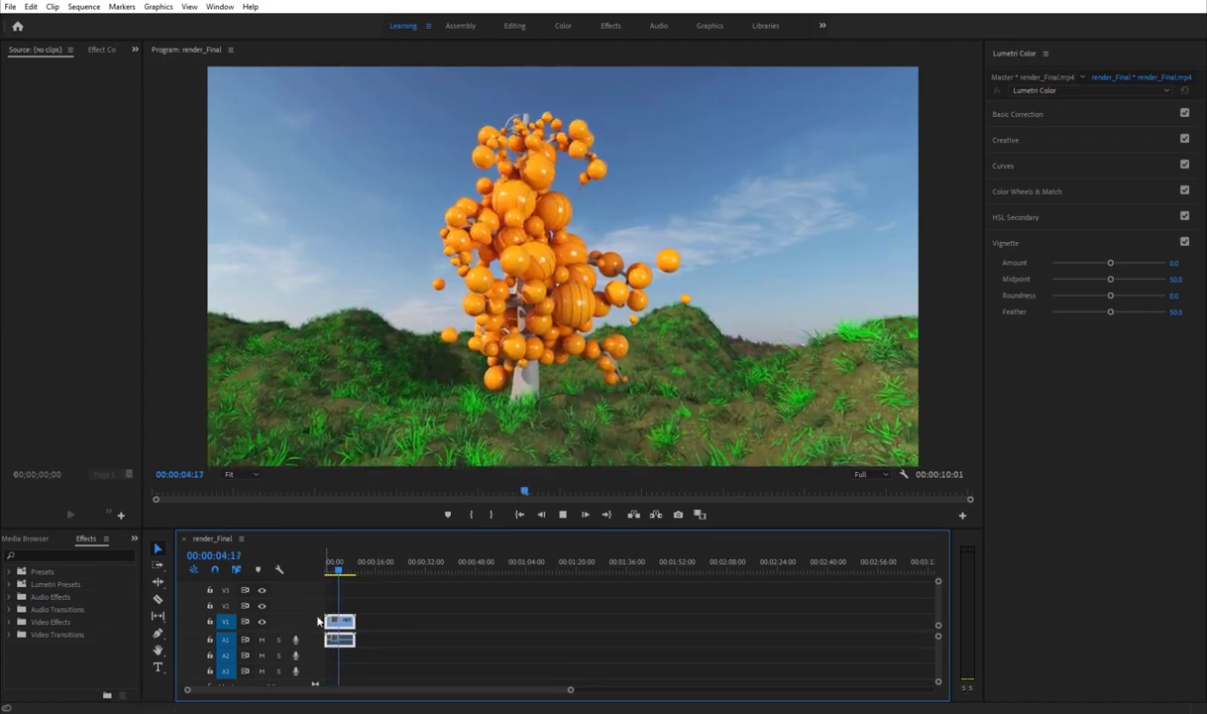
# Step: Scrub through the finished orange-sphere tree animation in the render_Final sequence
pyautogui.click(332, 572)
pyautogui.moveTo(331, 572); pyautogui.dragTo(348, 574)
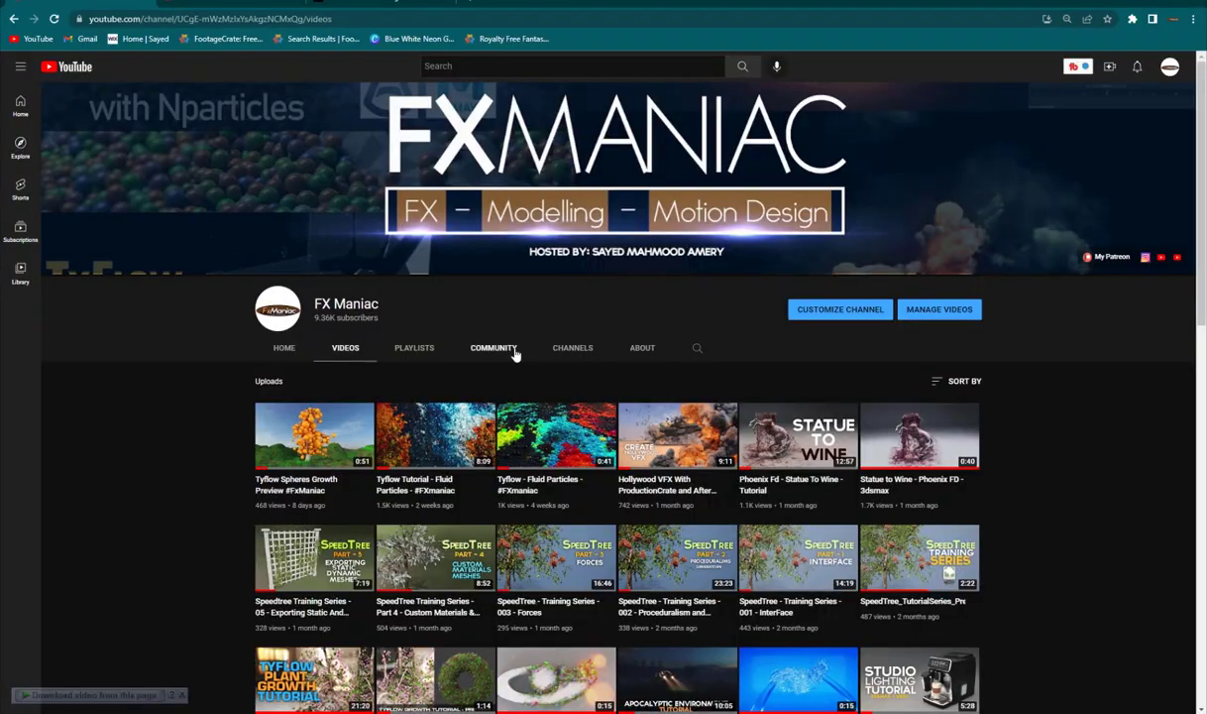
# Step: Switch to the browser and look through the AfxManiac YouTube channel and the FX Maniac Patreon page's membership levels and recent posts
pyautogui.click(195, 2)
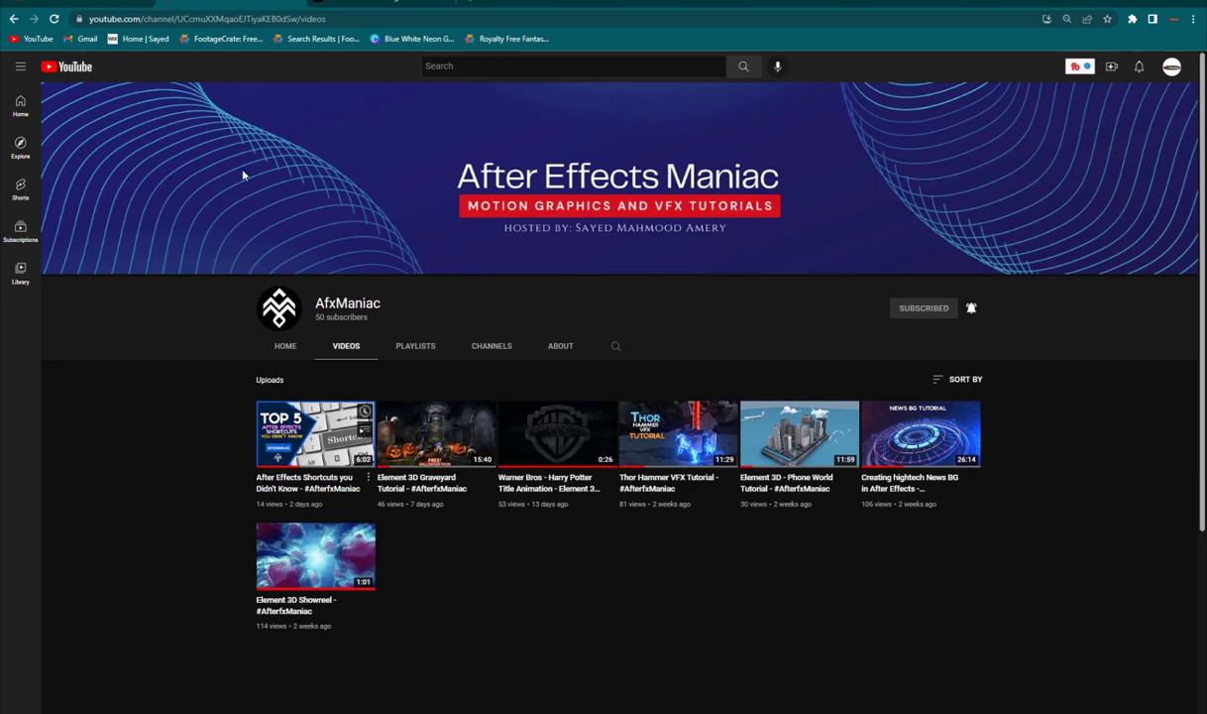
pyautogui.click(387, 3)
pyautogui.scroll(-7, 327, 286)
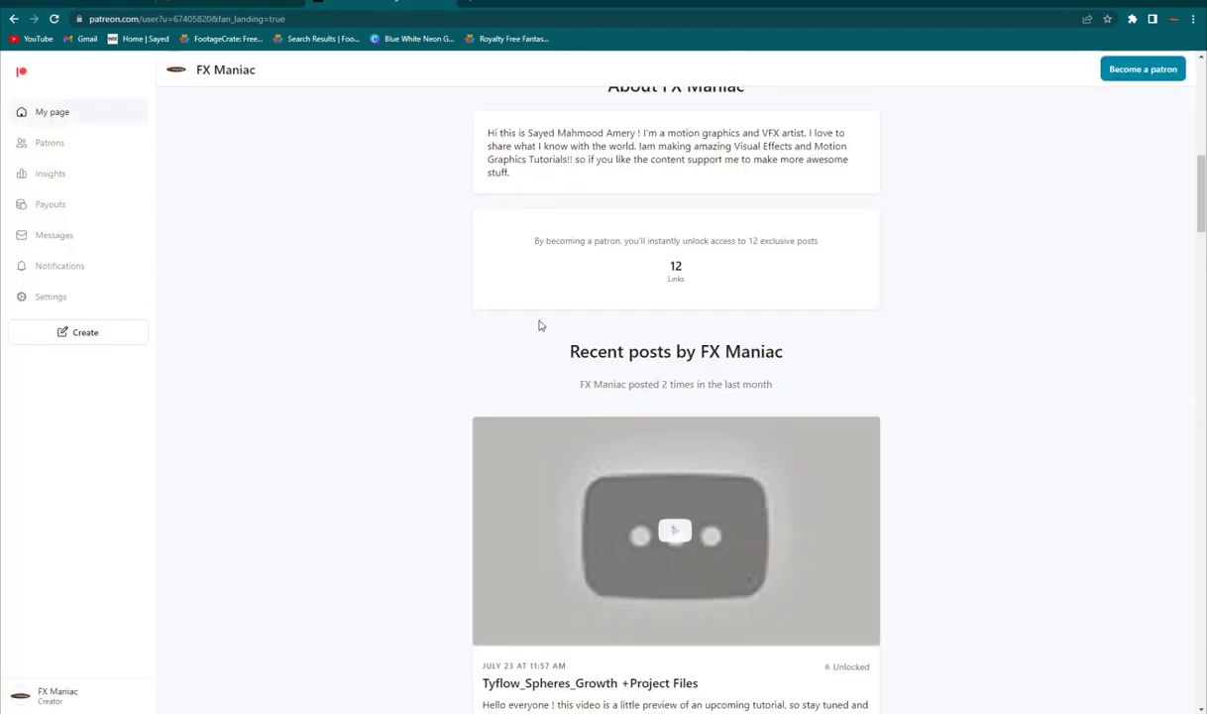
pyautogui.scroll(-4, 631, 475)
pyautogui.scroll(10, 434, 469)
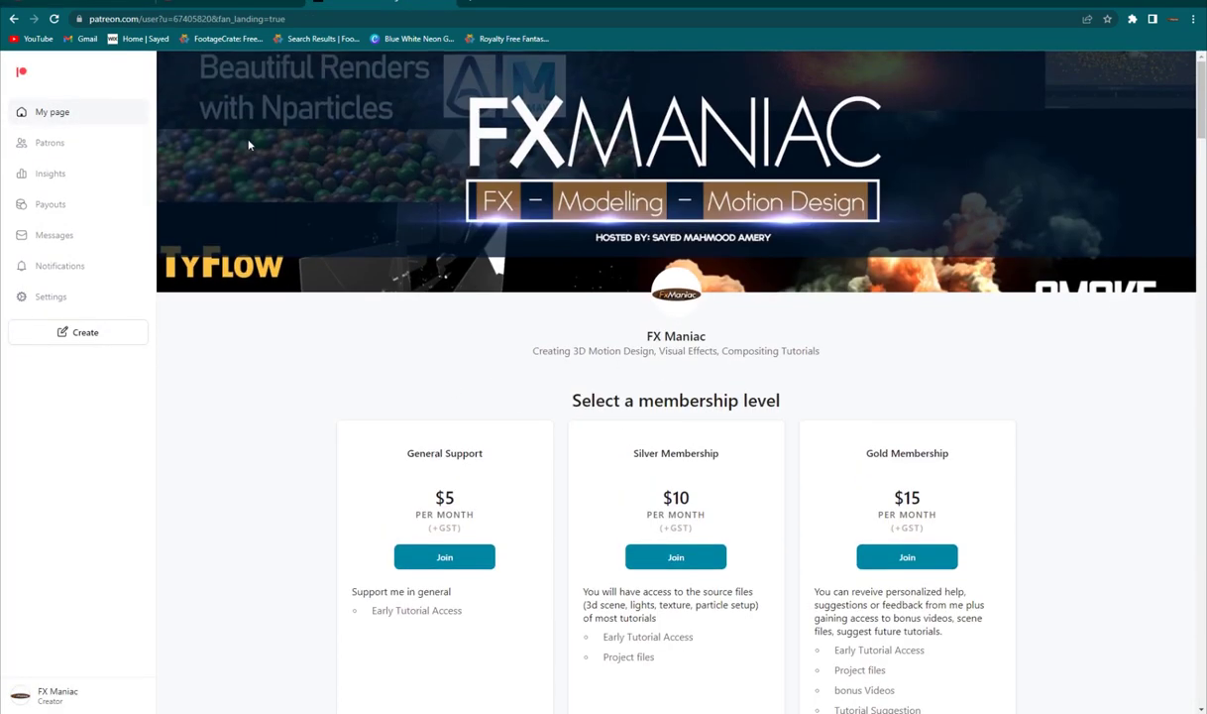
pyautogui.click(84, 3)
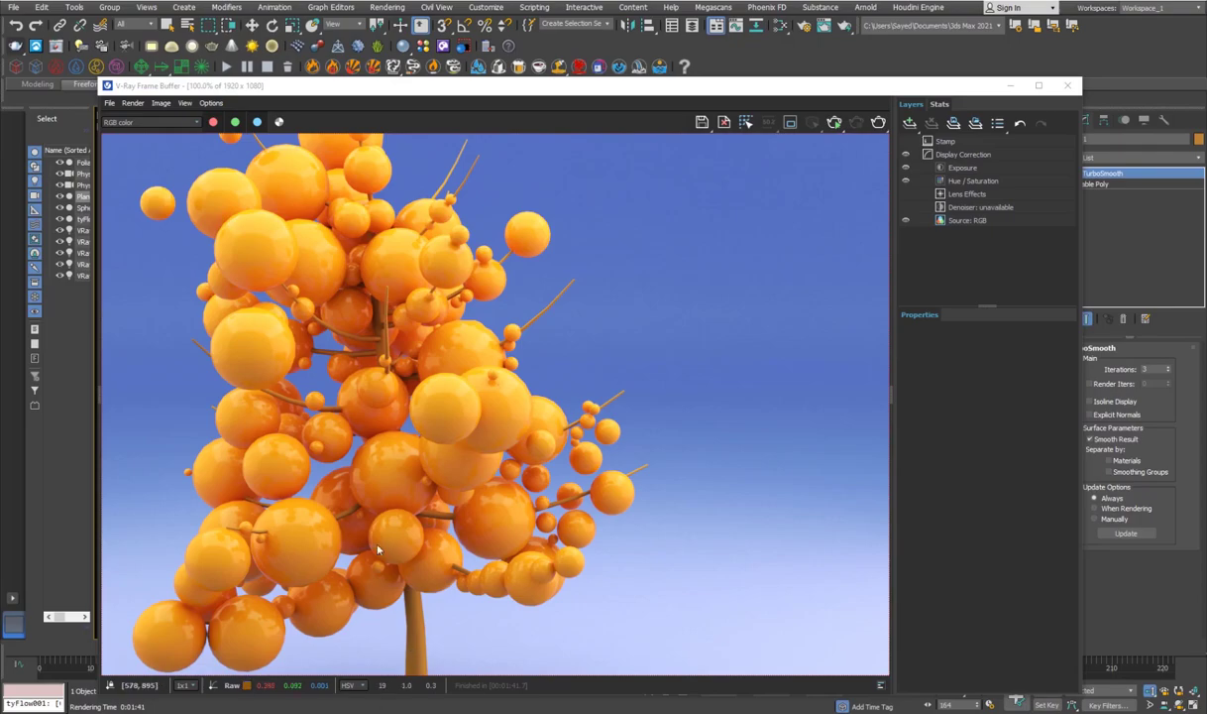
# Step: Examine the rendered sphere tree in the V-Ray Frame Buffer, and scrub its growth animation to frame 108 in 3ds Max
pyautogui.scroll(-2, 456, 417)
pyautogui.scroll(3, 451, 396)
pyautogui.scroll(-2, 401, 384)
pyautogui.scroll(1, 396, 474)
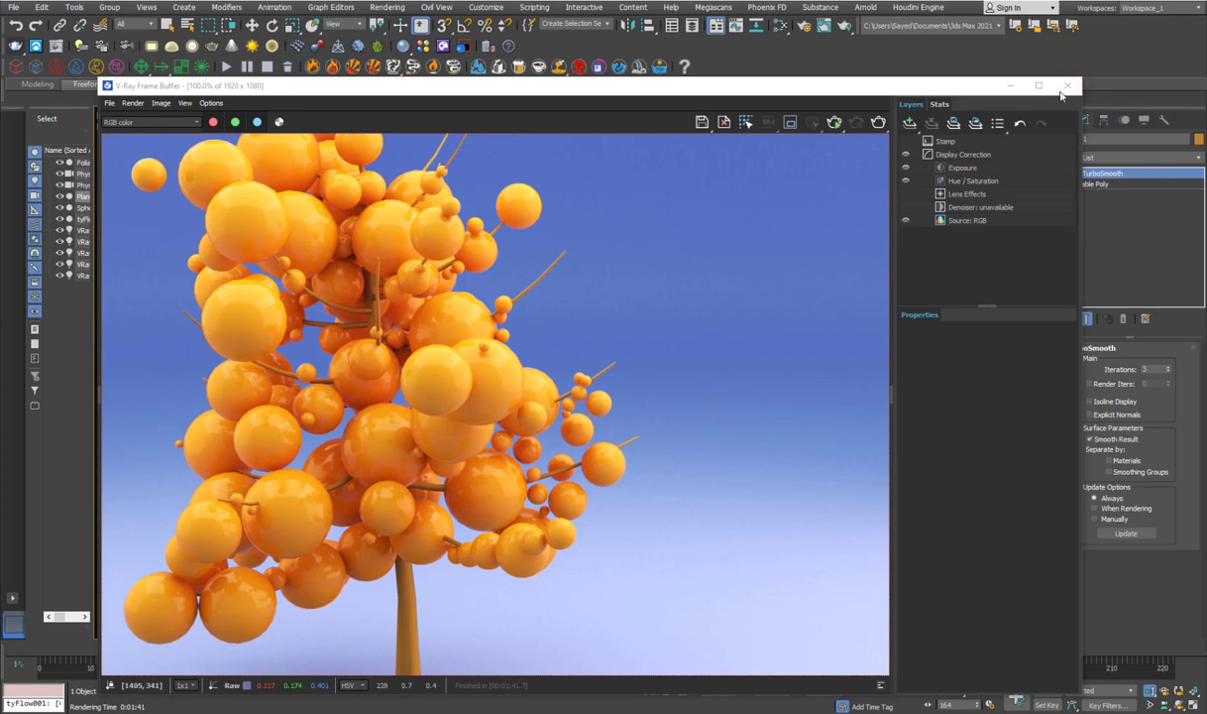
pyautogui.click(1065, 87)
pyautogui.moveTo(291, 650); pyautogui.dragTo(594, 535)
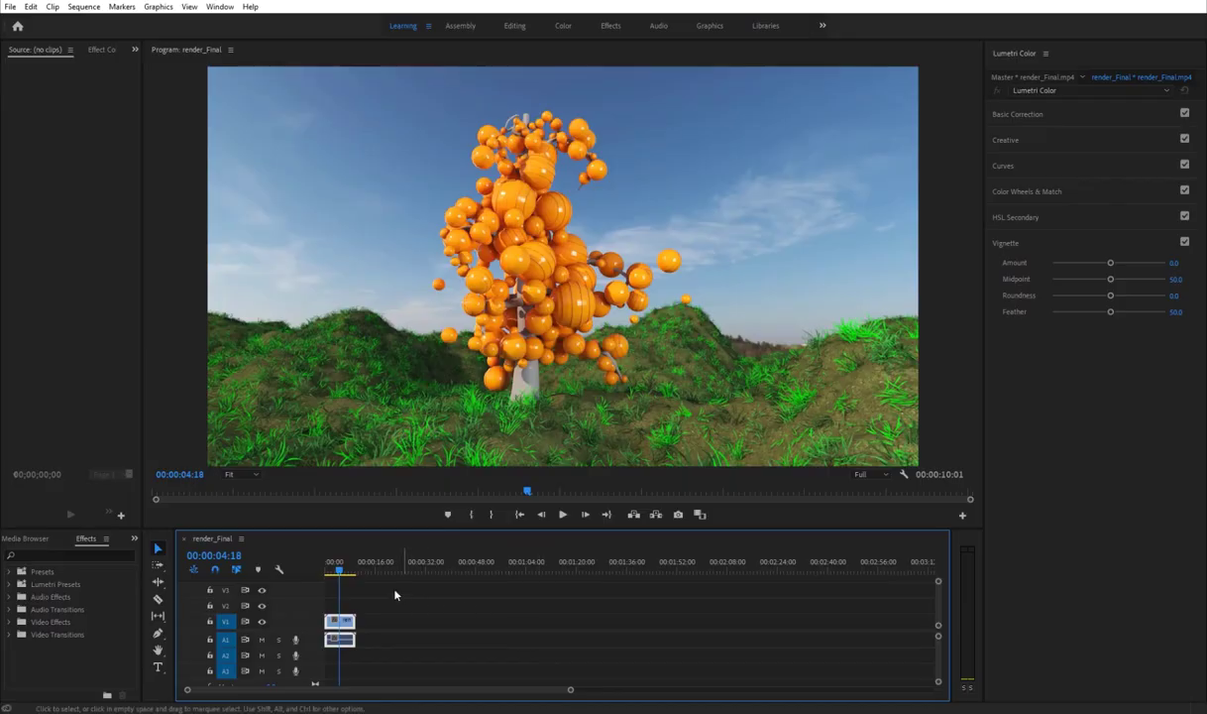
pyautogui.click(333, 567)
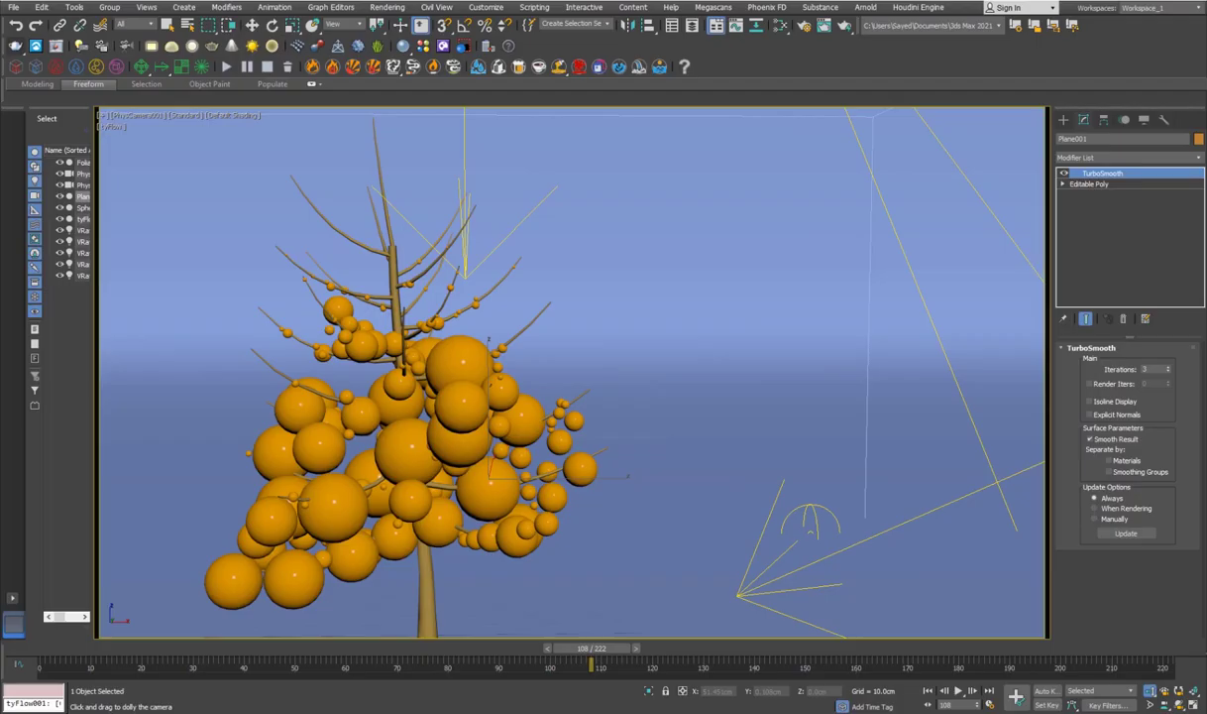
# Step: Discard the current sphere tree scene without saving its changes
pyautogui.click(13, 8)
pyautogui.click(54, 50)
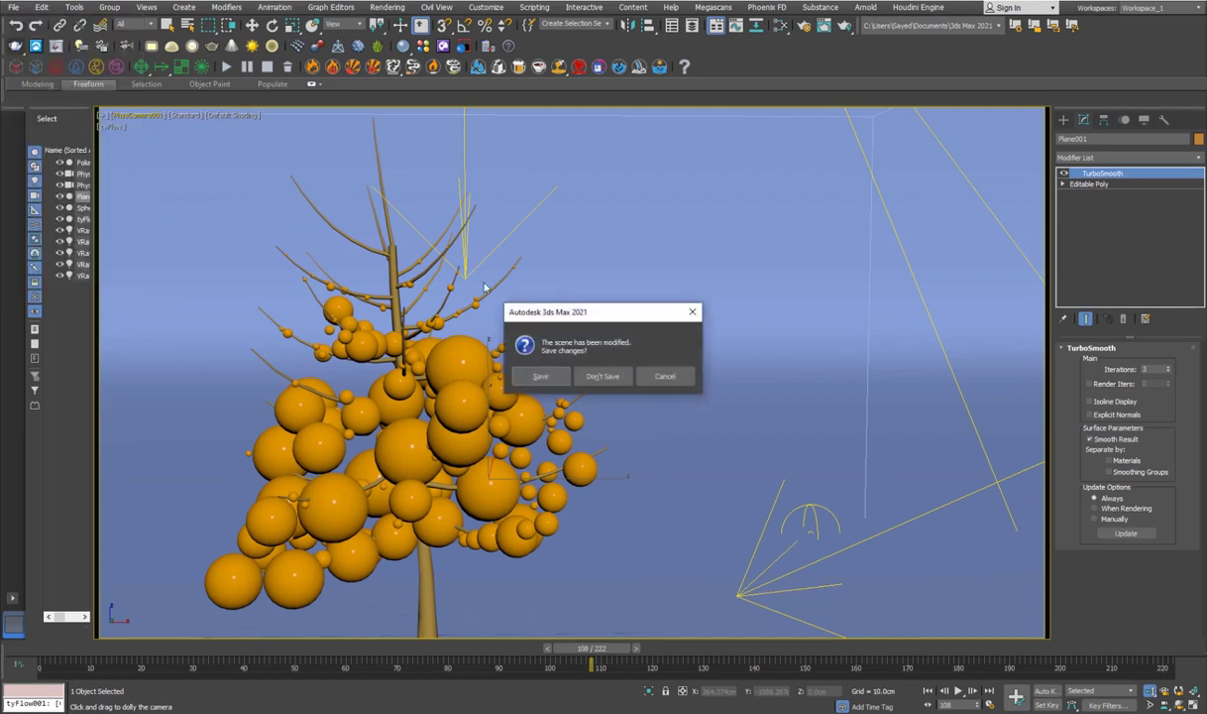
pyautogui.click(595, 377)
pyautogui.click(566, 378)
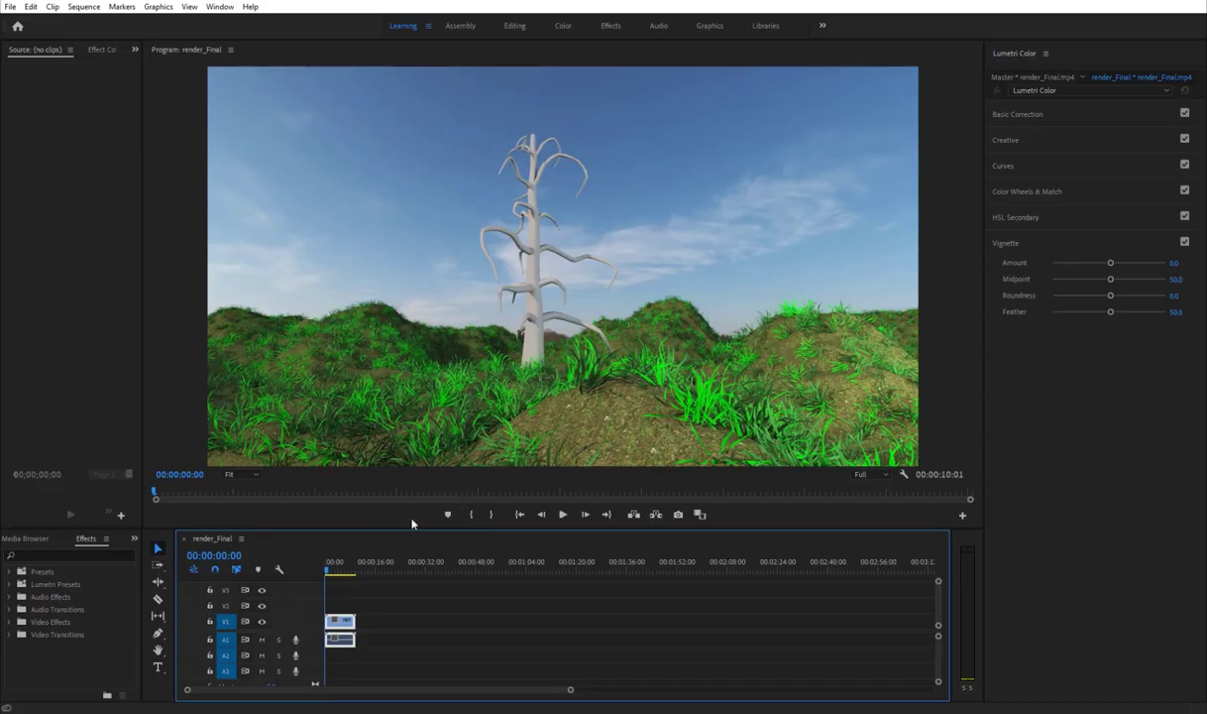
# Step: Inspect the Growth tree in the grassy hills scene by scrubbing its sphere animation to frame 135
pyautogui.click(341, 574)
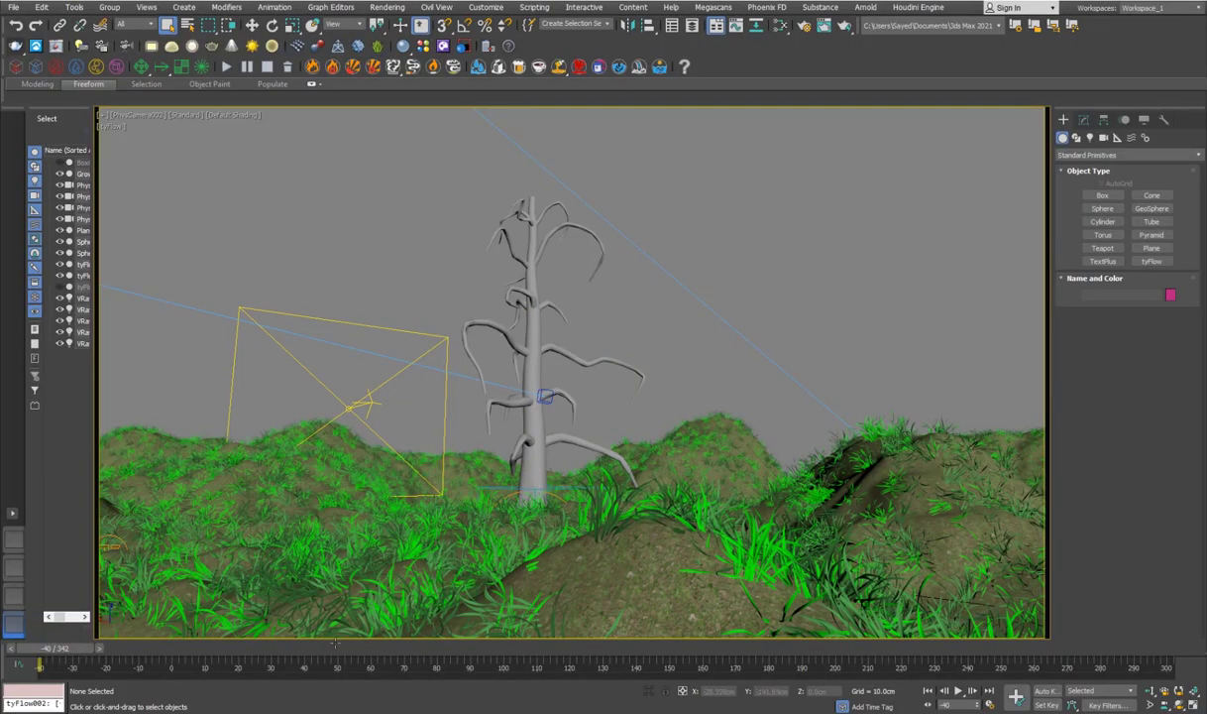
pyautogui.click(194, 650)
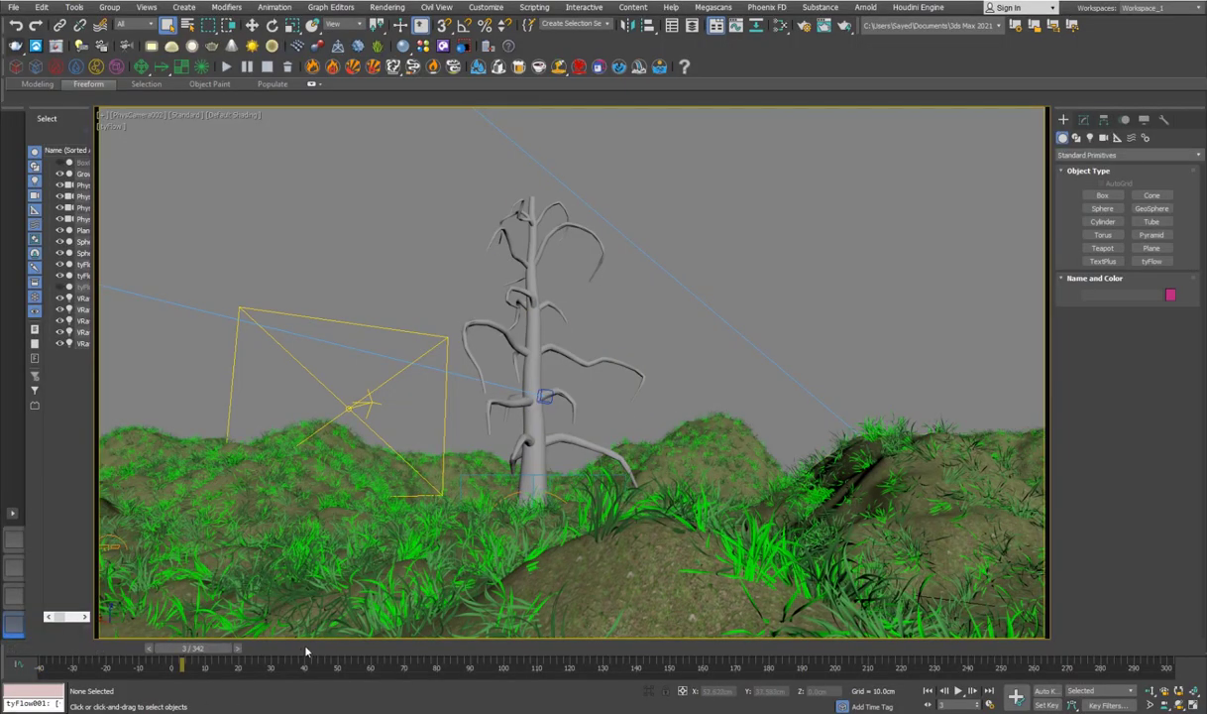
pyautogui.moveTo(306, 651)
pyautogui.mouseDown()
pyautogui.moveTo(547, 658)
pyautogui.moveTo(303, 650)
pyautogui.mouseUp()
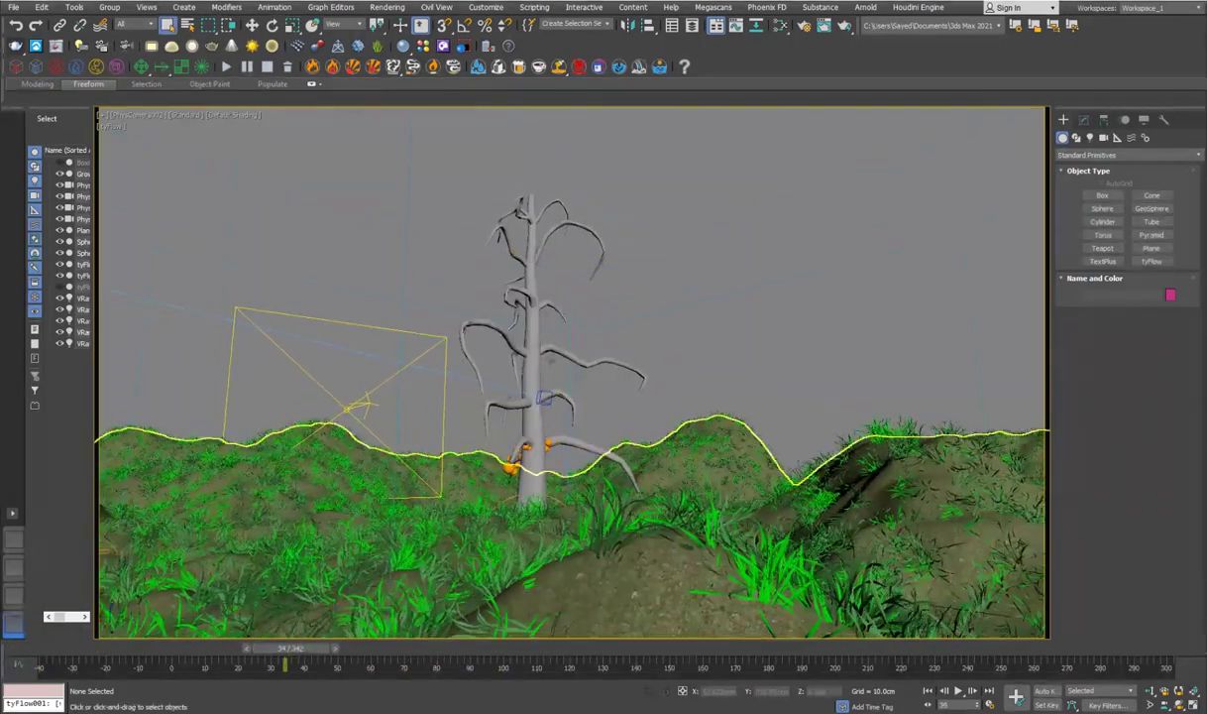
pyautogui.click(533, 318)
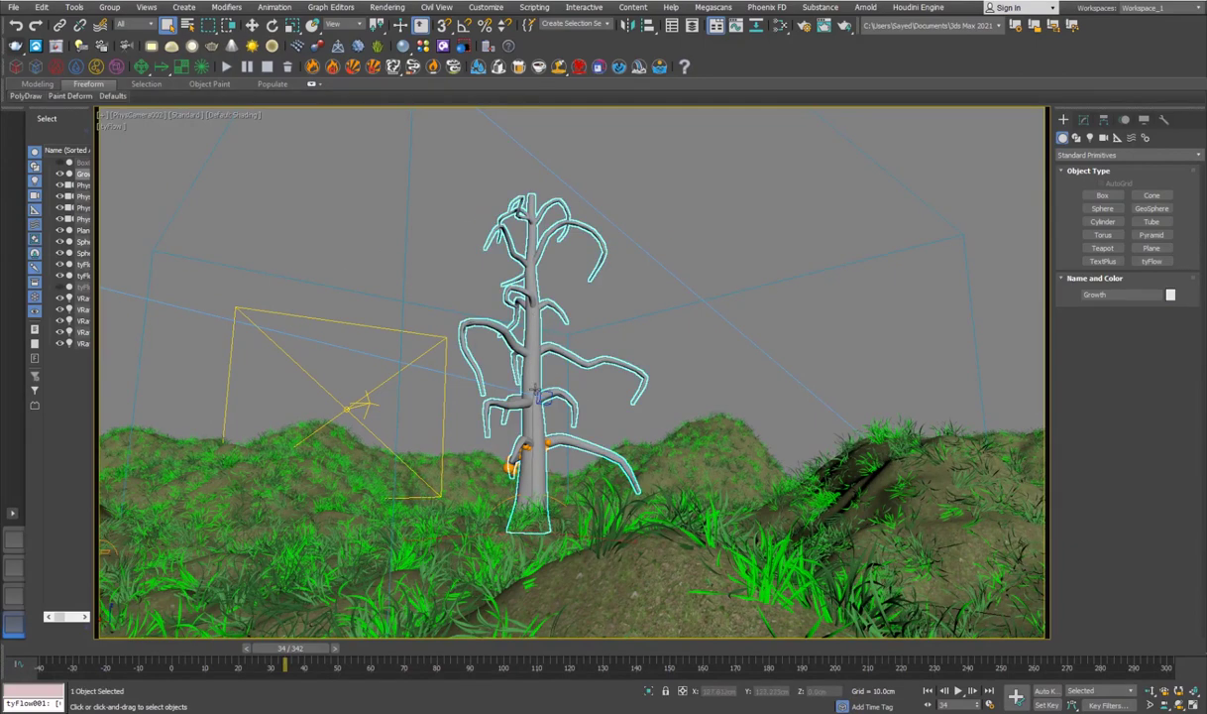
pyautogui.click(429, 647)
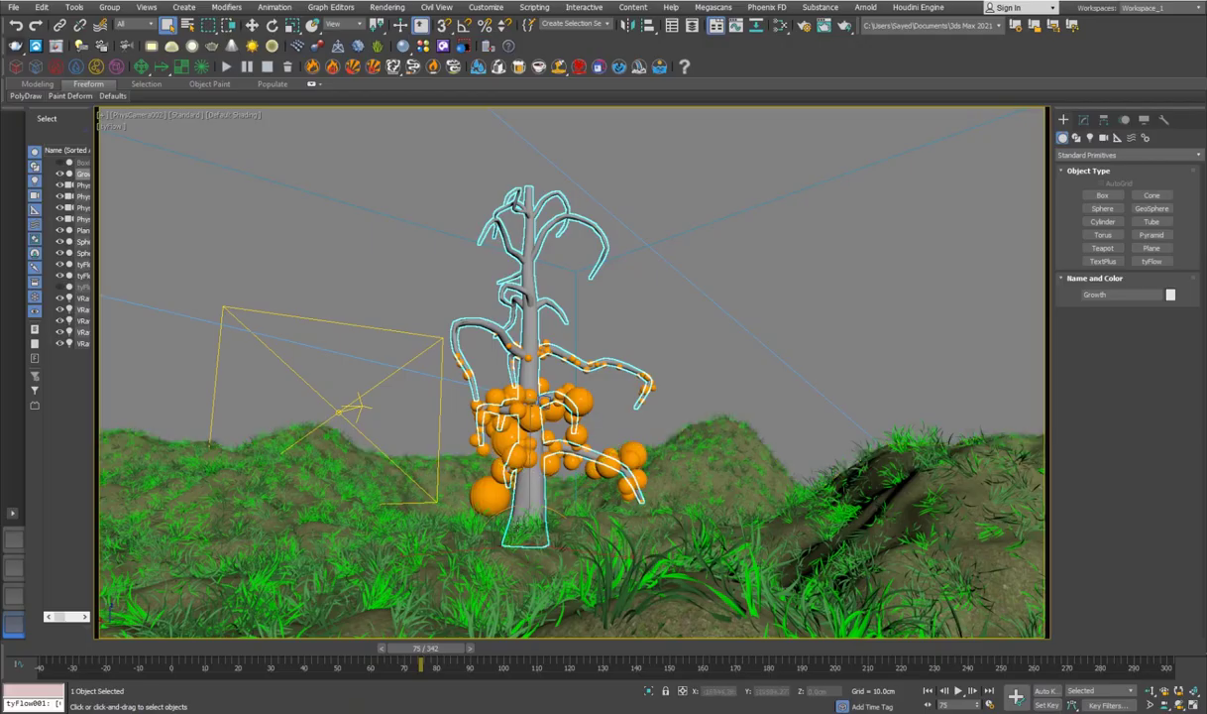
pyautogui.moveTo(425, 648); pyautogui.dragTo(617, 651)
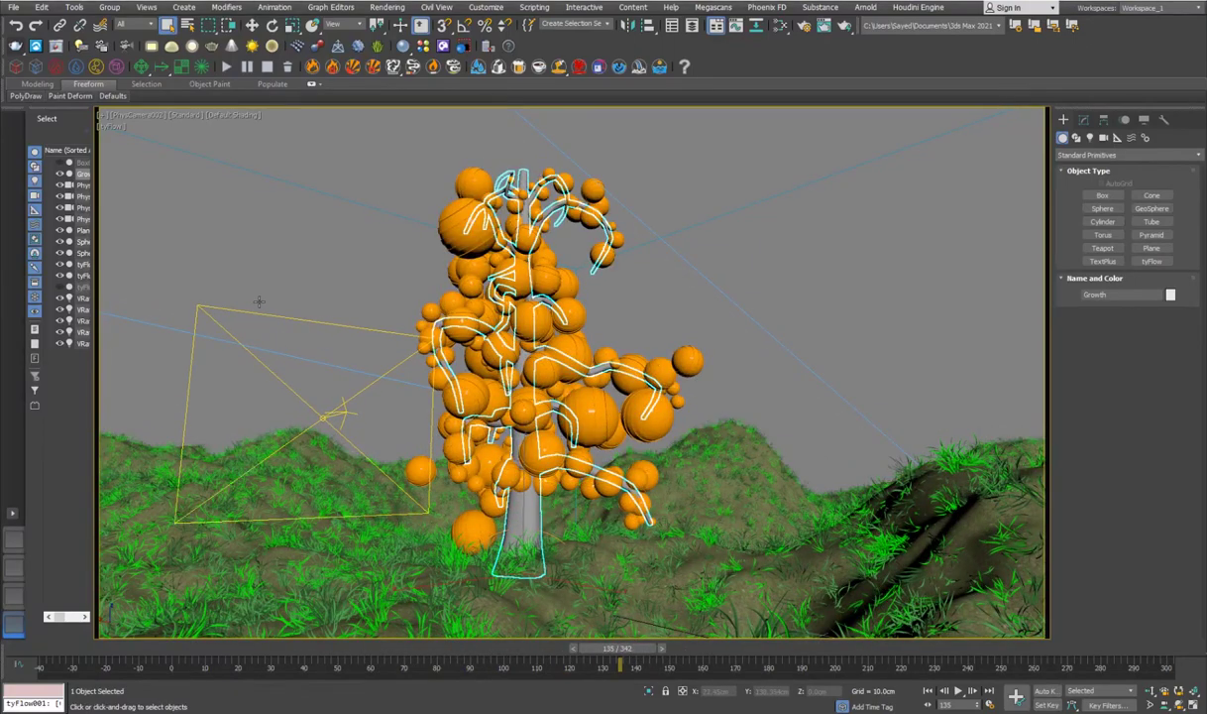
# Step: Reset to an empty scene without saving the changes, and maximize the Perspective viewport
pyautogui.click(14, 7)
pyautogui.click(40, 39)
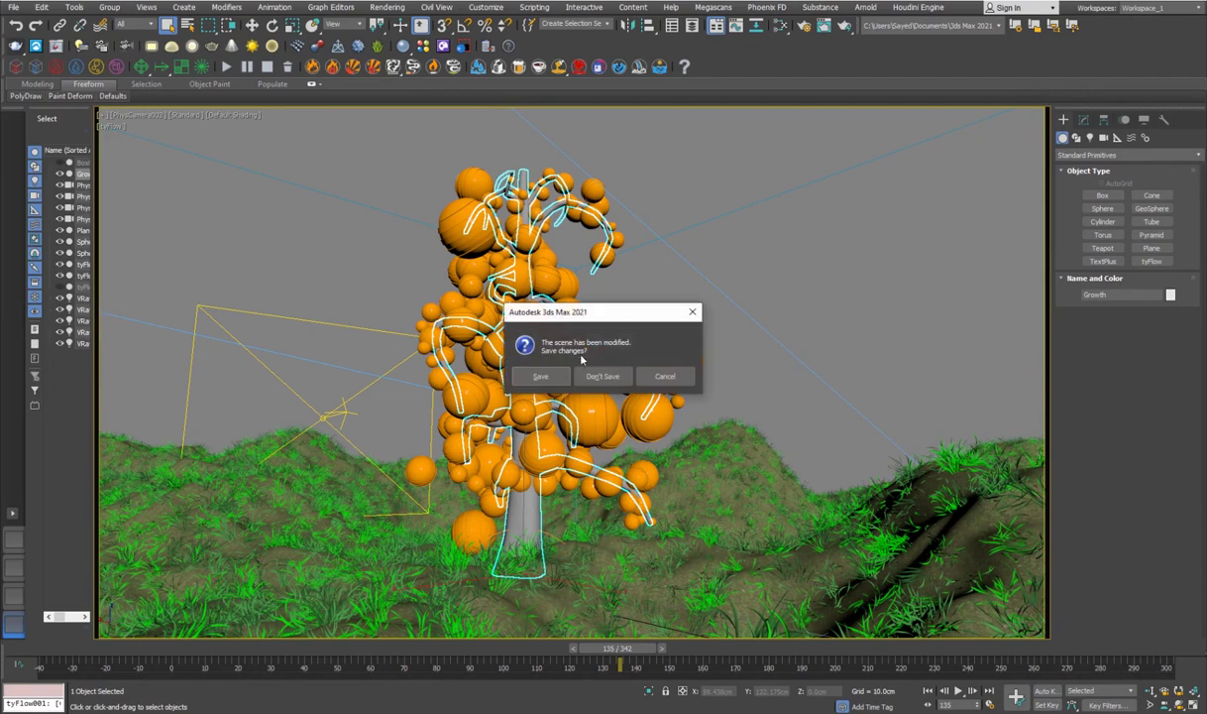
pyautogui.click(602, 376)
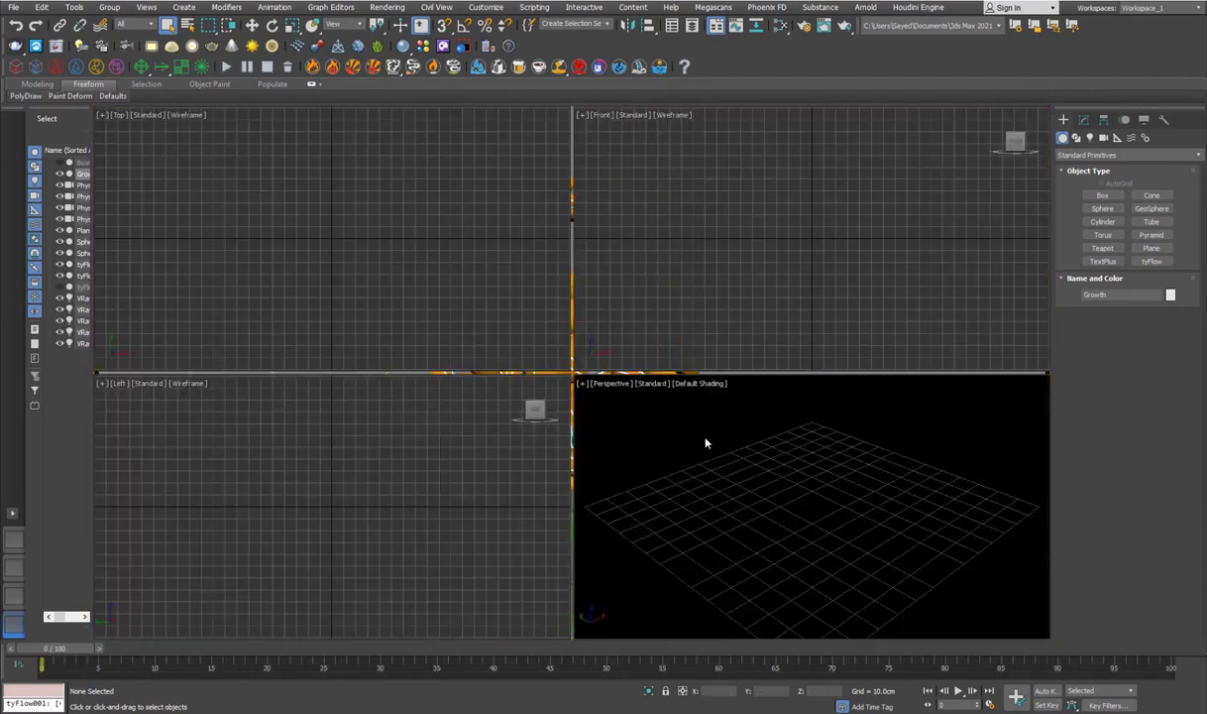
pyautogui.click(720, 472)
pyautogui.hotkey('alt', 'w')
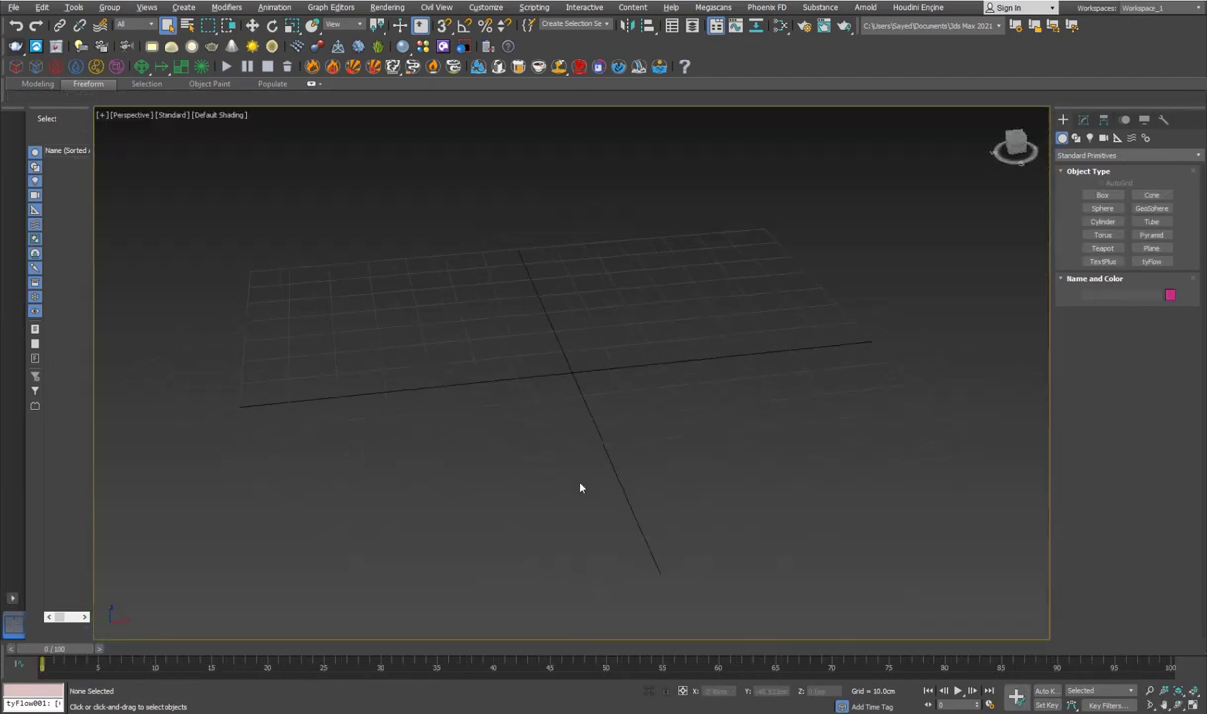
# Step: Create an AEC Extended Foliage plant of the Japanese Flowering Cherry, Spring type near the center of the grid
pyautogui.click(1105, 156)
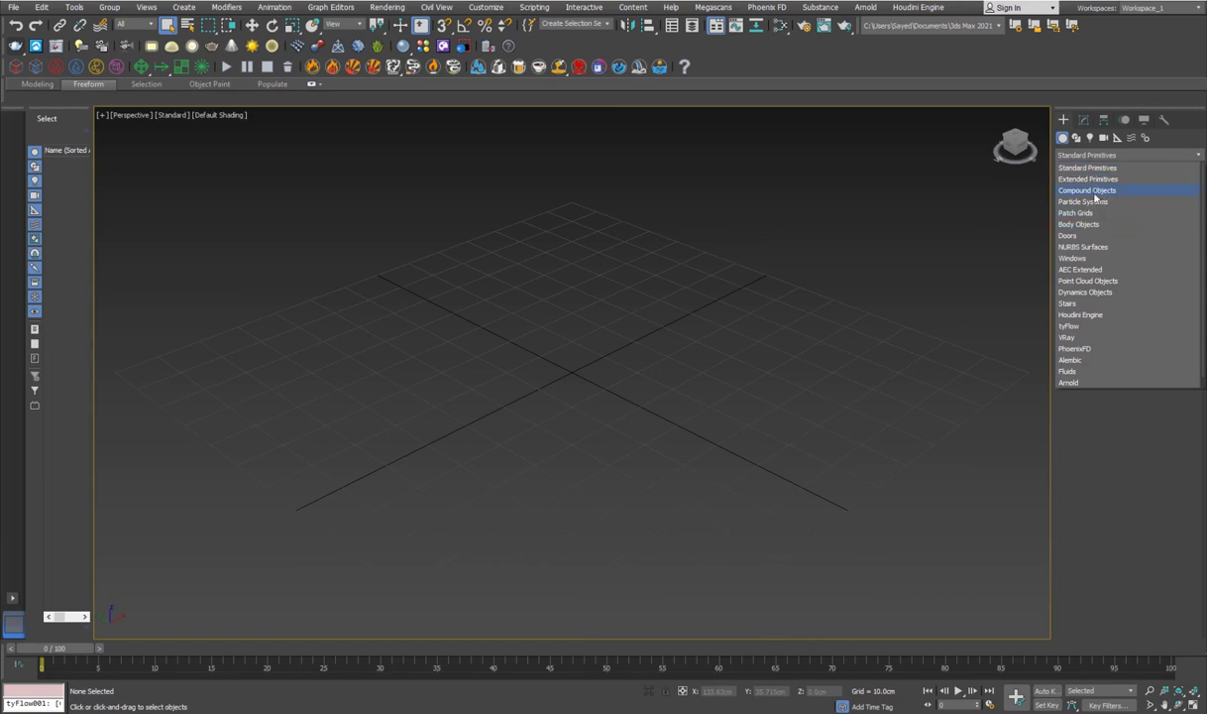
pyautogui.click(1094, 272)
pyautogui.click(1101, 195)
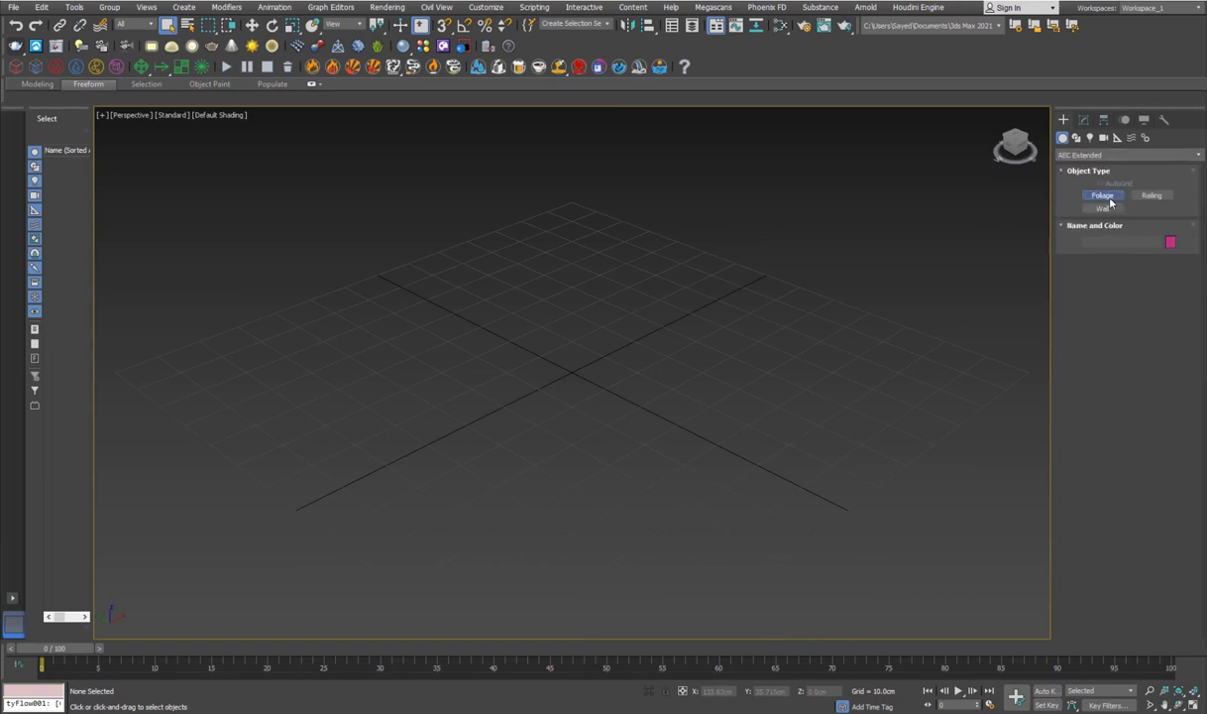
pyautogui.scroll(-3, 1124, 374)
pyautogui.scroll(-3, 1124, 375)
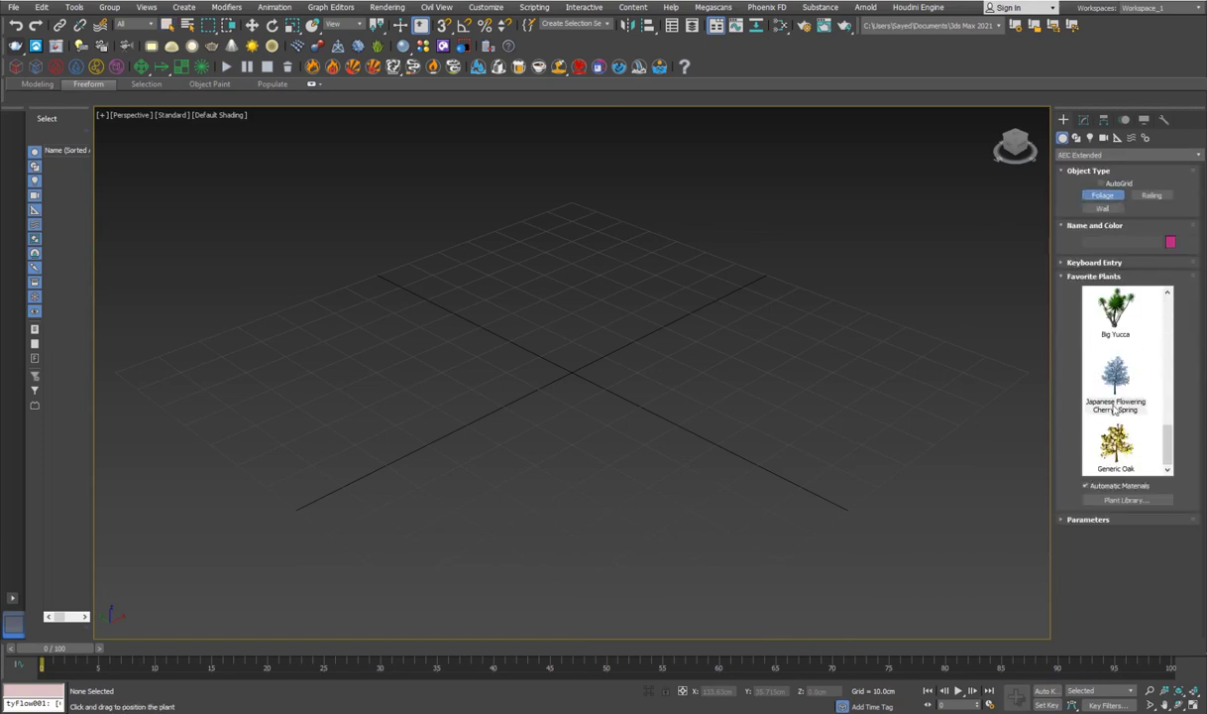
pyautogui.moveTo(587, 387); pyautogui.dragTo(574, 391)
pyautogui.rightClick(574, 392)
# Step: Reduce the foliage plant's height to 78 cm in its parameters
pyautogui.scroll(-8, 793, 309)
pyautogui.moveTo(779, 312); pyautogui.dragTo(629, 396, button='middle')
pyautogui.scroll(4, 629, 357)
pyautogui.click(1085, 122)
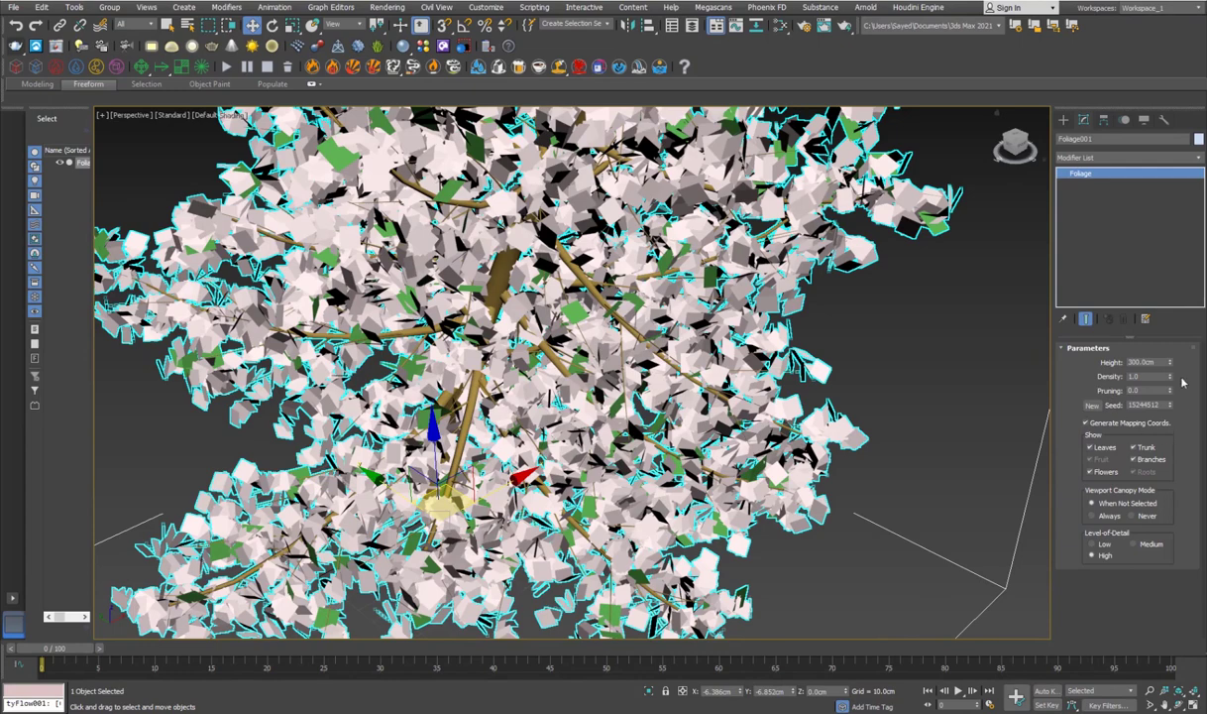
pyautogui.moveTo(1171, 369); pyautogui.dragTo(1175, 411)
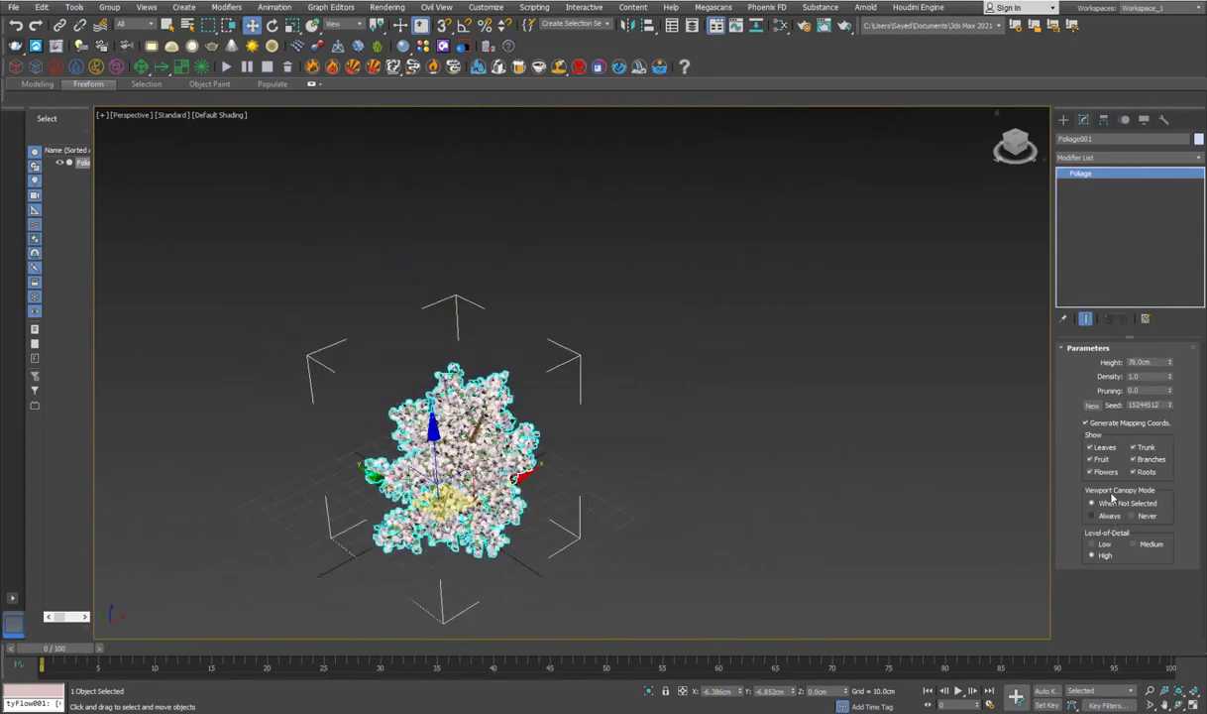
# Step: Hide the plant's leaves, fruit, flowers and roots, keeping only the trunk and branches shown
pyautogui.click(1103, 450)
pyautogui.click(1106, 472)
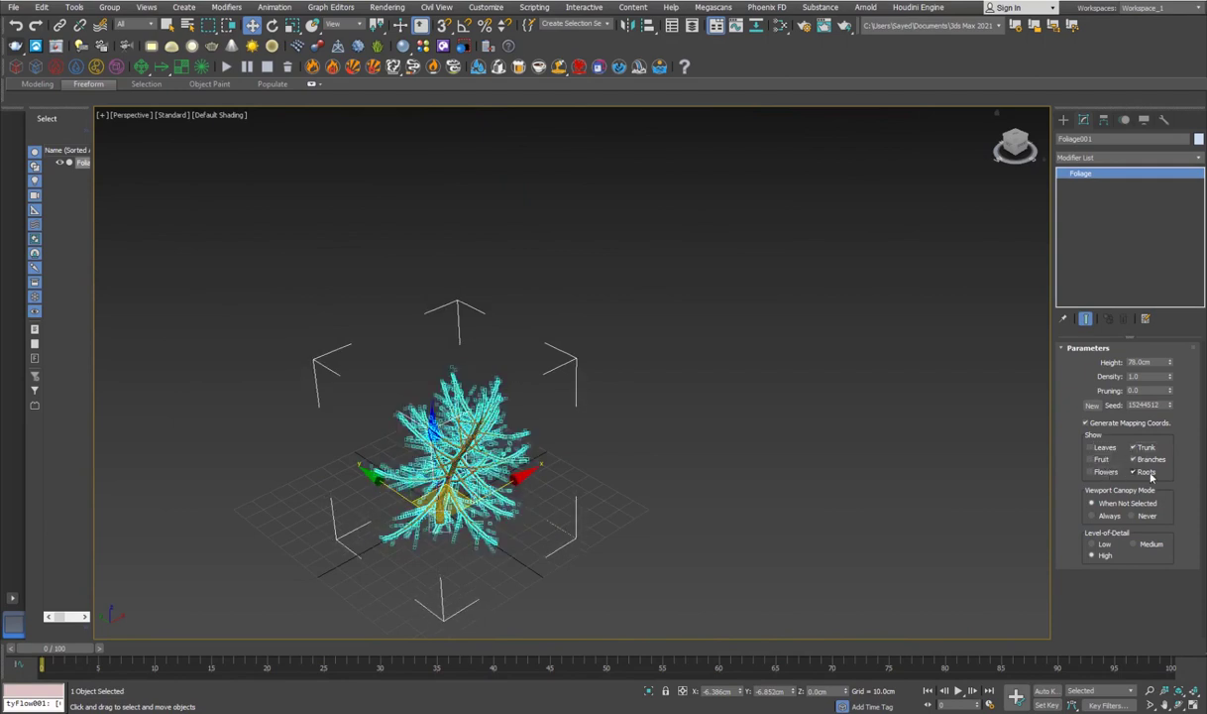
pyautogui.click(1150, 463)
pyautogui.click(1150, 464)
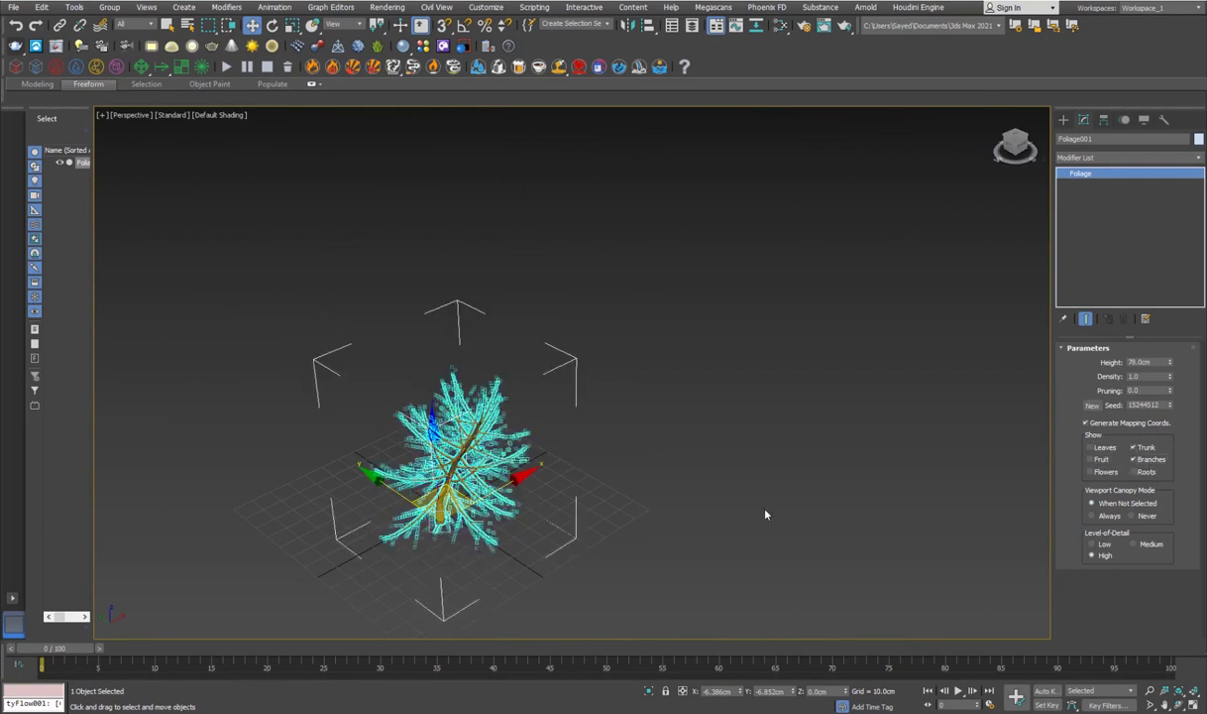
# Step: Set the plant's viewport canopy mode to Never and its level of detail to Low
pyautogui.scroll(5, 488, 510)
pyautogui.keyDown('alt'); pyautogui.moveTo(419, 448); pyautogui.dragTo(553, 426, button='middle'); pyautogui.keyUp('alt')
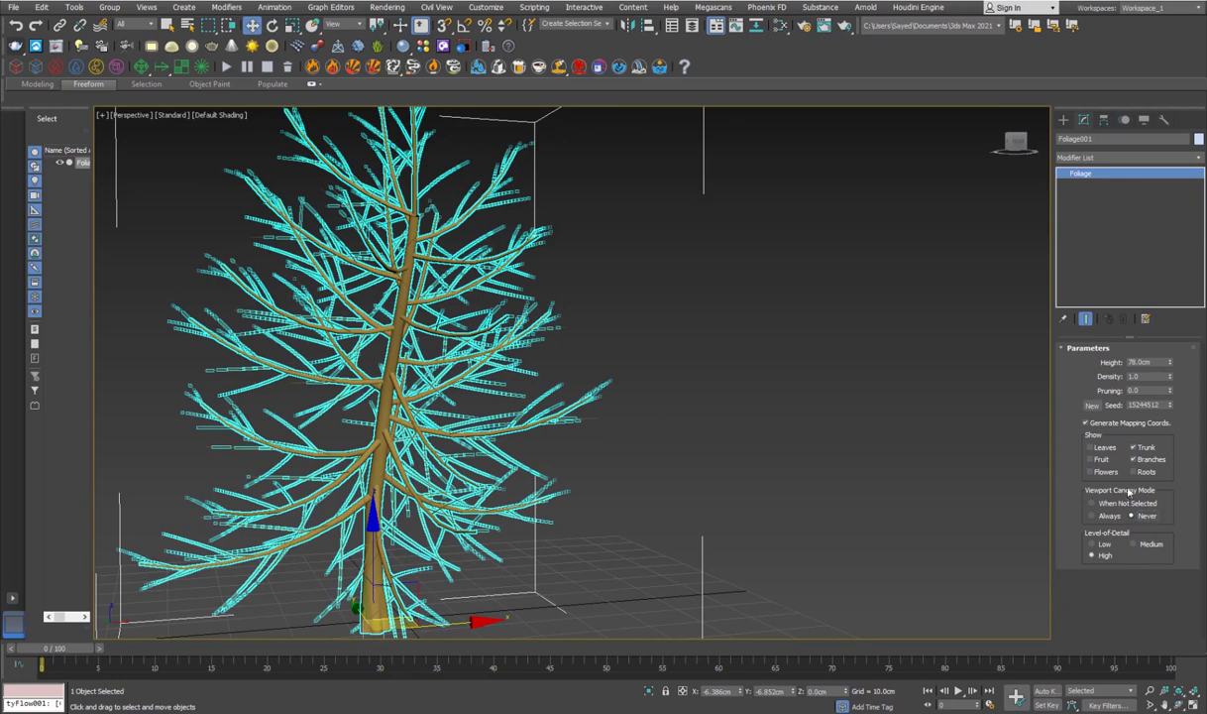
pyautogui.click(1094, 544)
pyautogui.click(710, 458)
pyautogui.keyDown('alt'); pyautogui.moveTo(711, 458); pyautogui.dragTo(367, 494, button='middle'); pyautogui.keyUp('alt')
pyautogui.click(285, 496)
pyautogui.keyDown('alt'); pyautogui.moveTo(285, 495); pyautogui.dragTo(980, 500, button='middle'); pyautogui.keyUp('alt')
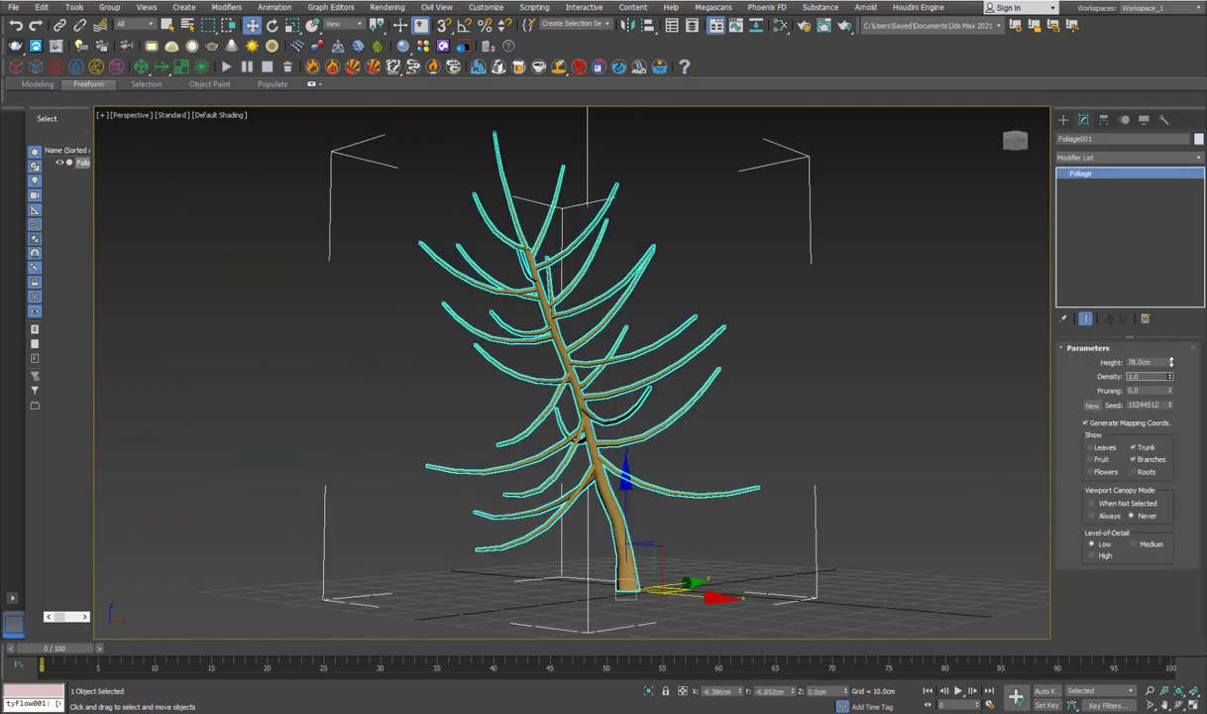
# Step: Set the plant's pruning to 0.2 with a new seed, compare High detail, and return the level of detail to Low
pyautogui.moveTo(1173, 377); pyautogui.dragTo(1173, 395)
pyautogui.click(1105, 556)
pyautogui.moveTo(1171, 393); pyautogui.dragTo(1171, 391)
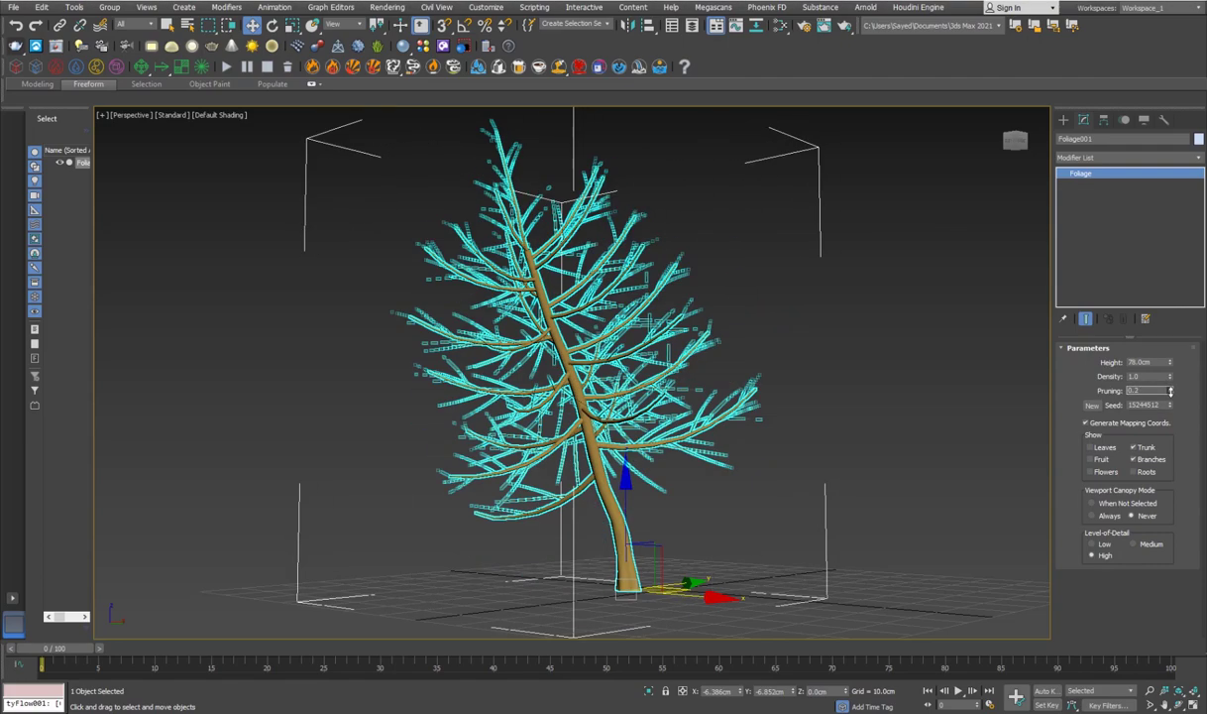
pyautogui.click(1100, 543)
pyautogui.click(795, 485)
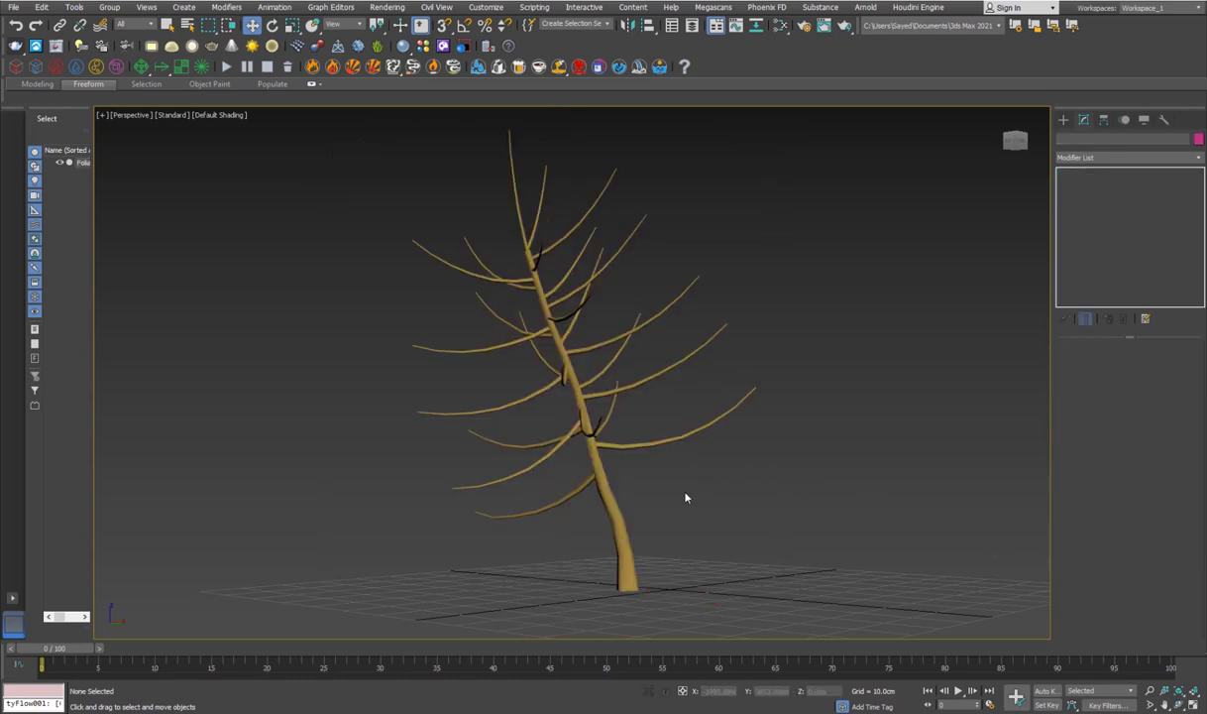
# Step: Select the bare foliage tree and convert it to an Editable Mesh
pyautogui.click(618, 519)
pyautogui.keyDown('alt'); pyautogui.moveTo(671, 534); pyautogui.dragTo(585, 552, button='middle'); pyautogui.keyUp('alt')
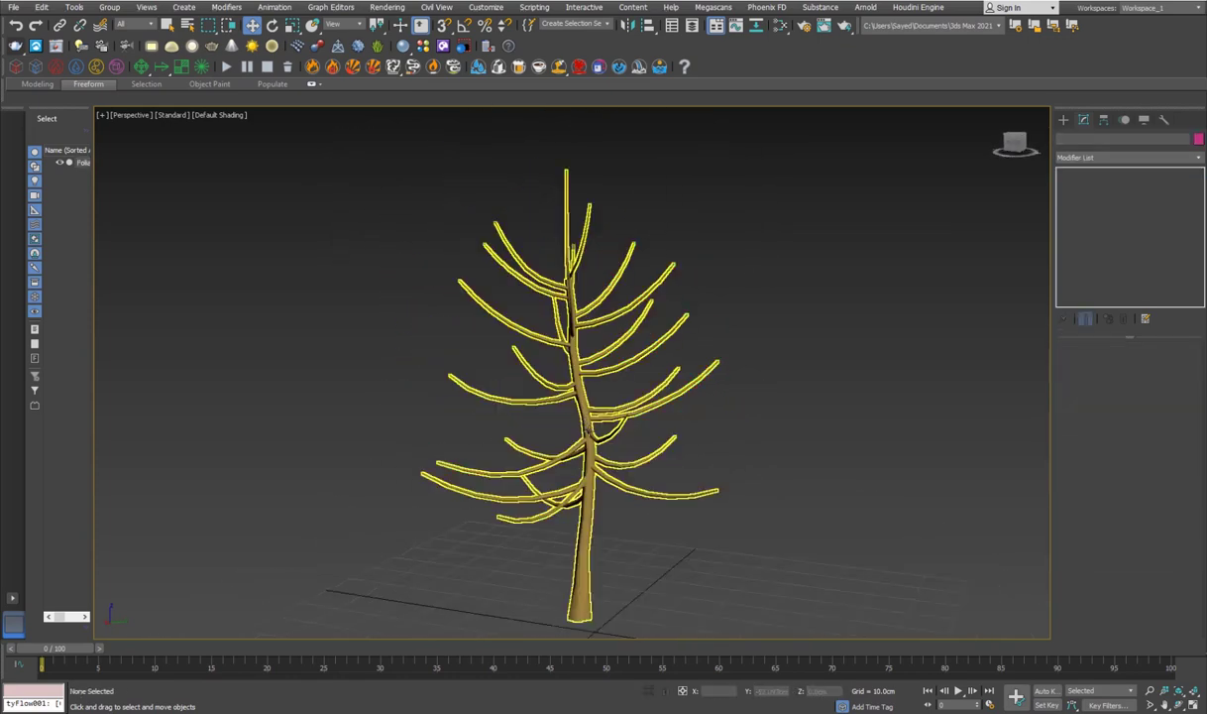
pyautogui.click(587, 433)
pyautogui.keyDown('alt'); pyautogui.moveTo(588, 433); pyautogui.dragTo(595, 402, button='middle'); pyautogui.keyUp('alt')
pyautogui.rightClick(564, 392)
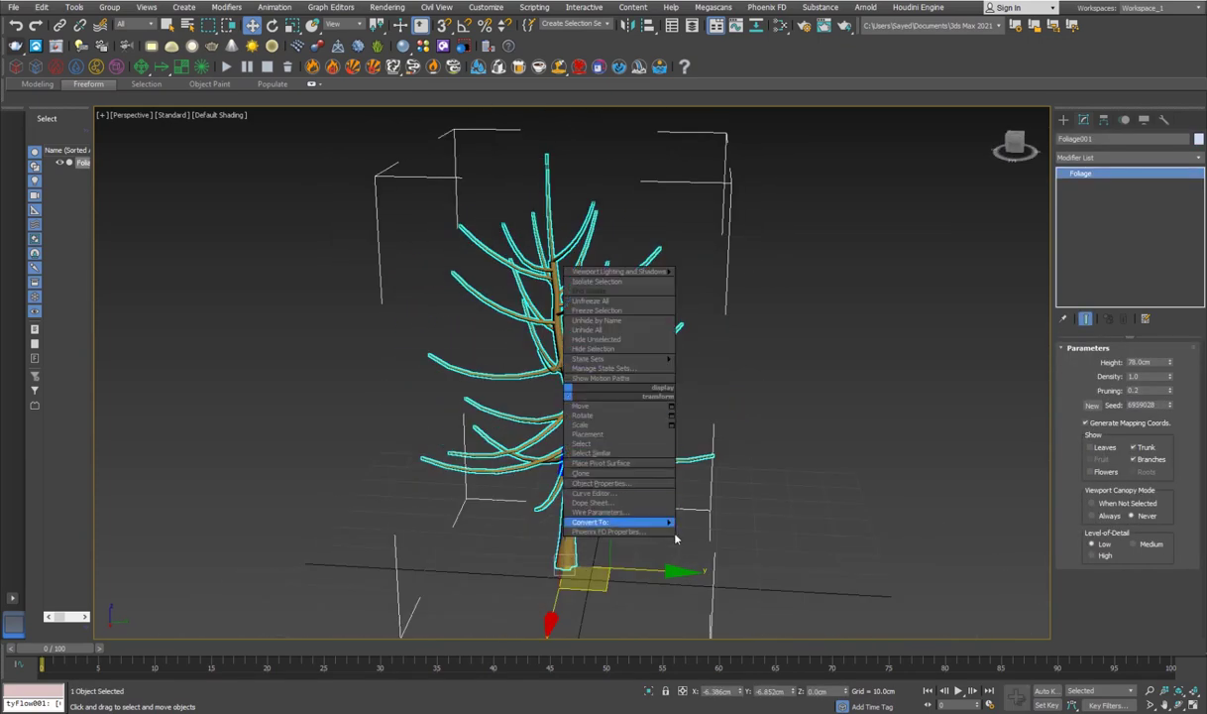
pyautogui.moveTo(664, 523)
pyautogui.click(743, 522)
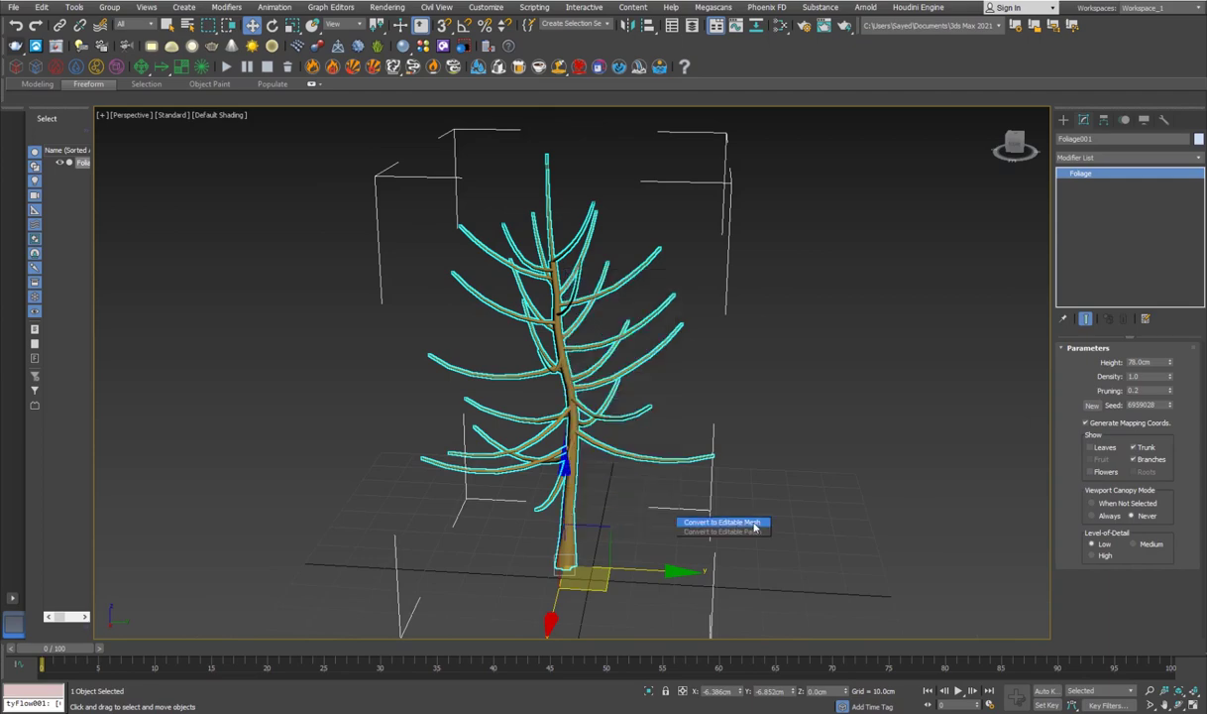
# Step: Convert the tree mesh to an Editable Poly and inspect its branches up close
pyautogui.rightClick(563, 338)
pyautogui.moveTo(669, 468)
pyautogui.click(731, 474)
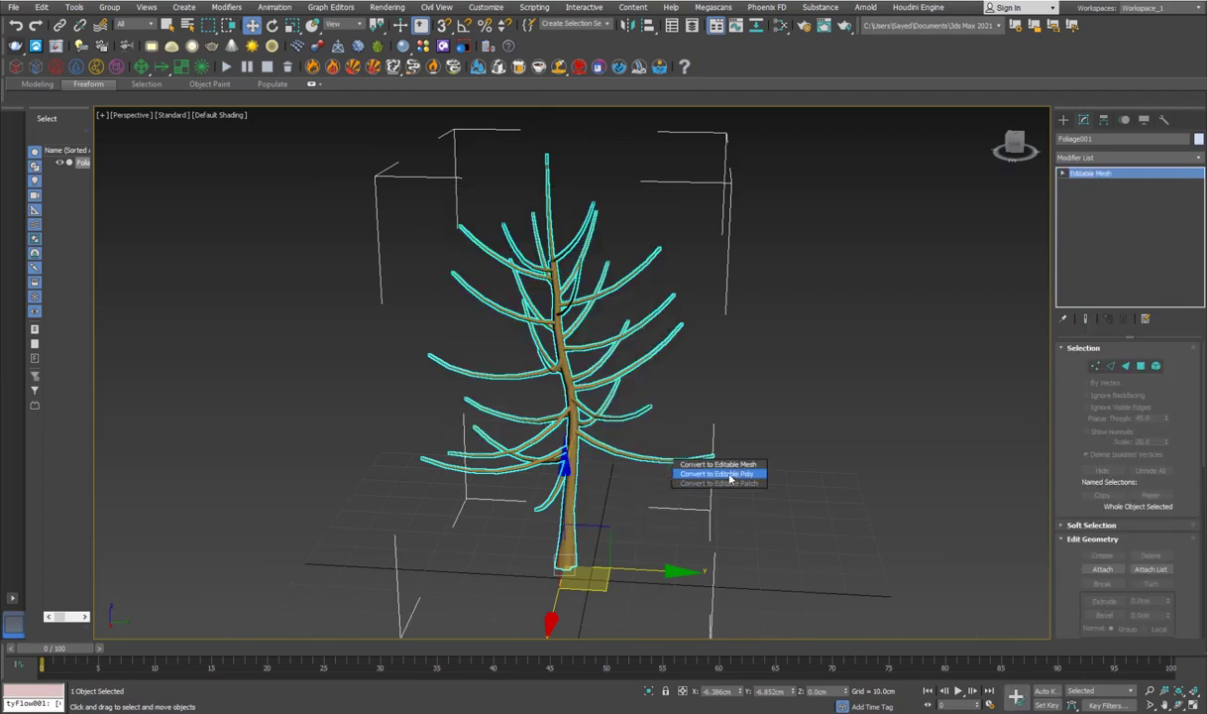
pyautogui.keyDown('alt'); pyautogui.moveTo(442, 493); pyautogui.dragTo(488, 480, button='middle'); pyautogui.keyUp('alt')
pyautogui.scroll(6, 506, 306)
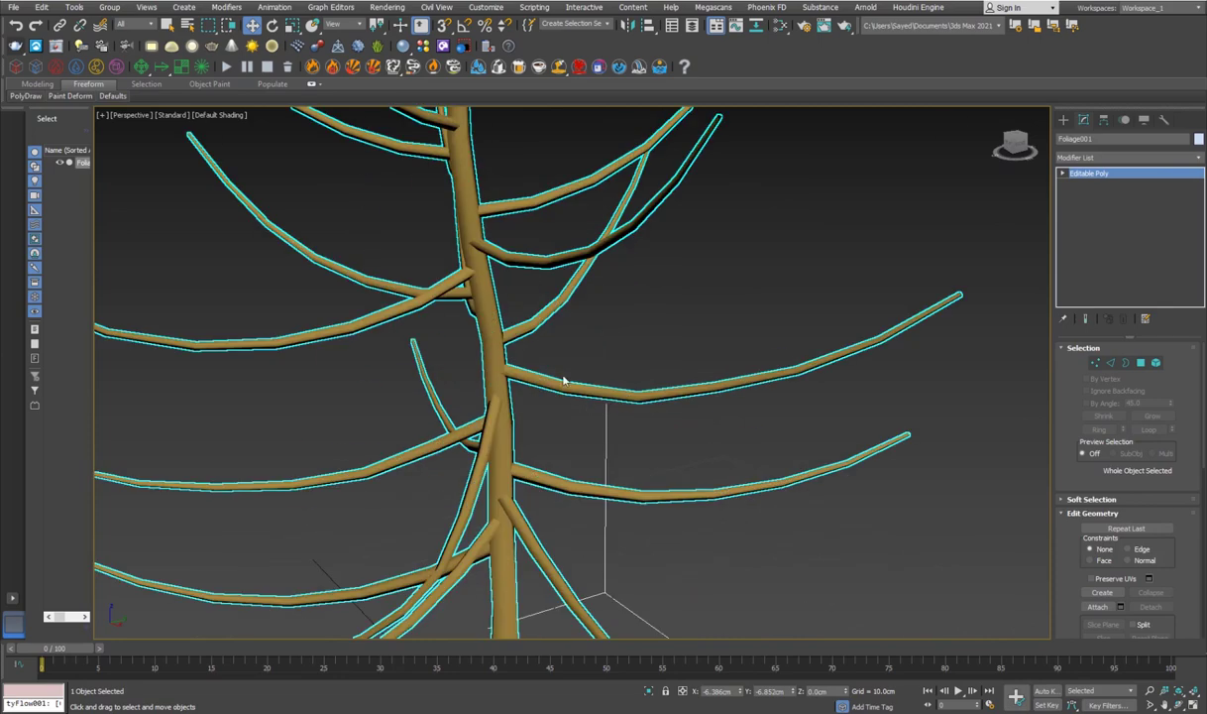
# Step: Select every branch element by inverting a selection of the trunk, assign material ID 3, and deselect the tree
pyautogui.moveTo(497, 336); pyautogui.dragTo(509, 384, button='middle')
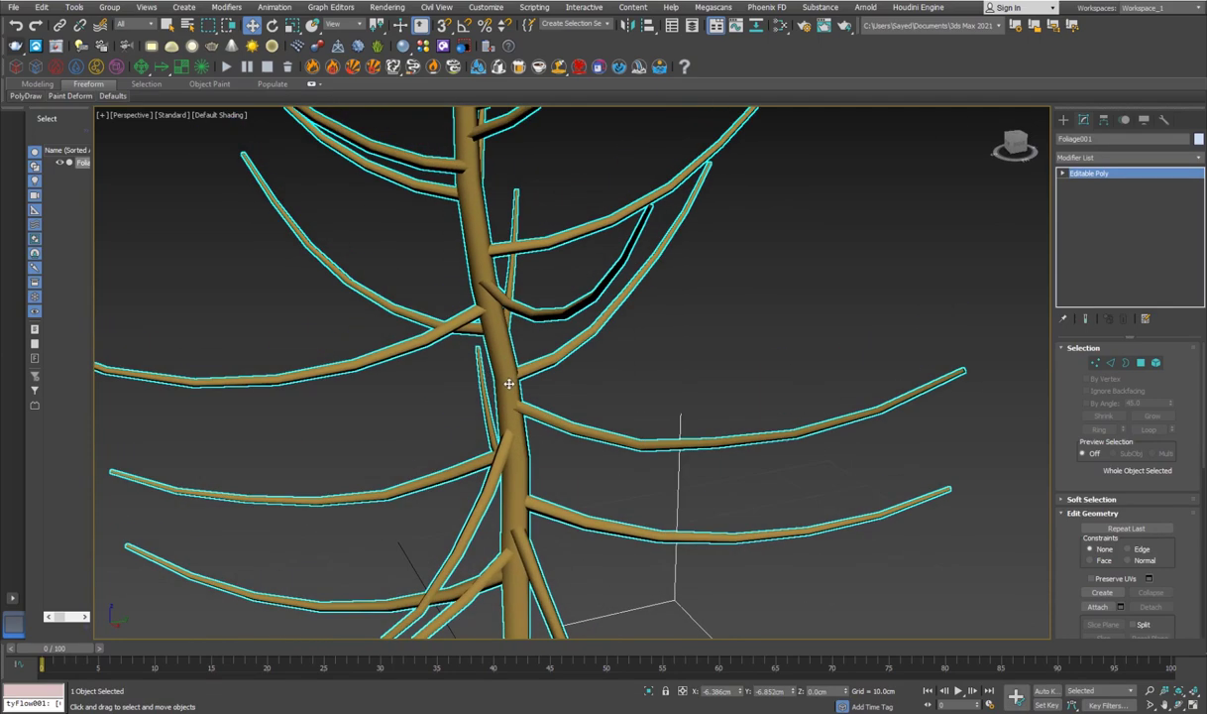
pyautogui.click(1157, 365)
pyautogui.click(501, 404)
pyautogui.scroll(-5, 506, 396)
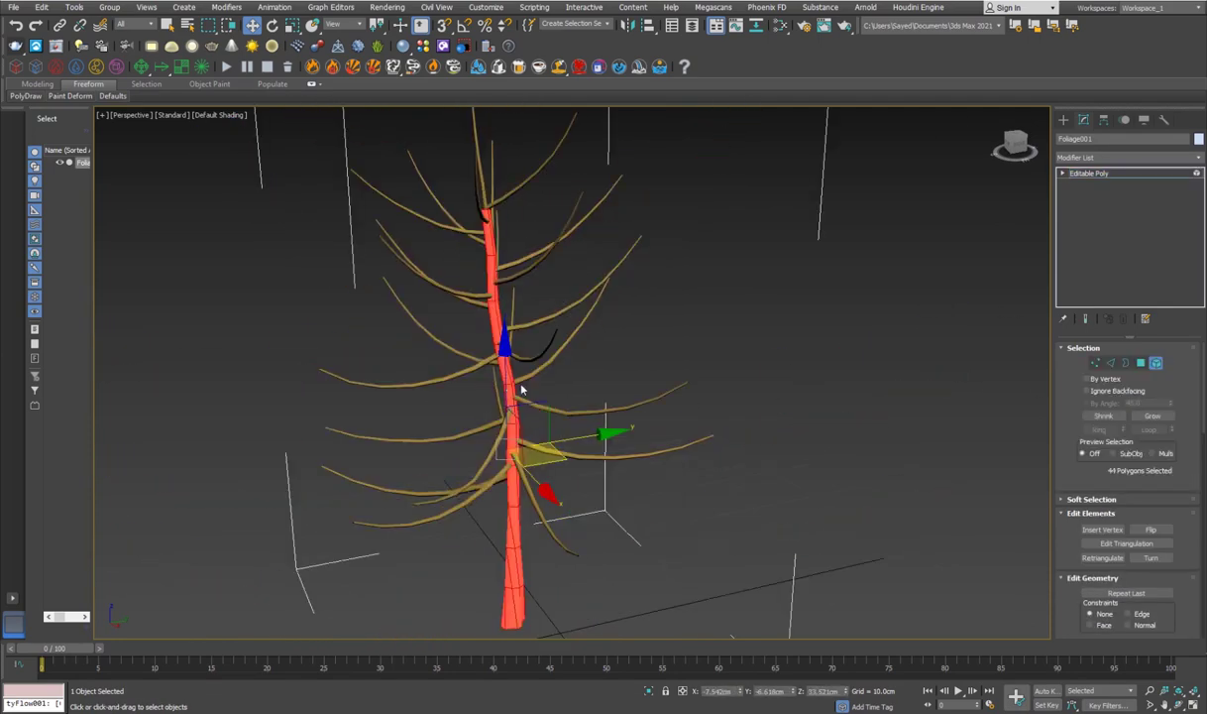
pyautogui.hotkey('ctrl', 'i')
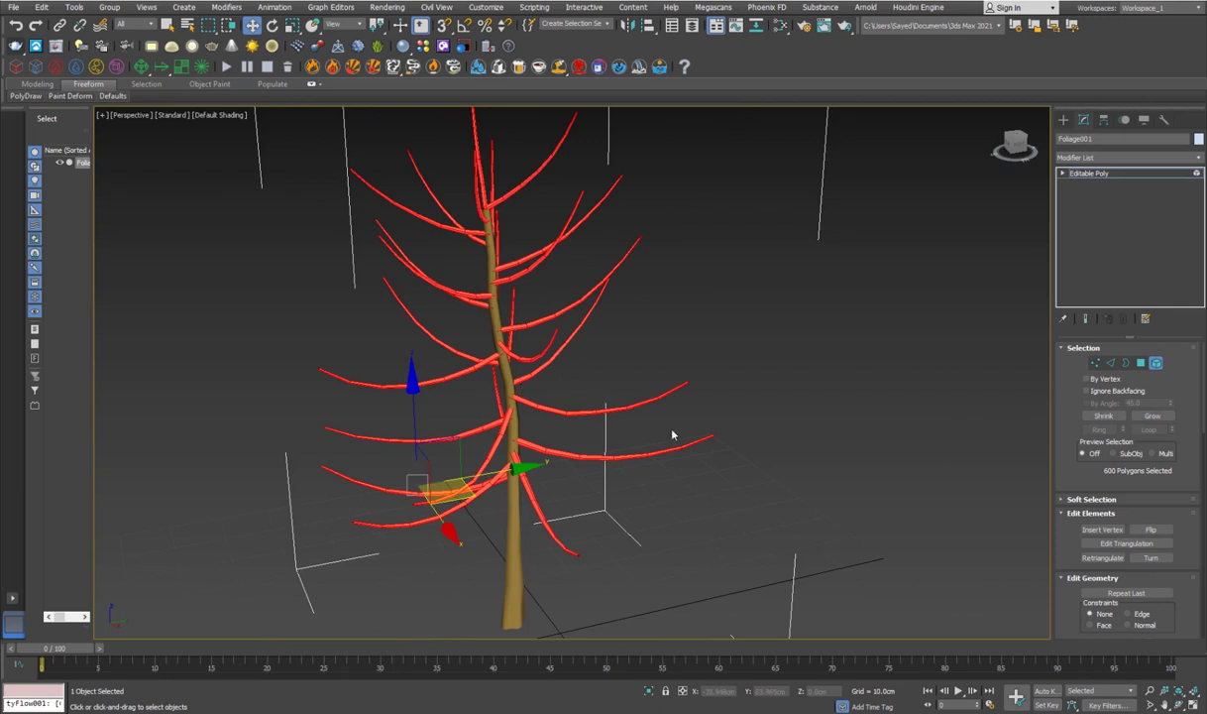
pyautogui.scroll(-10, 1067, 550)
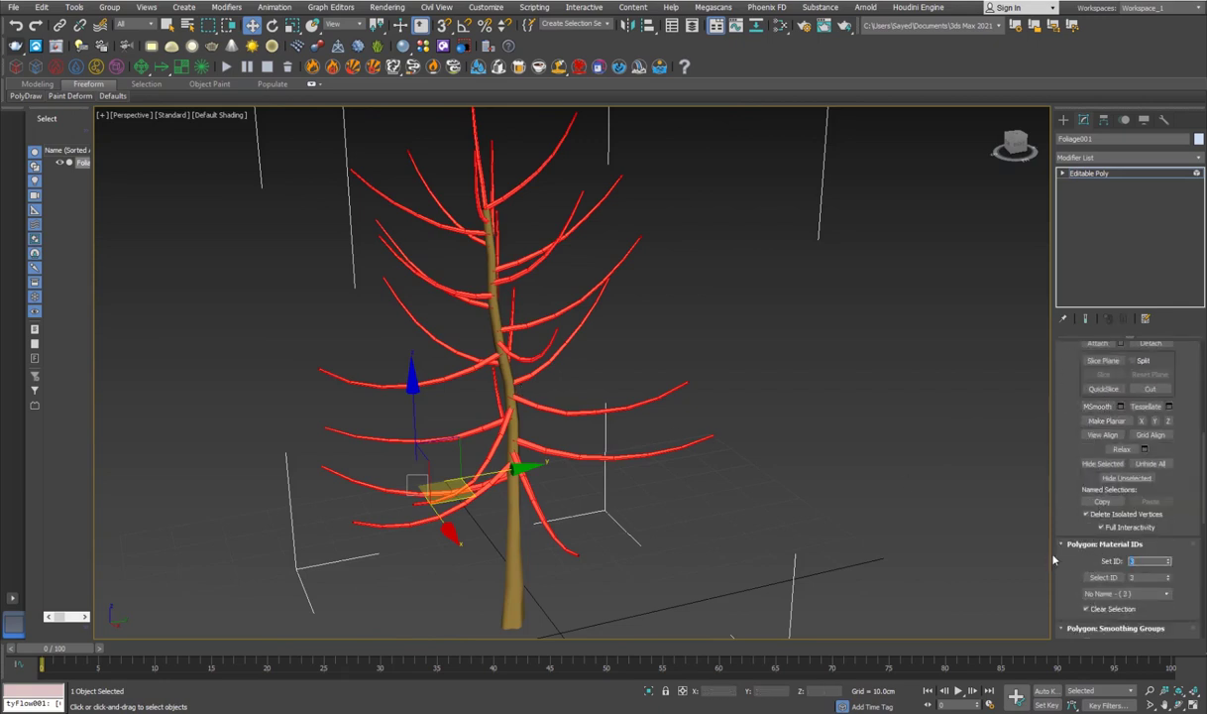
pyautogui.click(431, 274)
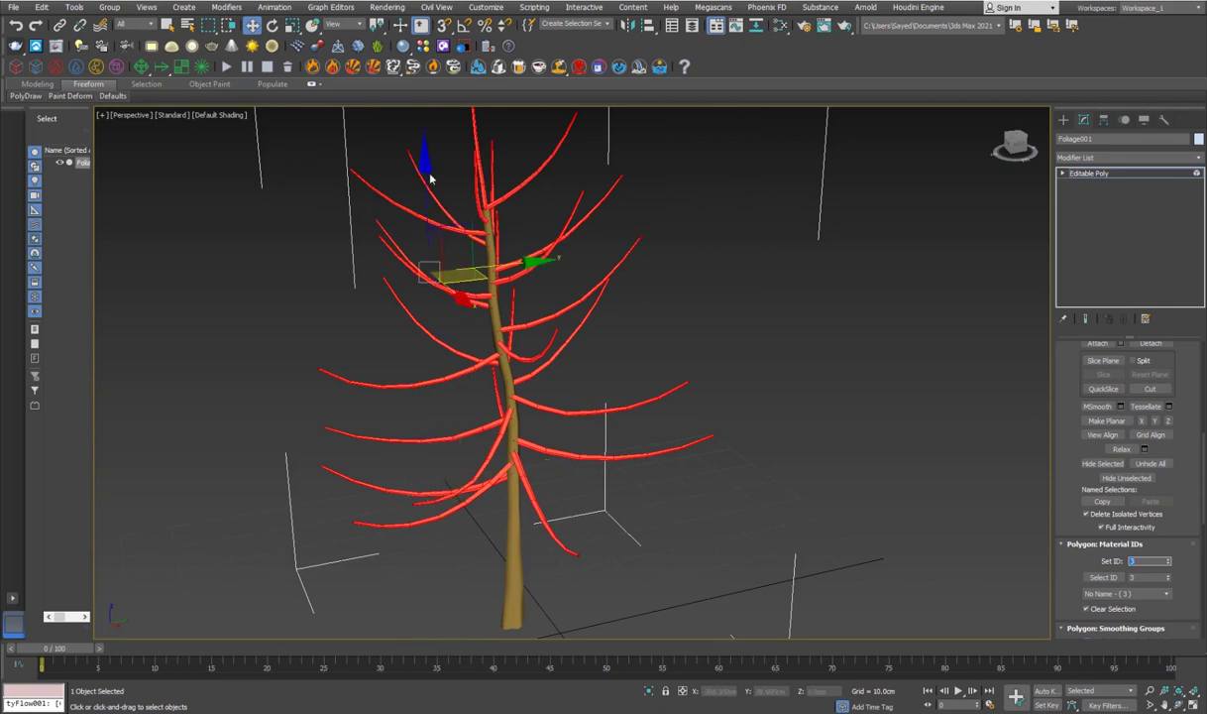
pyautogui.click(531, 353)
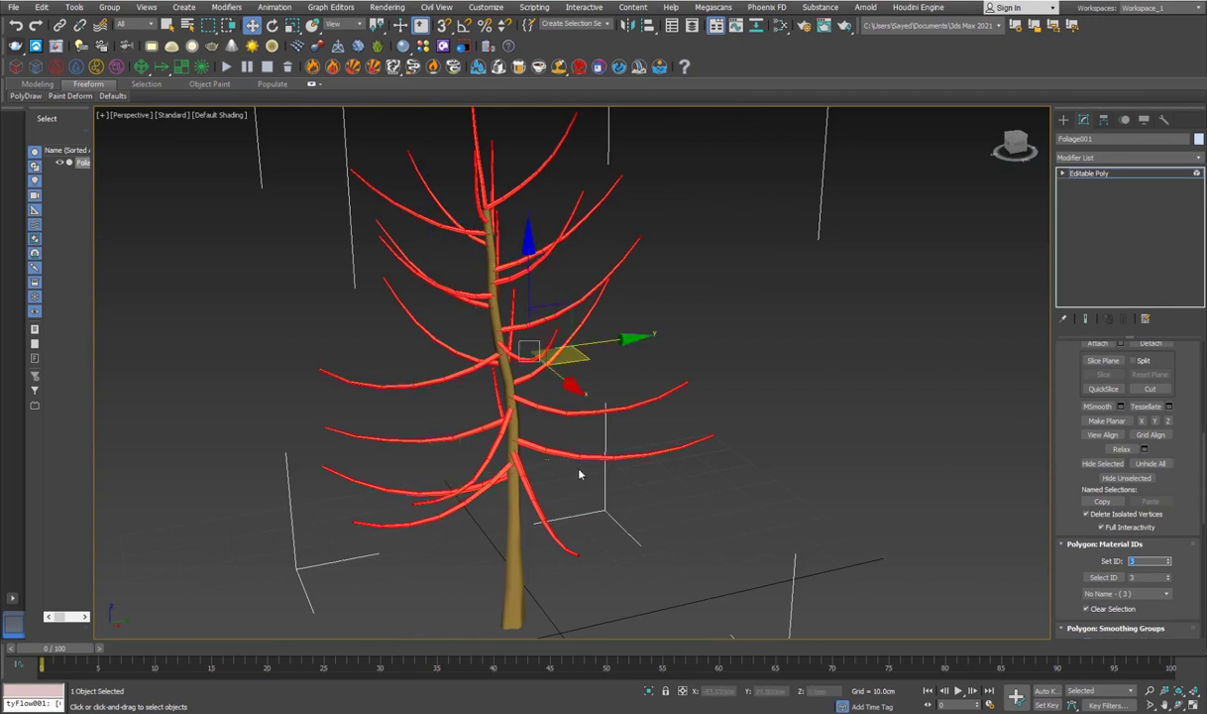
pyautogui.click(1104, 174)
pyautogui.click(873, 420)
# Step: Create a tyFlow object on the ground beside the tree and show its modify settings
pyautogui.scroll(-5, 671, 452)
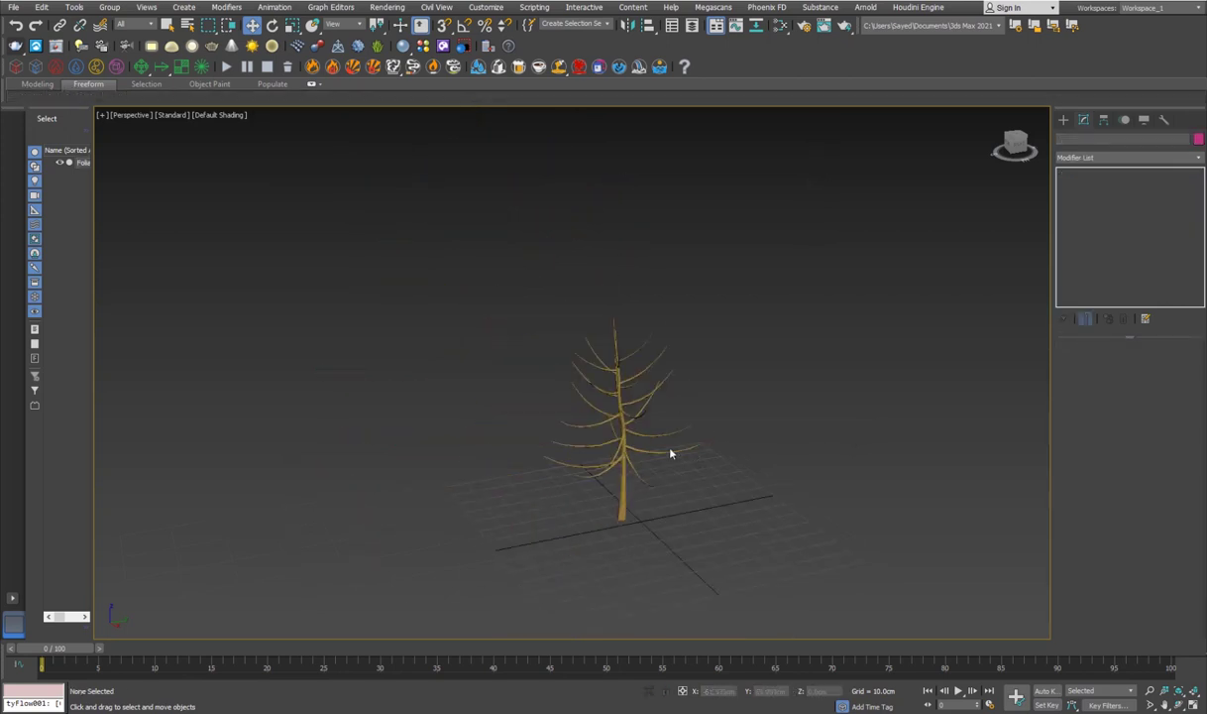
pyautogui.moveTo(671, 452); pyautogui.dragTo(616, 427, button='middle')
pyautogui.click(1064, 119)
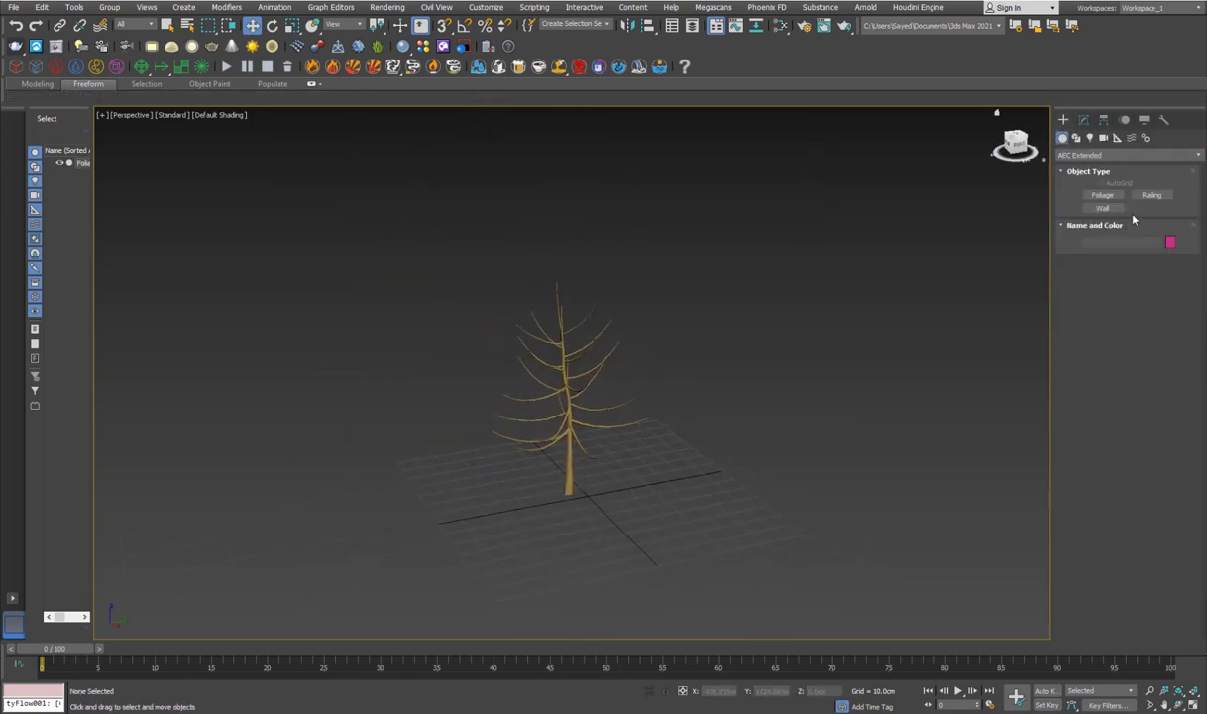
pyautogui.click(1081, 155)
pyautogui.click(1087, 167)
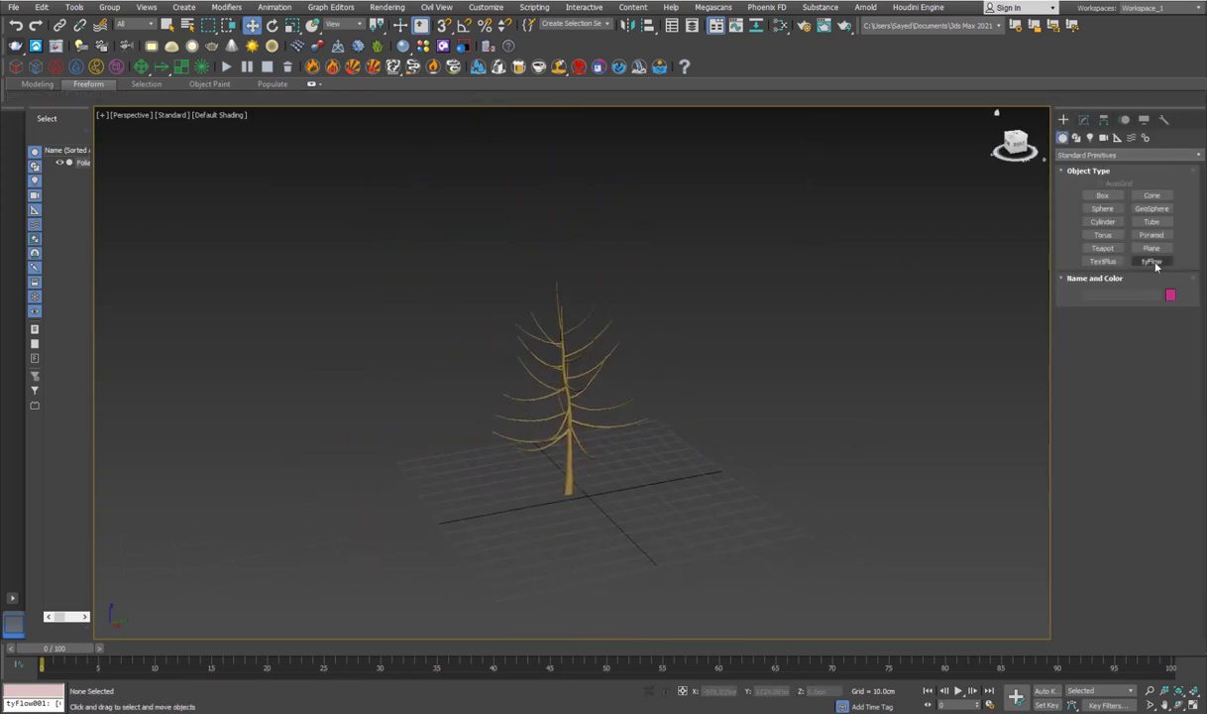
pyautogui.click(1151, 261)
pyautogui.click(776, 514)
pyautogui.click(1084, 119)
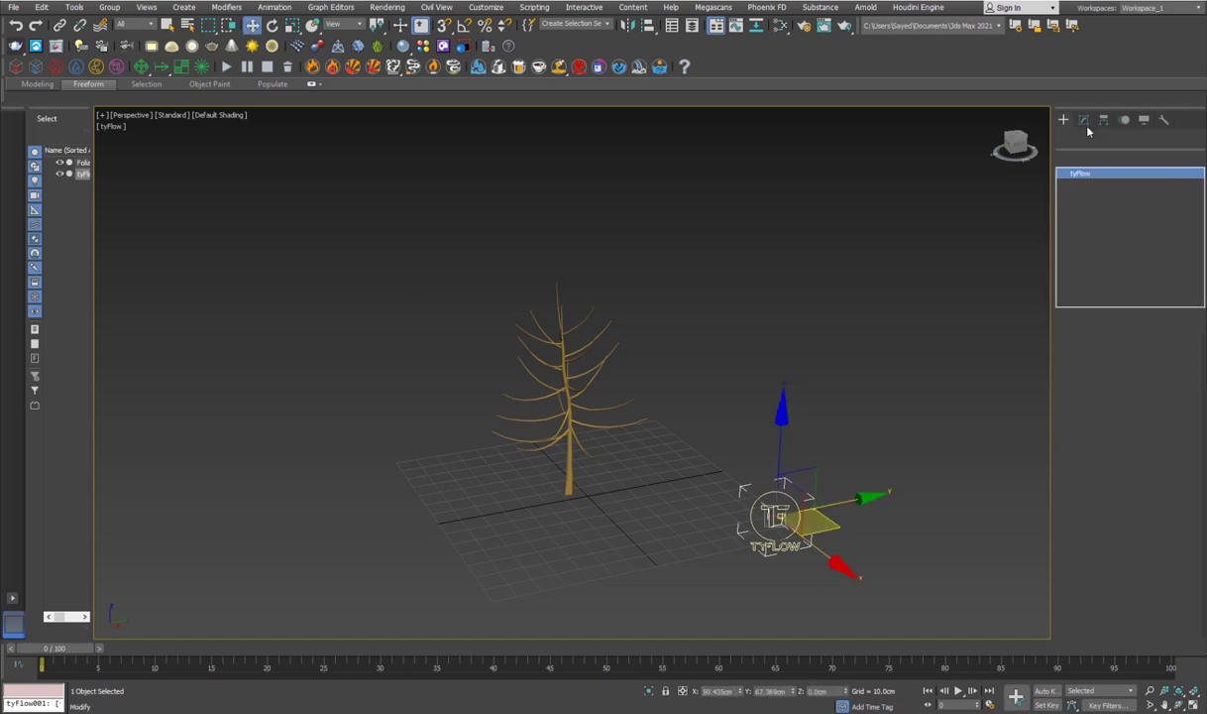
# Step: Open the tyFlow editor, then move and resize its window so the tree stays visible beside it
pyautogui.click(1119, 377)
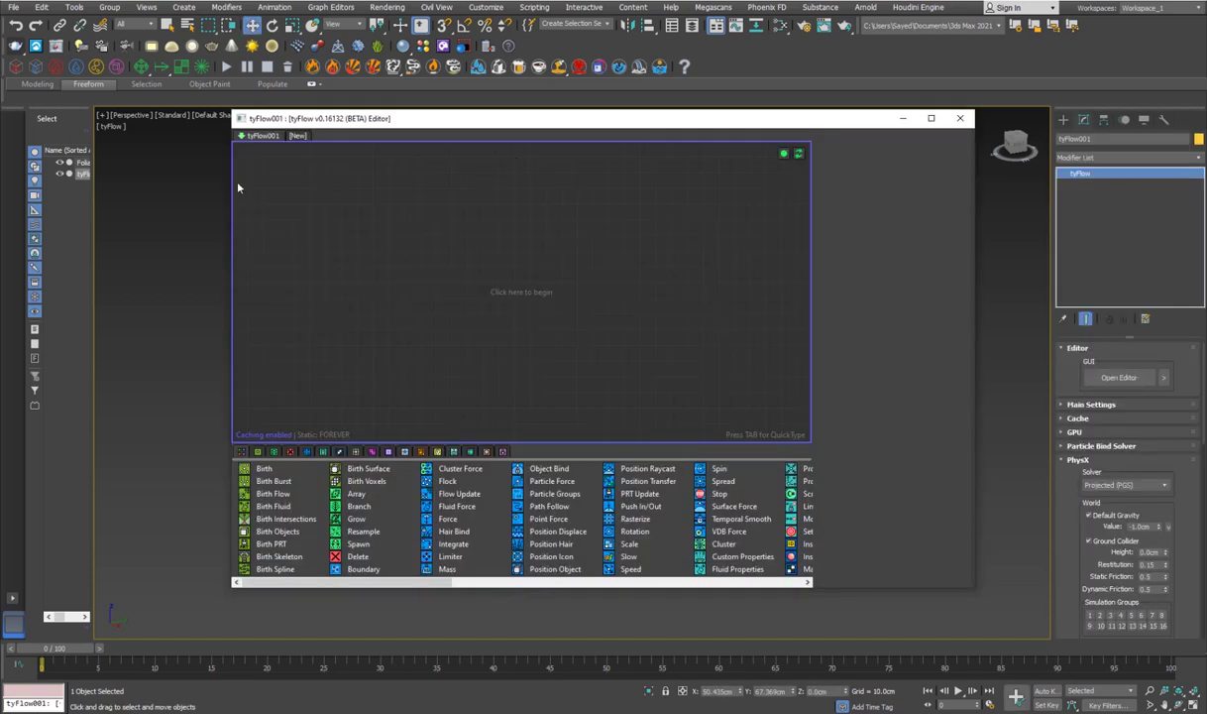
pyautogui.moveTo(228, 178); pyautogui.dragTo(560, 213)
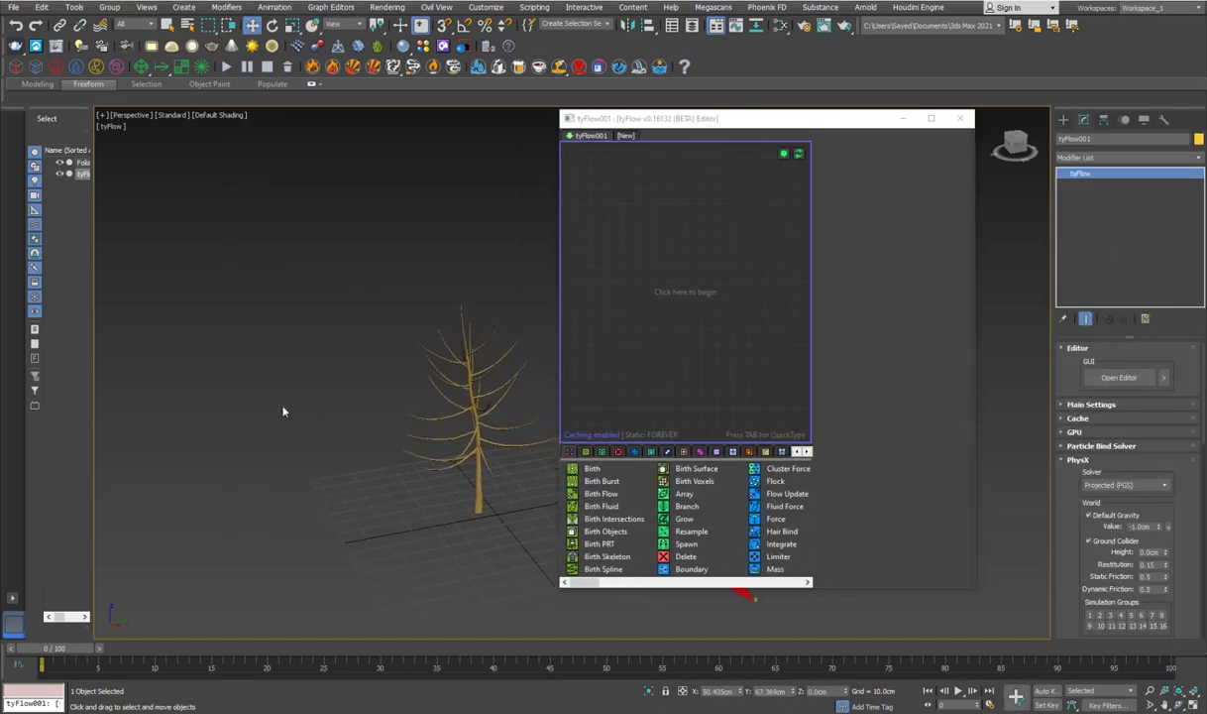
pyautogui.moveTo(675, 120); pyautogui.dragTo(702, 52)
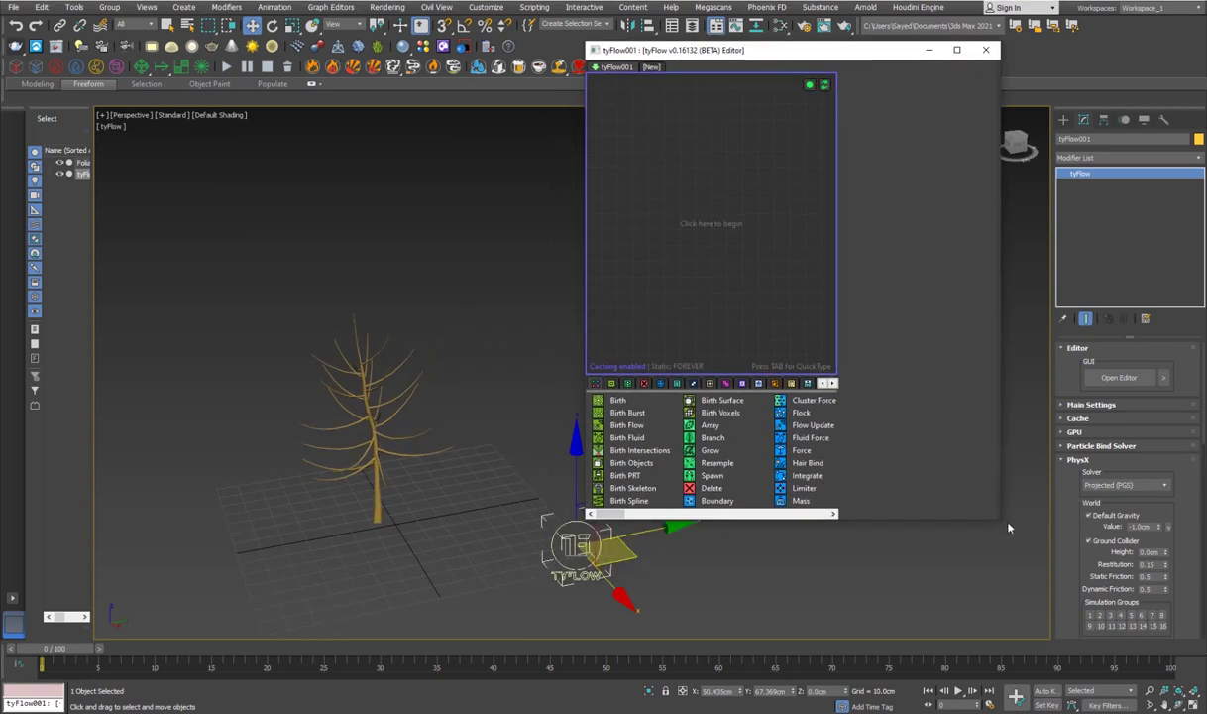
pyautogui.moveTo(1009, 527); pyautogui.dragTo(1096, 529)
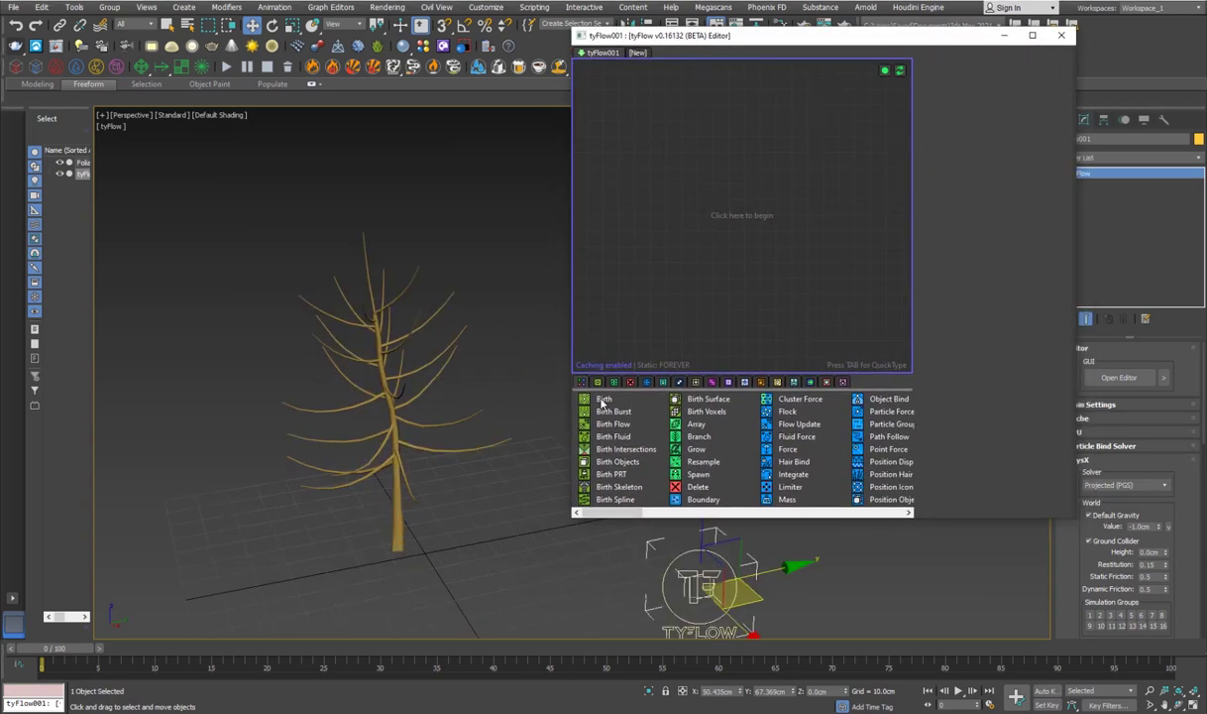
# Step: Add a Birth operator in a new event with start 0, end 0 and a total of 250 particles
pyautogui.moveTo(601, 400); pyautogui.dragTo(641, 243)
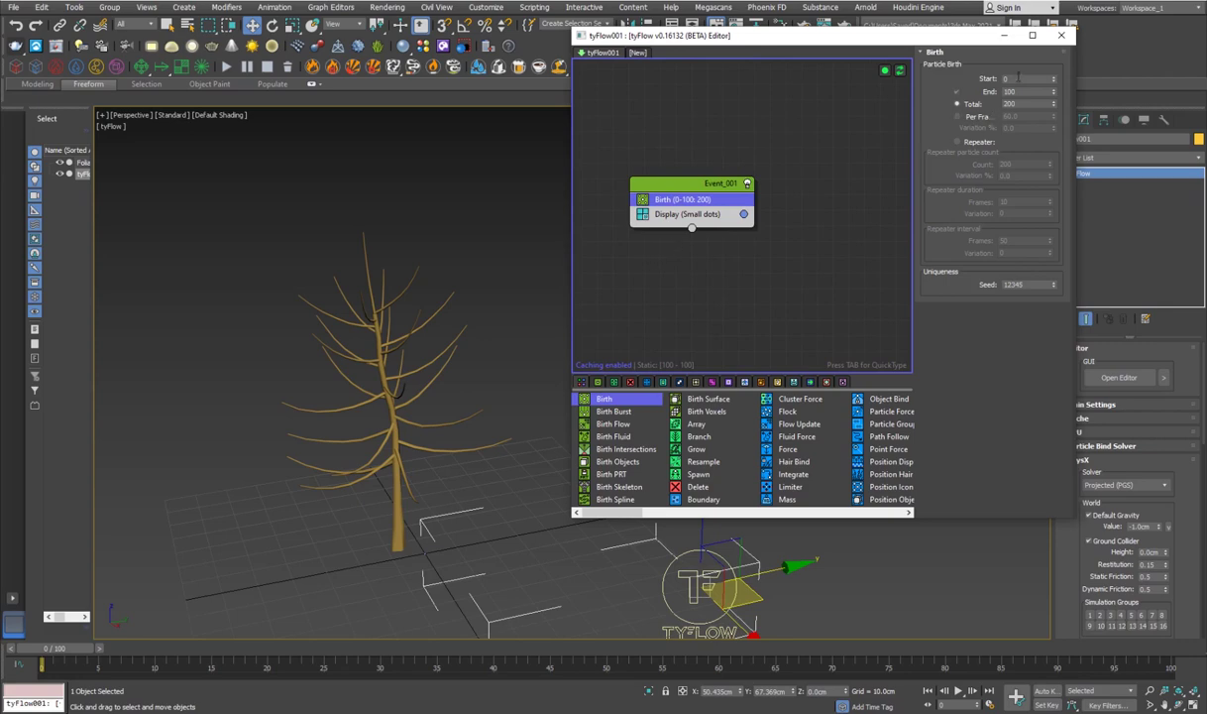
pyautogui.click(1012, 79)
pyautogui.click(1037, 105)
# Step: Add a Position Object operator to the Birth event
pyautogui.click(705, 185)
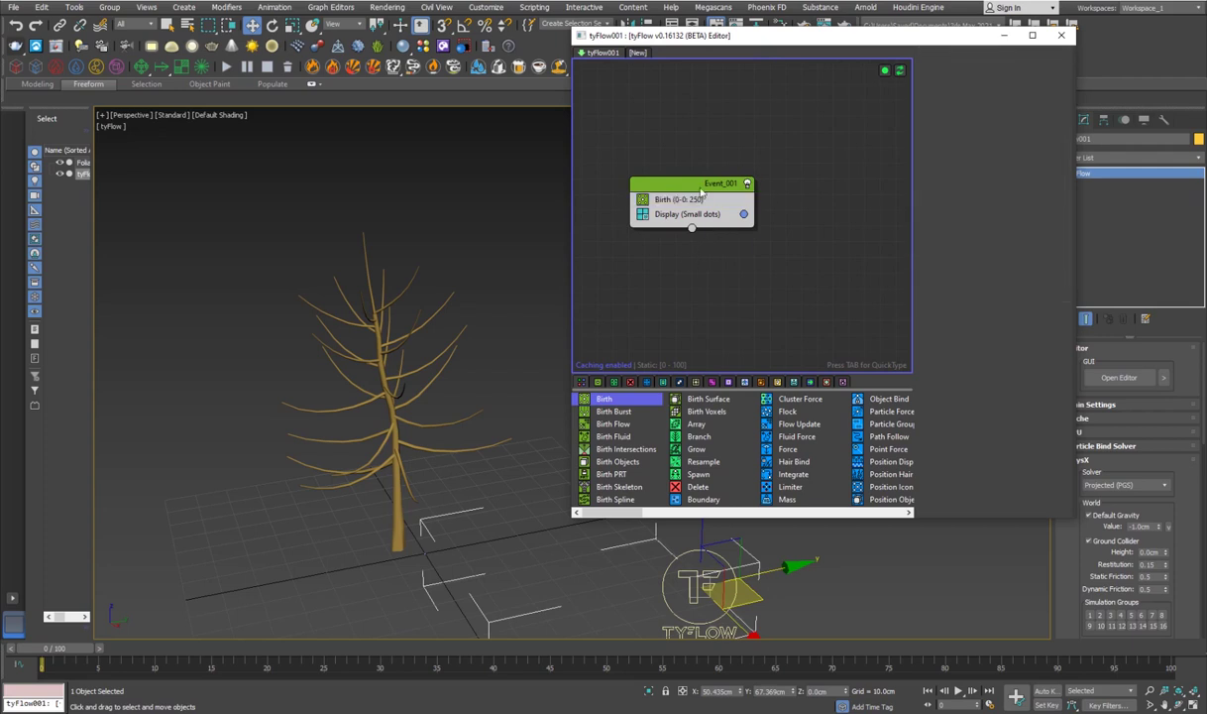
pyautogui.press('Tab')
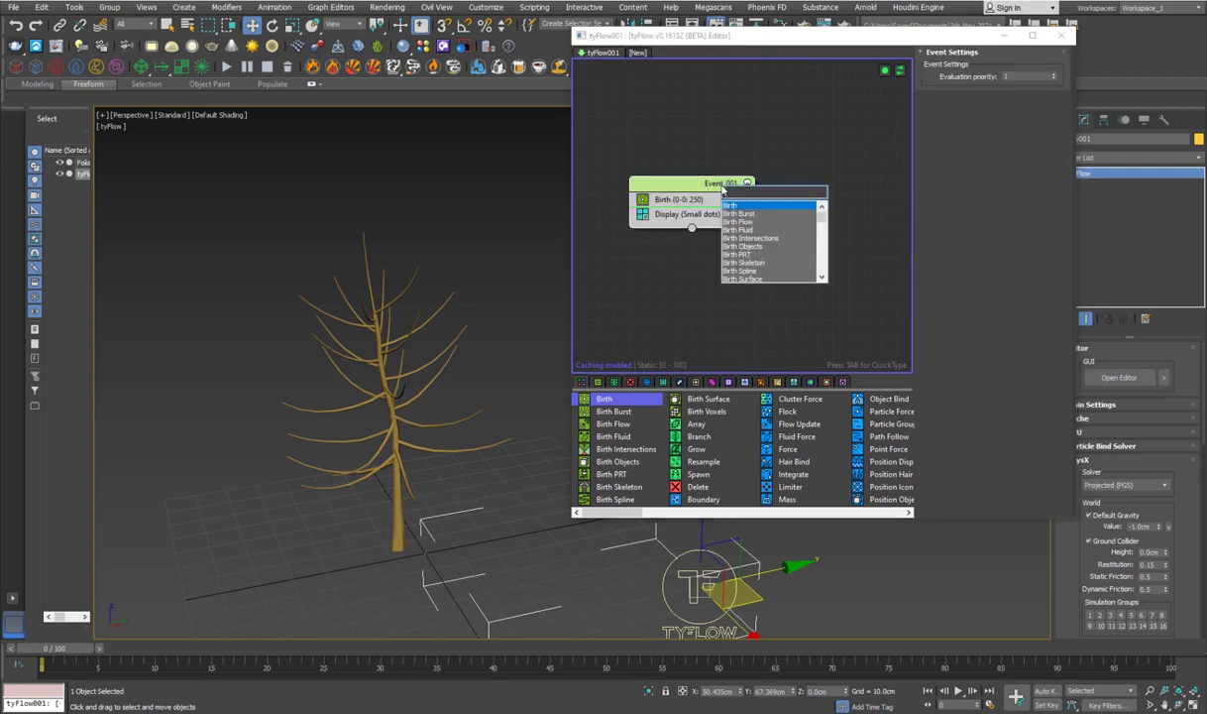
pyautogui.write('pos')
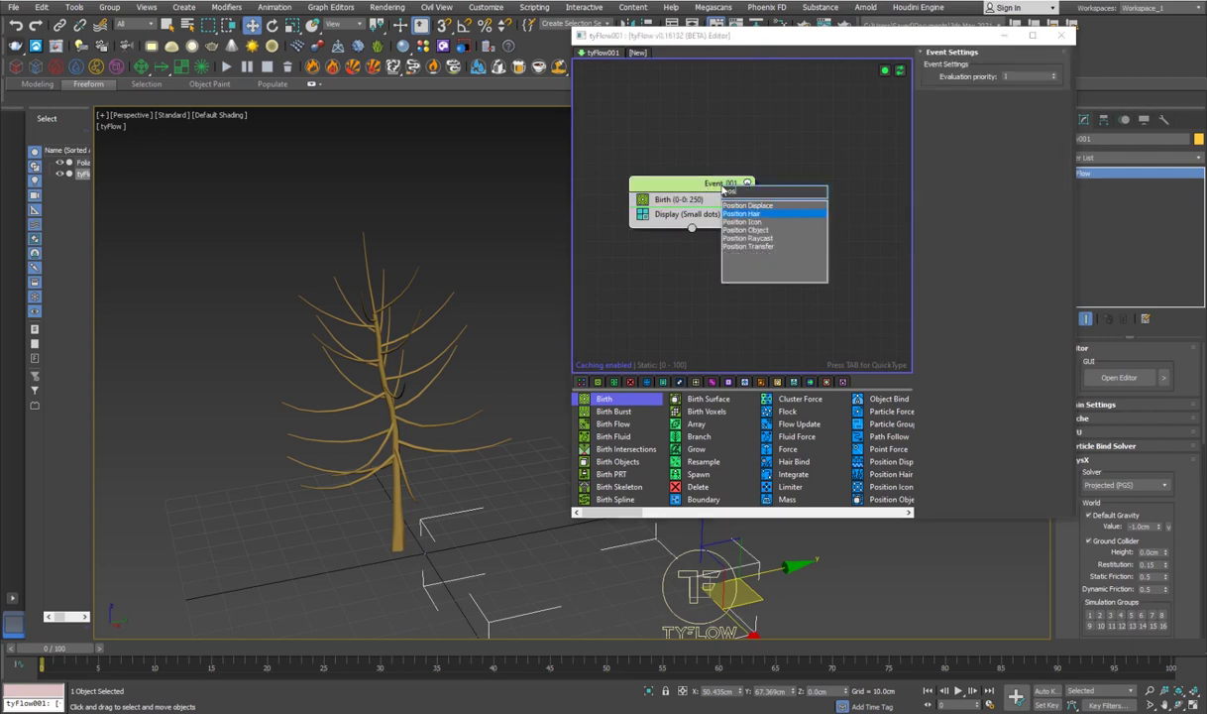
pyautogui.press('Down')
pyautogui.press('Down')
pyautogui.press('Down')
pyautogui.press('Return')
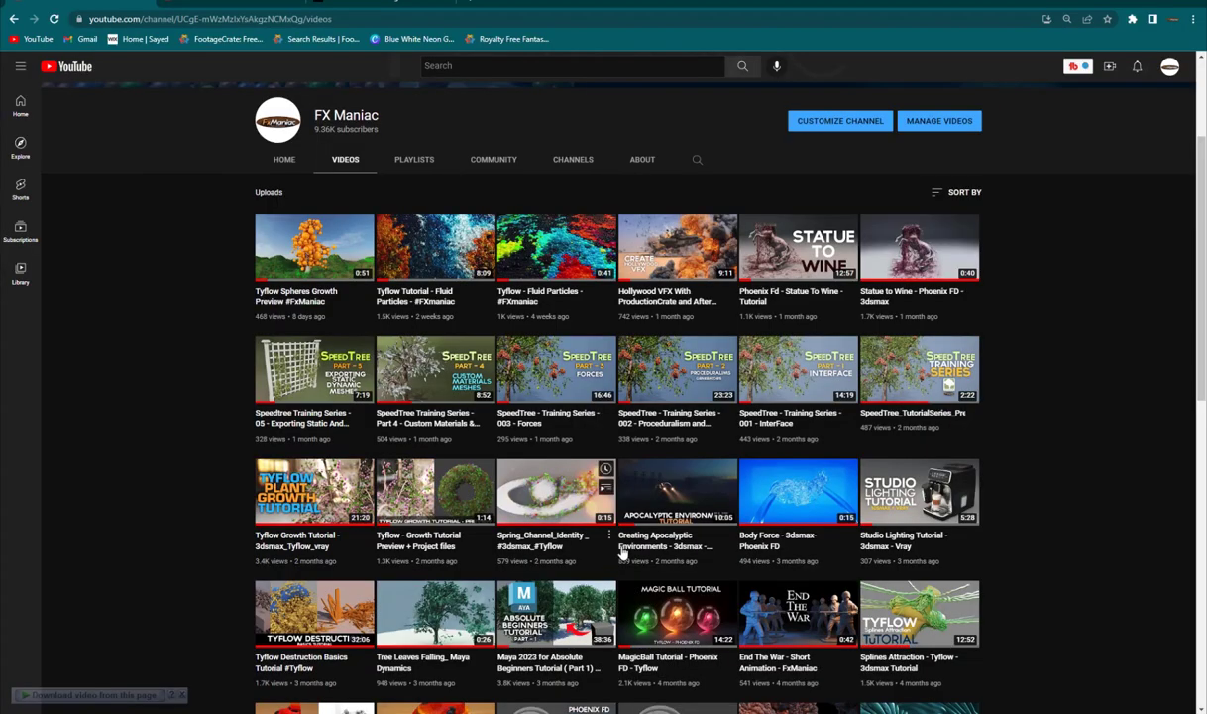
# Step: Switch to YouTube and look through the FX Maniac channel's uploads for the tyFlow beginner tutorials
pyautogui.scroll(-5, 709, 449)
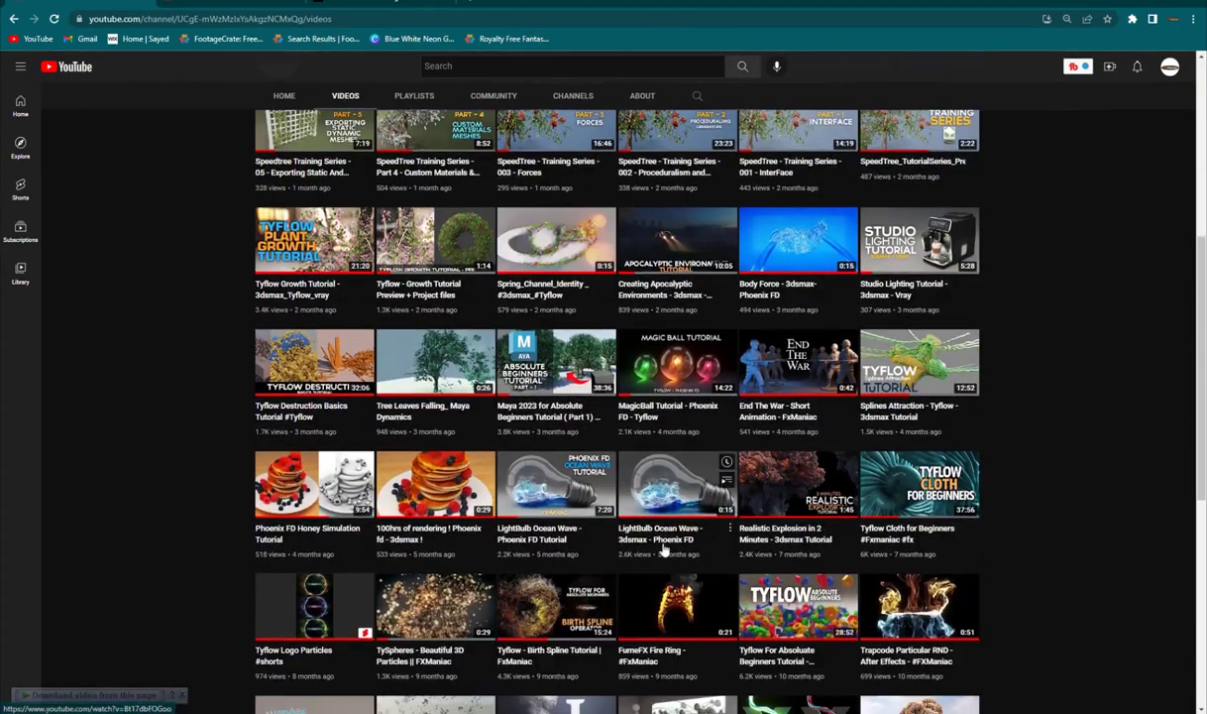
pyautogui.scroll(-2, 645, 448)
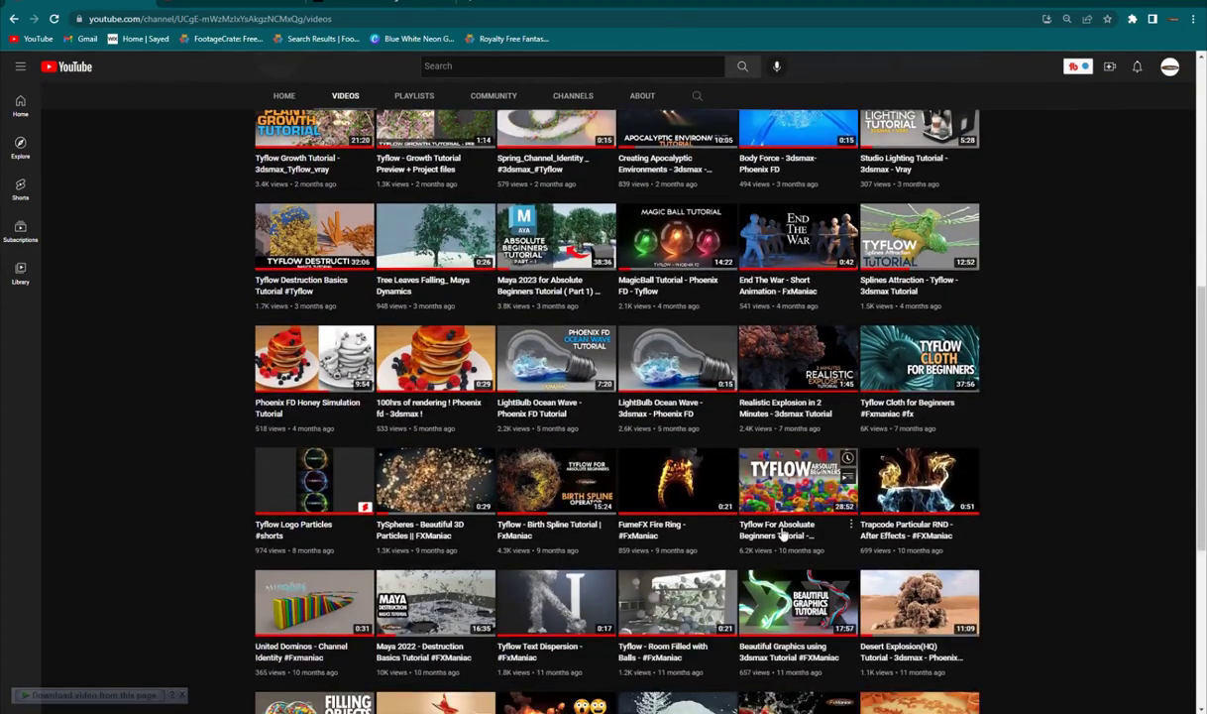
pyautogui.moveTo(802, 533)
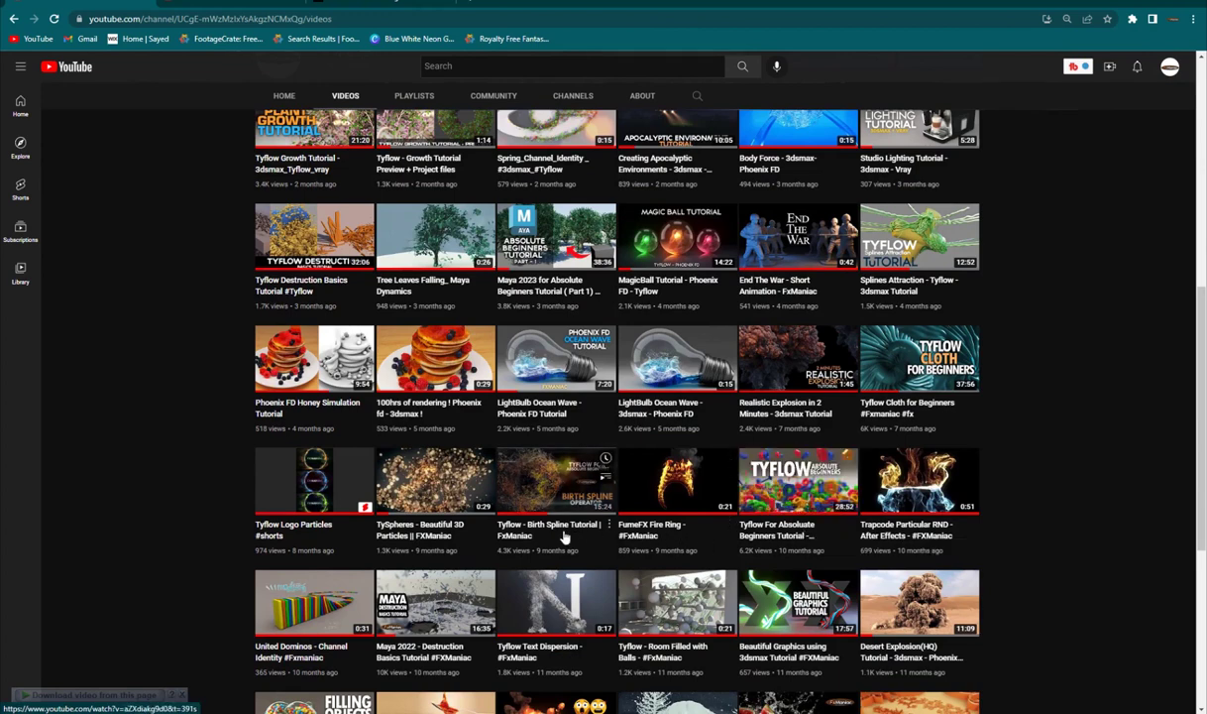
pyautogui.moveTo(911, 408)
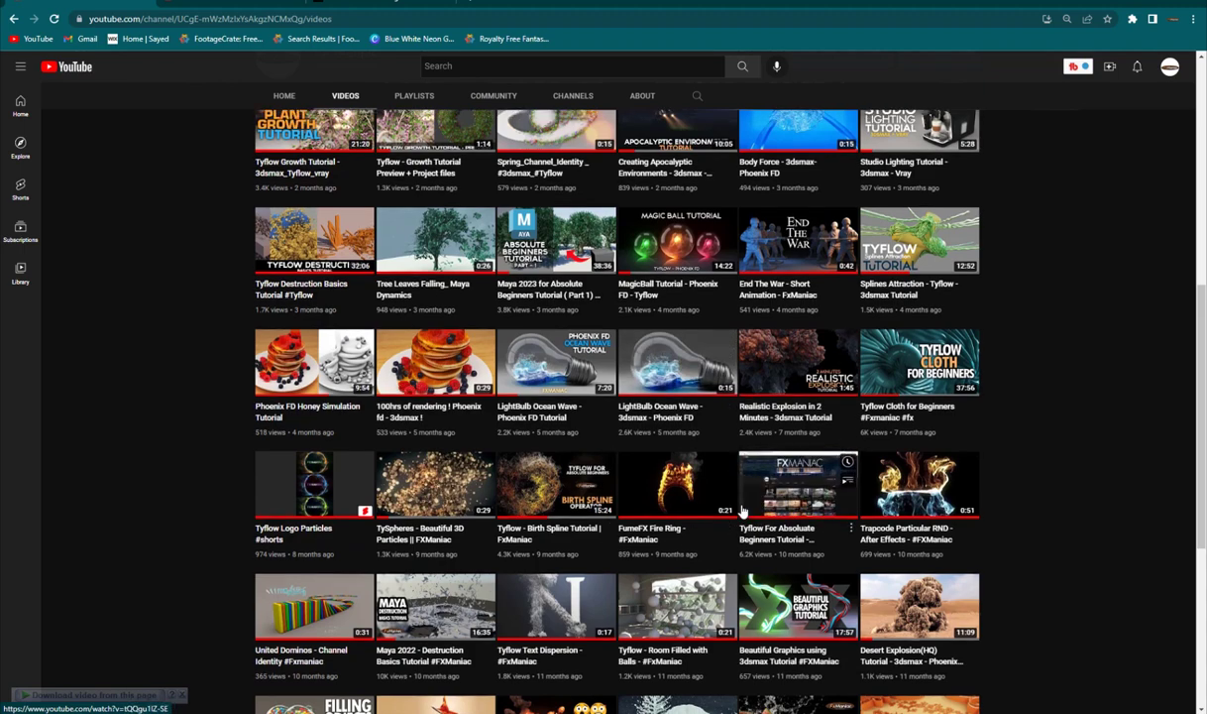
pyautogui.scroll(2, 1019, 91)
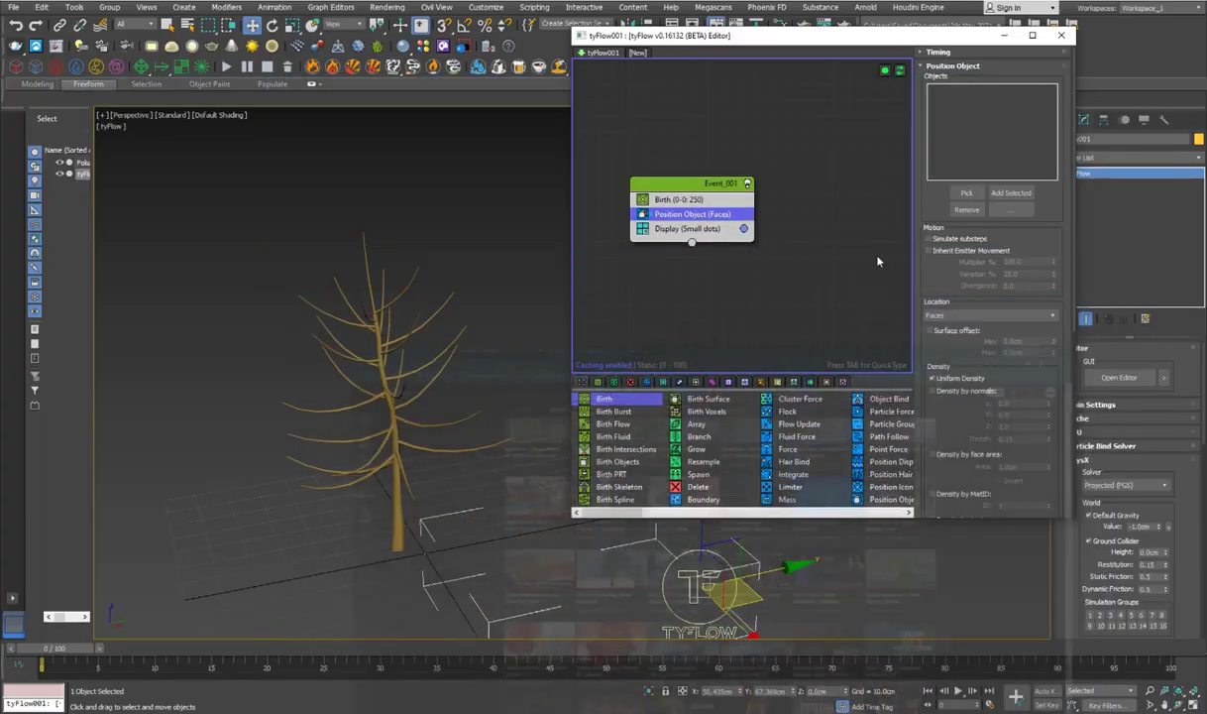
# Step: Set the foliage tree as the Position Object operator's emitter and inspect the particles on its trunk and branches
pyautogui.click(966, 192)
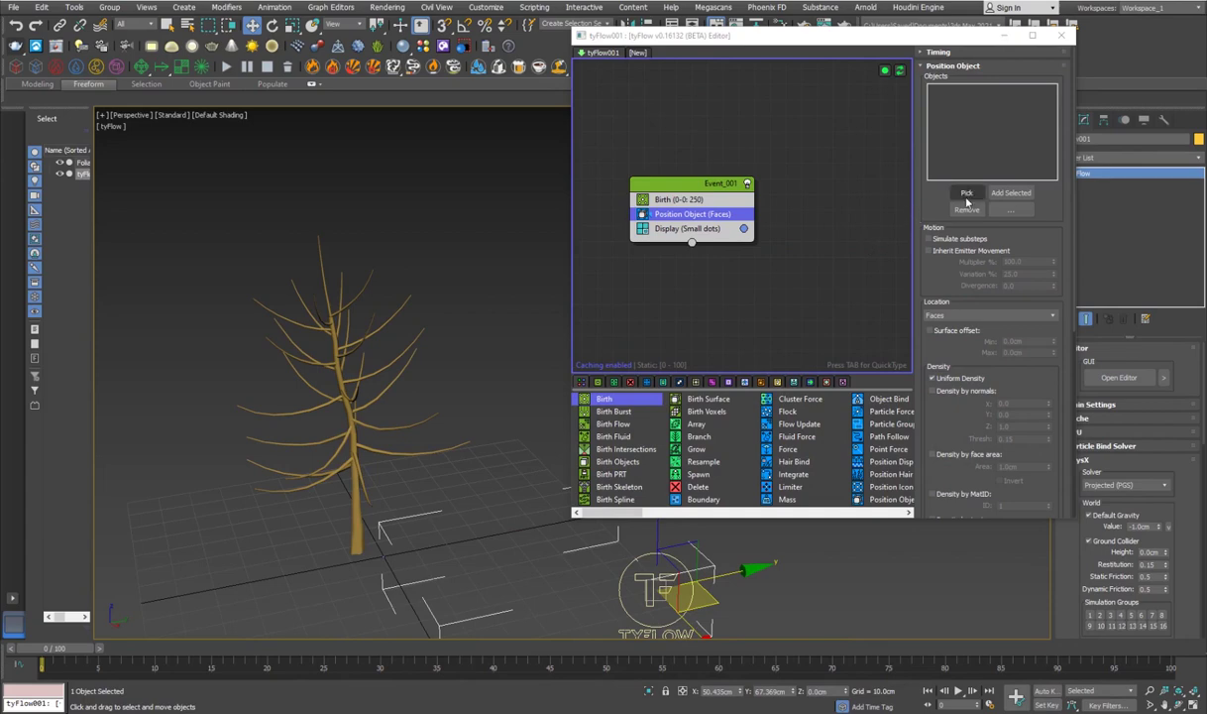
pyautogui.click(394, 443)
pyautogui.scroll(3, 395, 443)
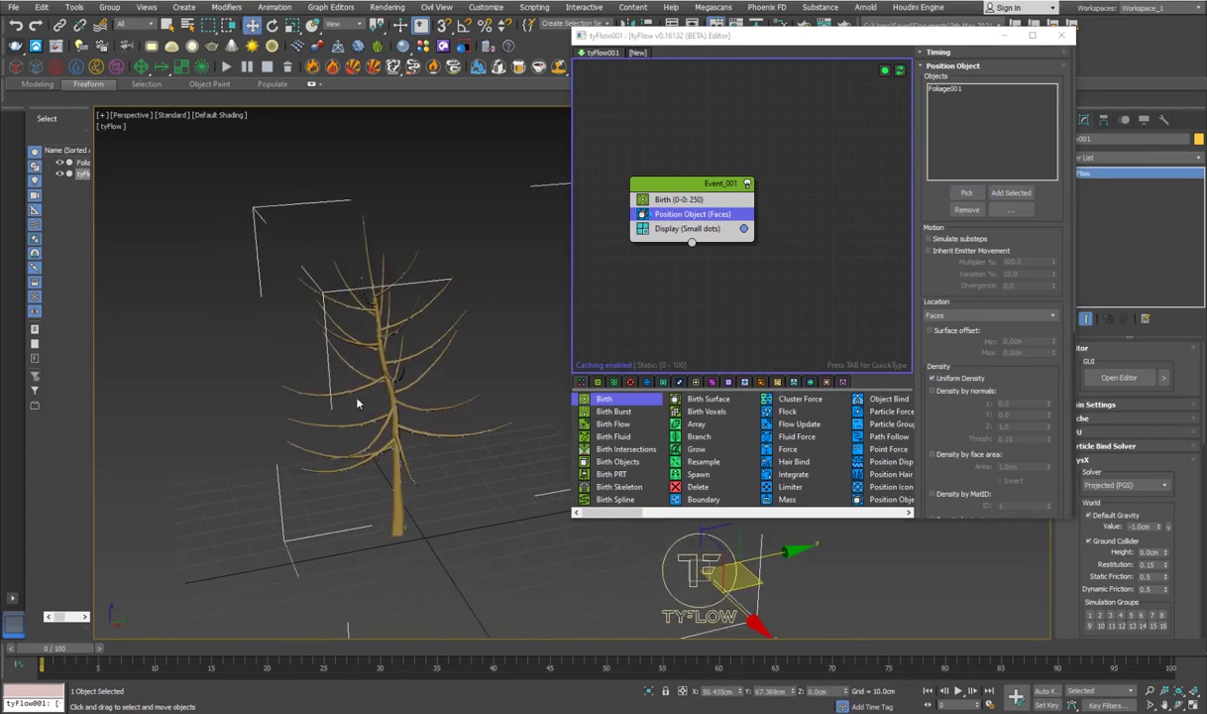
pyautogui.keyDown('alt'); pyautogui.moveTo(400, 477); pyautogui.dragTo(326, 448, button='middle'); pyautogui.keyUp('alt')
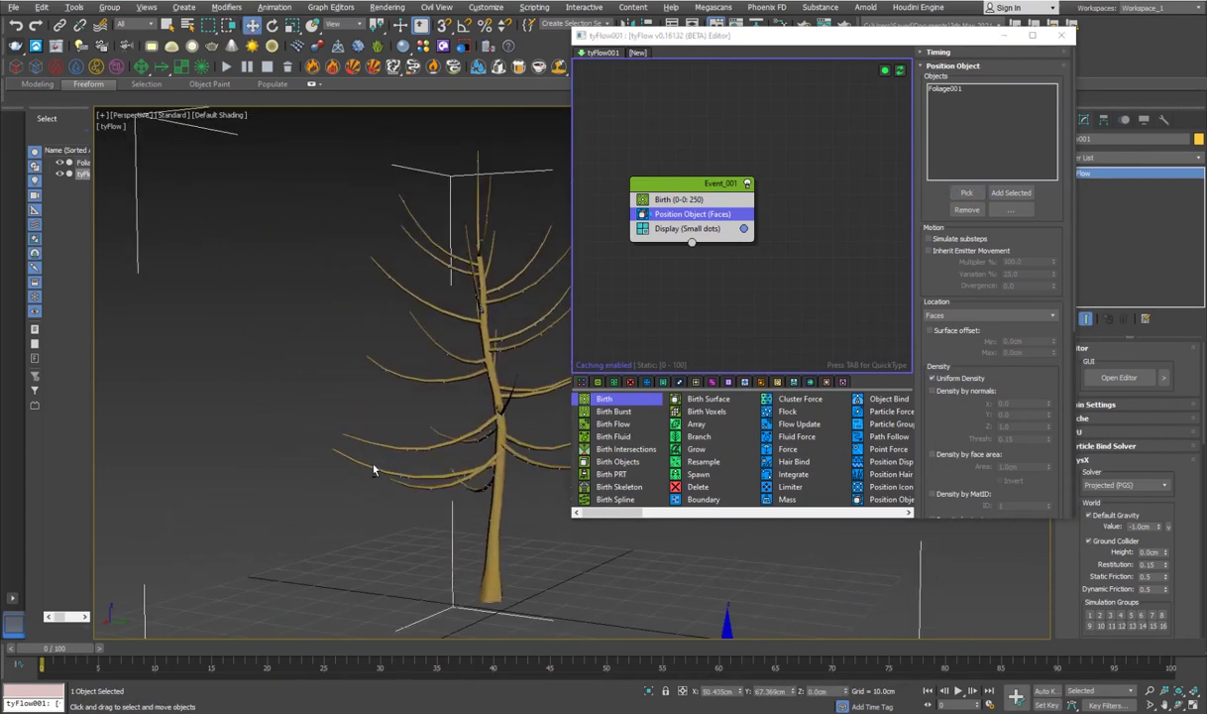
pyautogui.moveTo(452, 459); pyautogui.dragTo(424, 442, button='middle')
pyautogui.scroll(3, 424, 442)
pyautogui.scroll(-5, 426, 441)
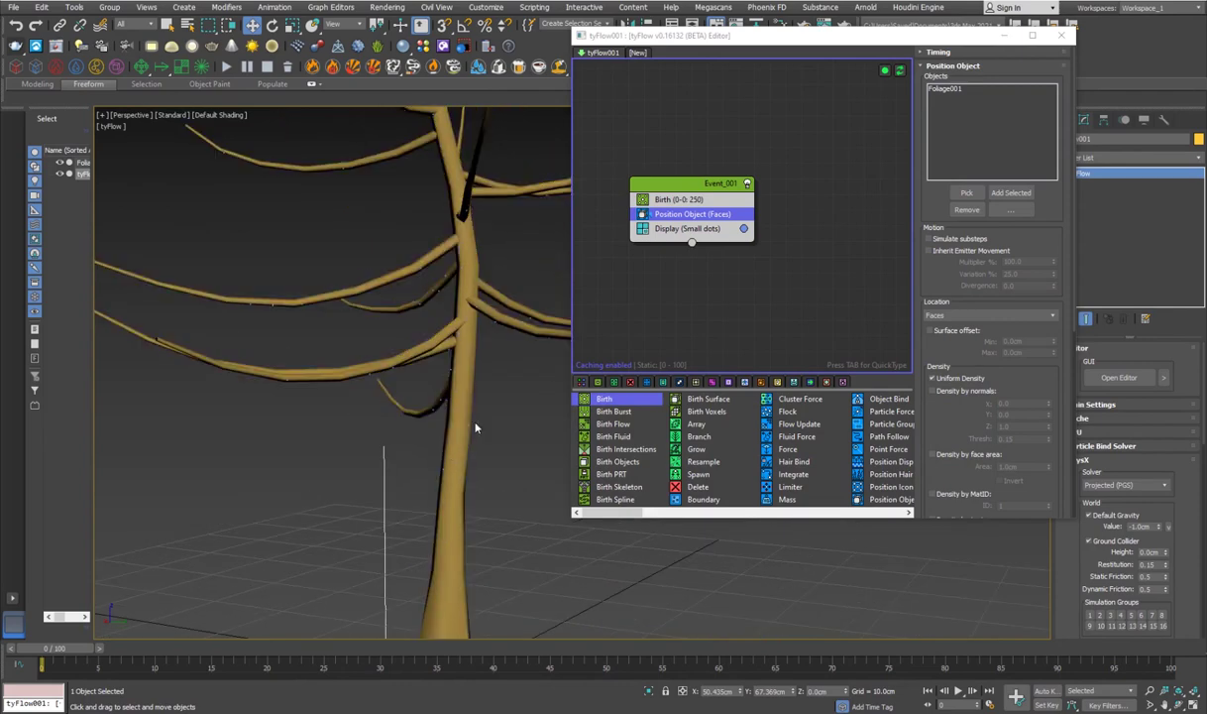
pyautogui.moveTo(464, 437); pyautogui.dragTo(456, 466, button='middle')
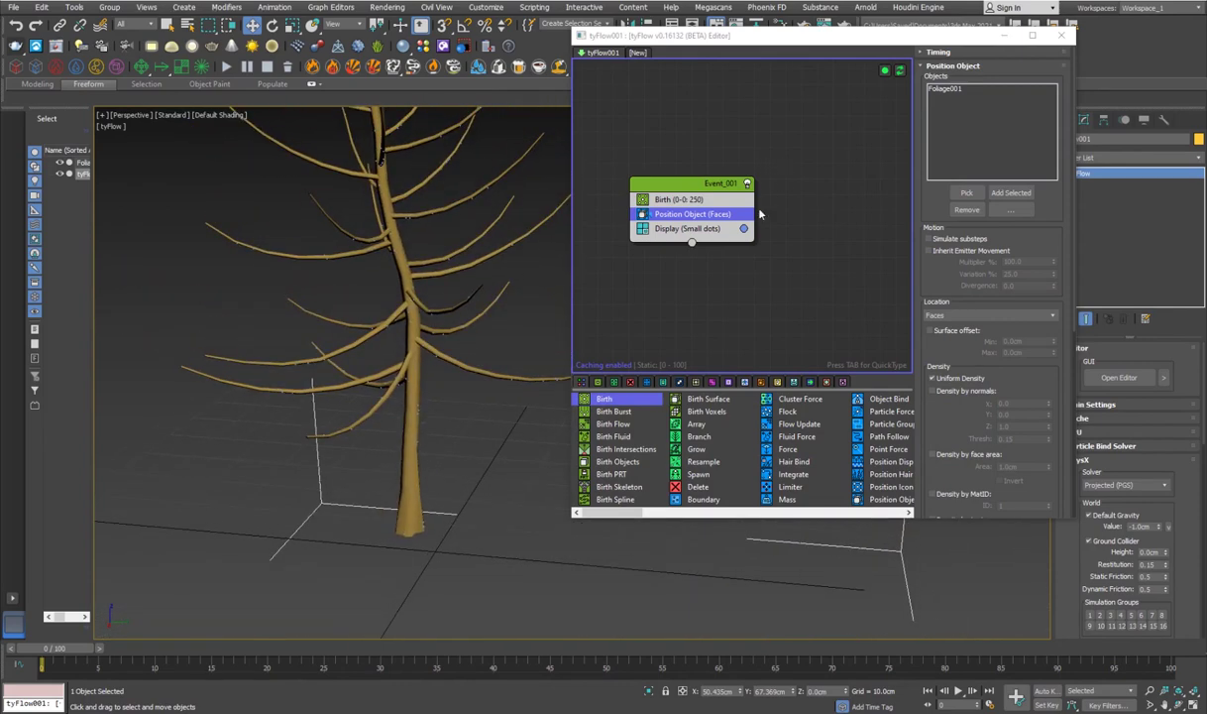
# Step: Set the event's particle display color to red and view the particles on the tree
pyautogui.click(744, 228)
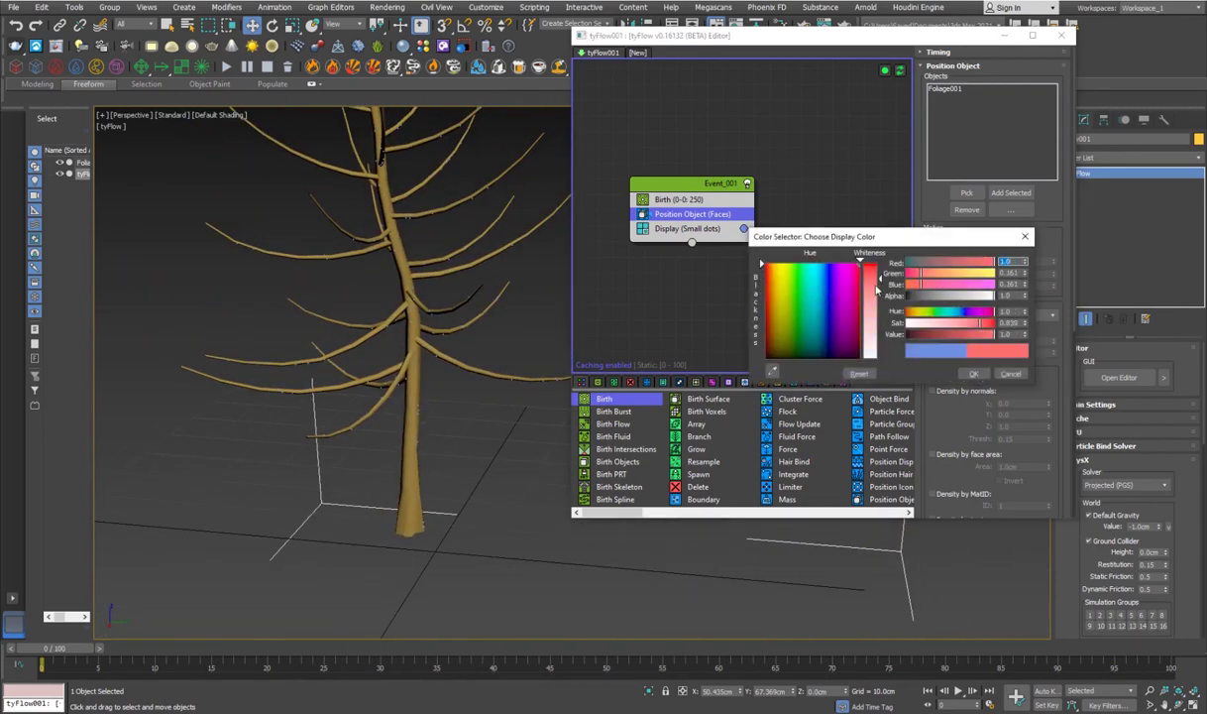
pyautogui.click(973, 374)
pyautogui.keyDown('alt'); pyautogui.moveTo(431, 398); pyautogui.dragTo(412, 246, button='middle'); pyautogui.keyUp('alt')
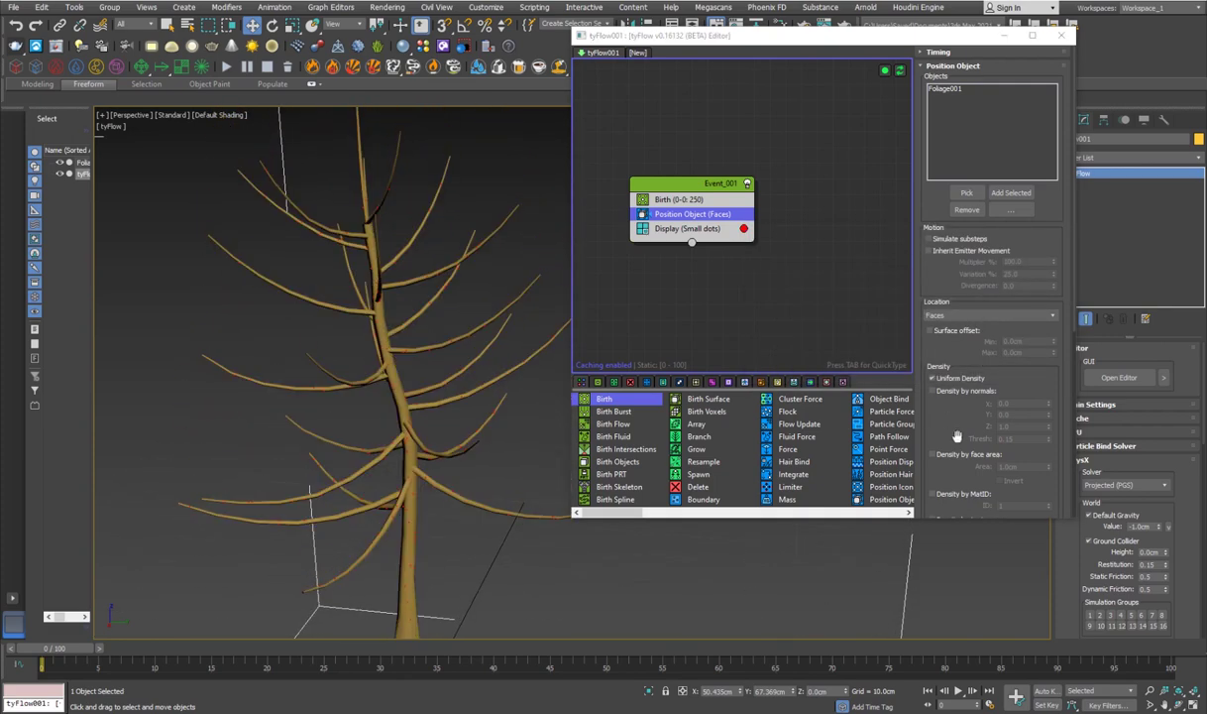
# Step: Restrict the Position Object particles to the branches by enabling Density by MatID with ID 3
pyautogui.scroll(-5, 954, 419)
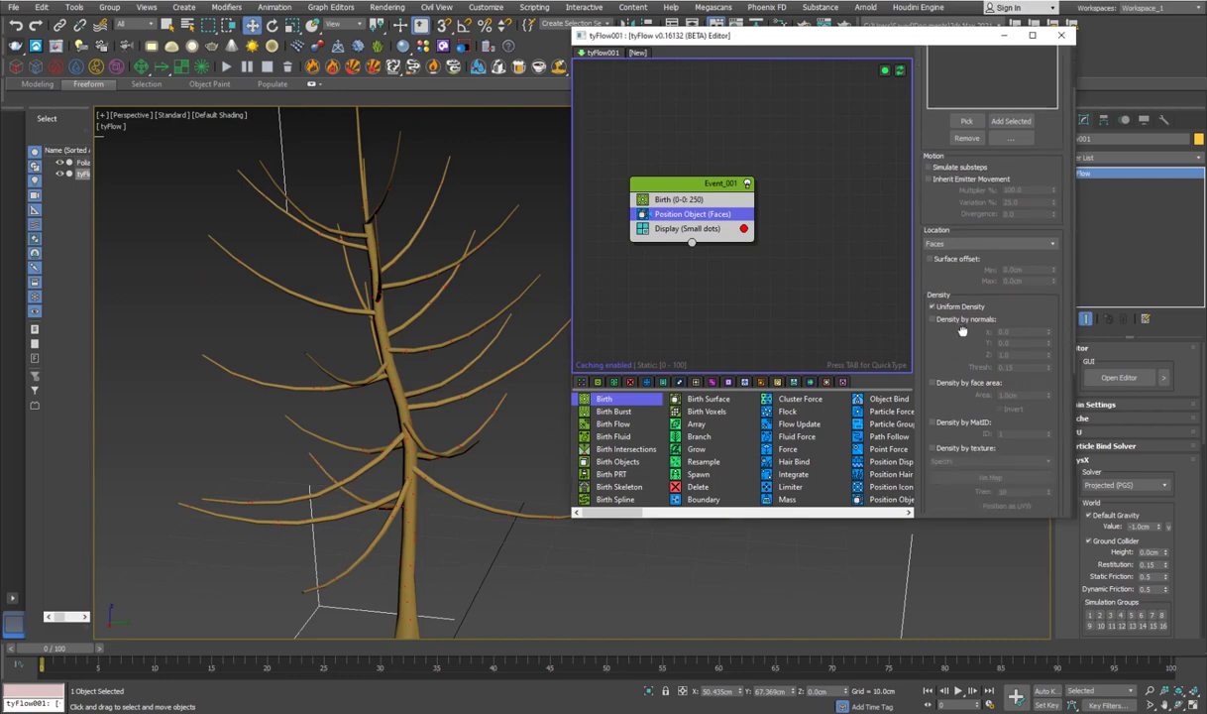
pyautogui.click(967, 358)
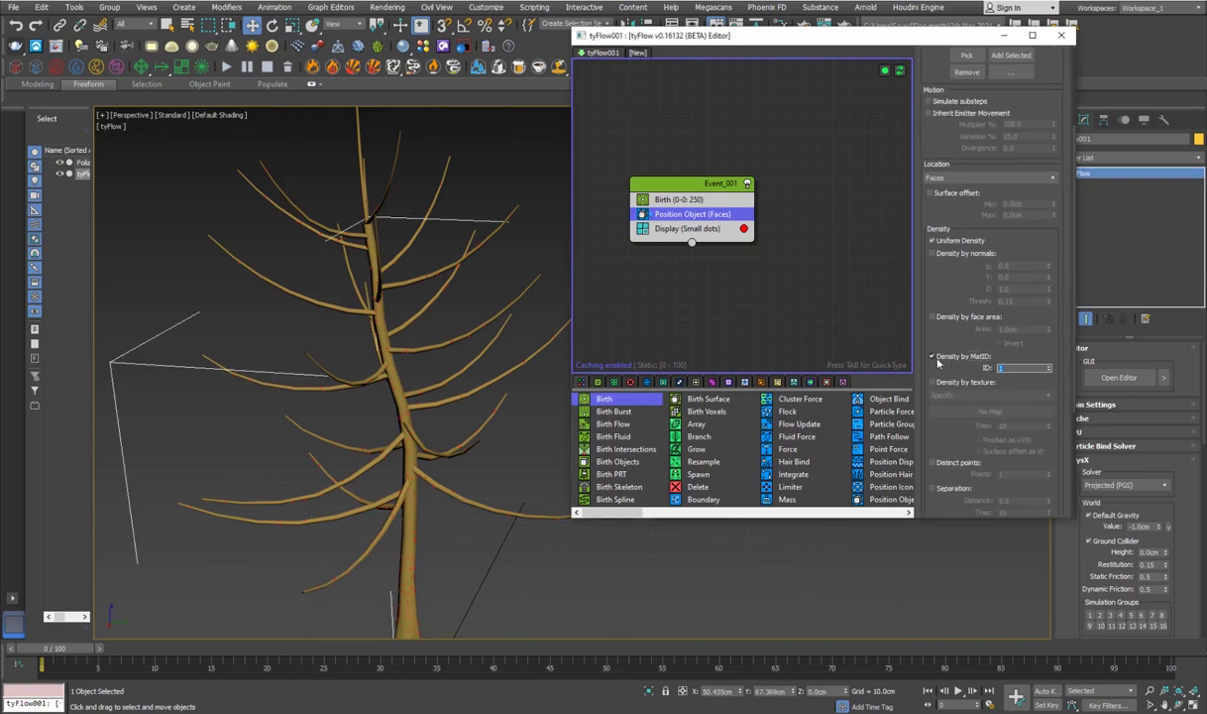
pyautogui.write('3')
pyautogui.press('Return')
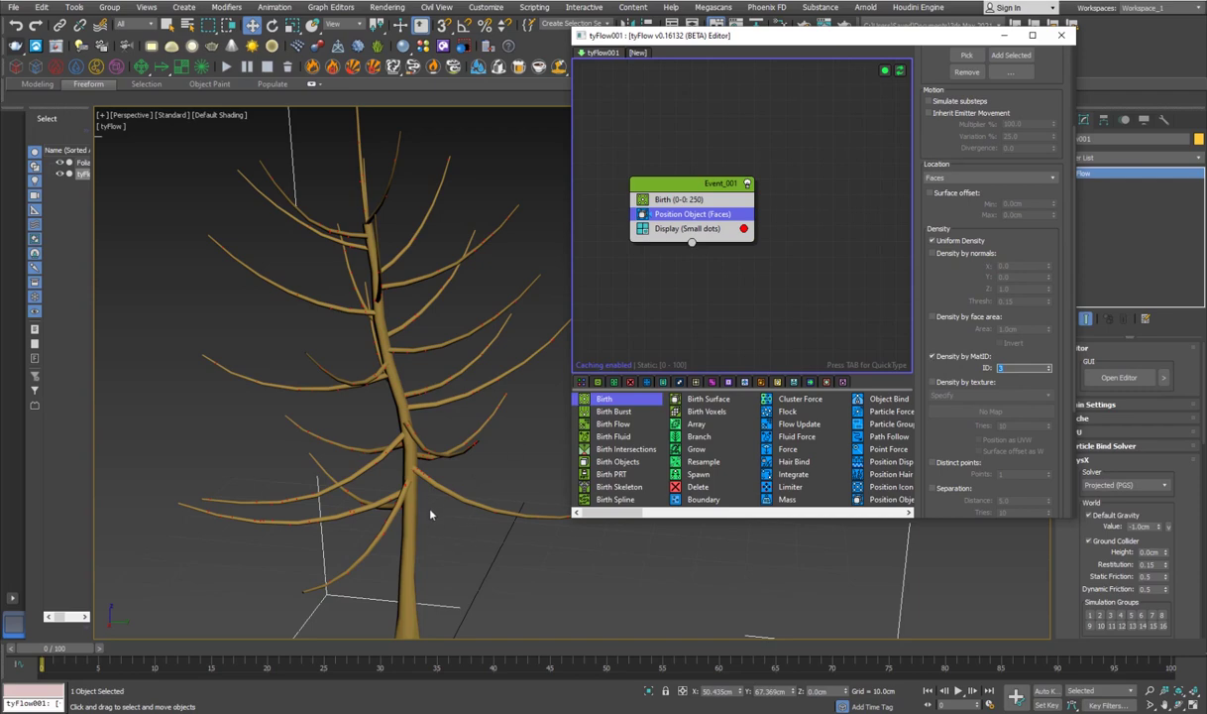
pyautogui.keyDown('alt'); pyautogui.moveTo(430, 511); pyautogui.dragTo(382, 495, button='middle'); pyautogui.keyUp('alt')
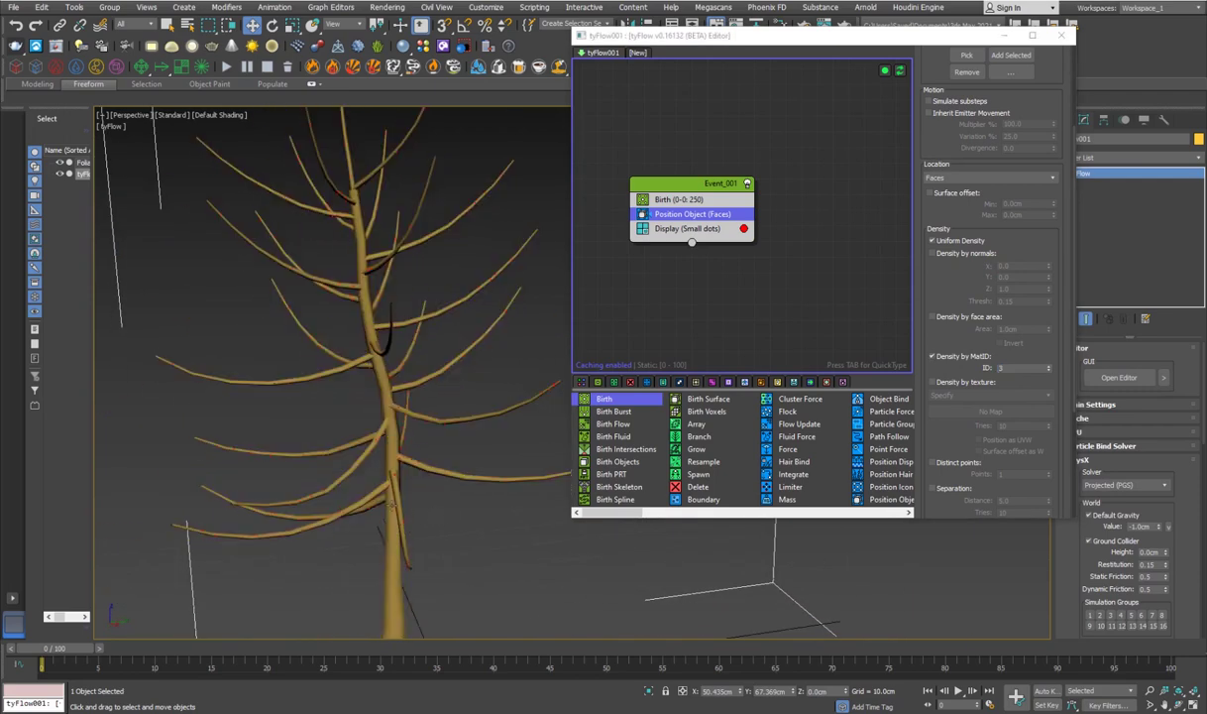
# Step: Add a Shape operator to Event_001 of the flow
pyautogui.keyDown('alt'); pyautogui.moveTo(494, 515); pyautogui.dragTo(494, 483, button='middle'); pyautogui.keyUp('alt')
pyautogui.click(646, 322)
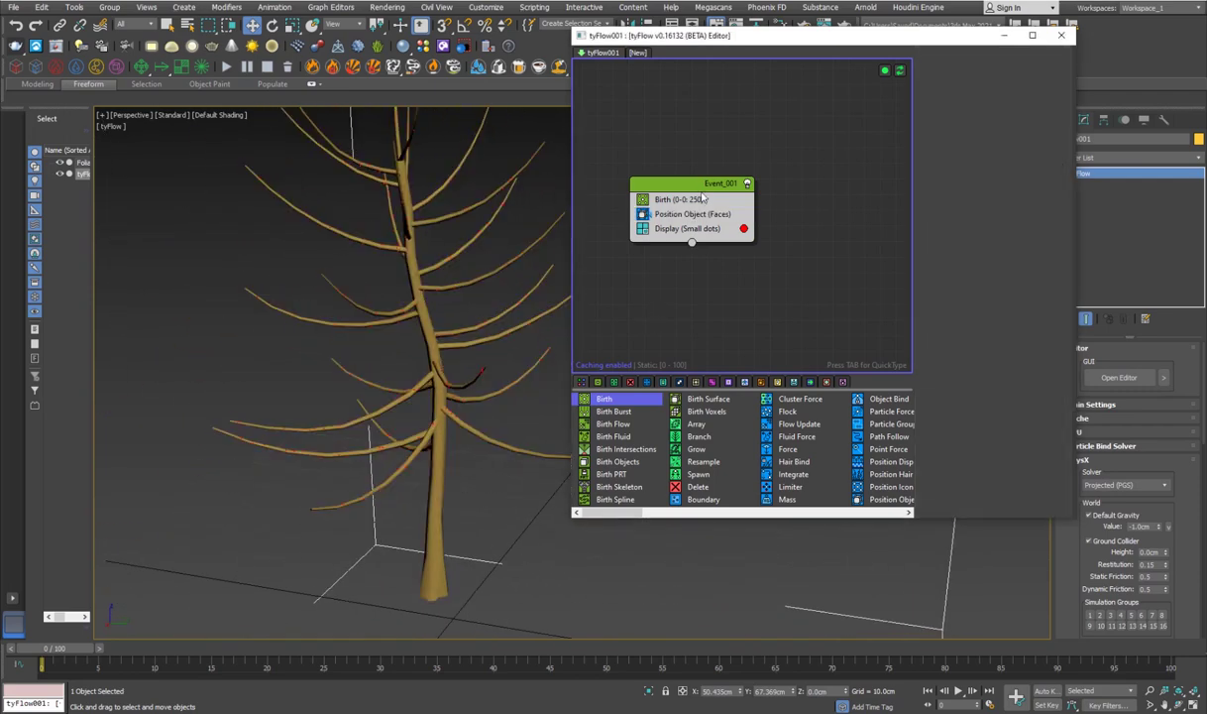
pyautogui.click(705, 184)
pyautogui.press('Tab')
pyautogui.write('sha')
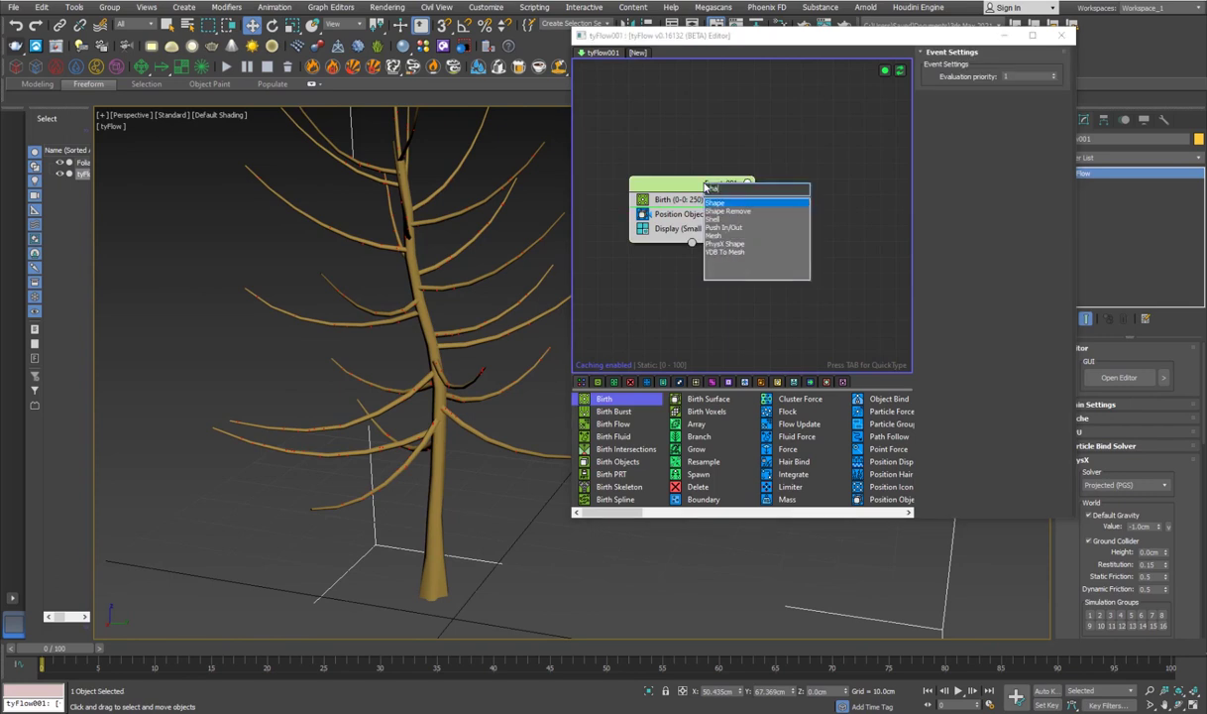
pyautogui.press('Return')
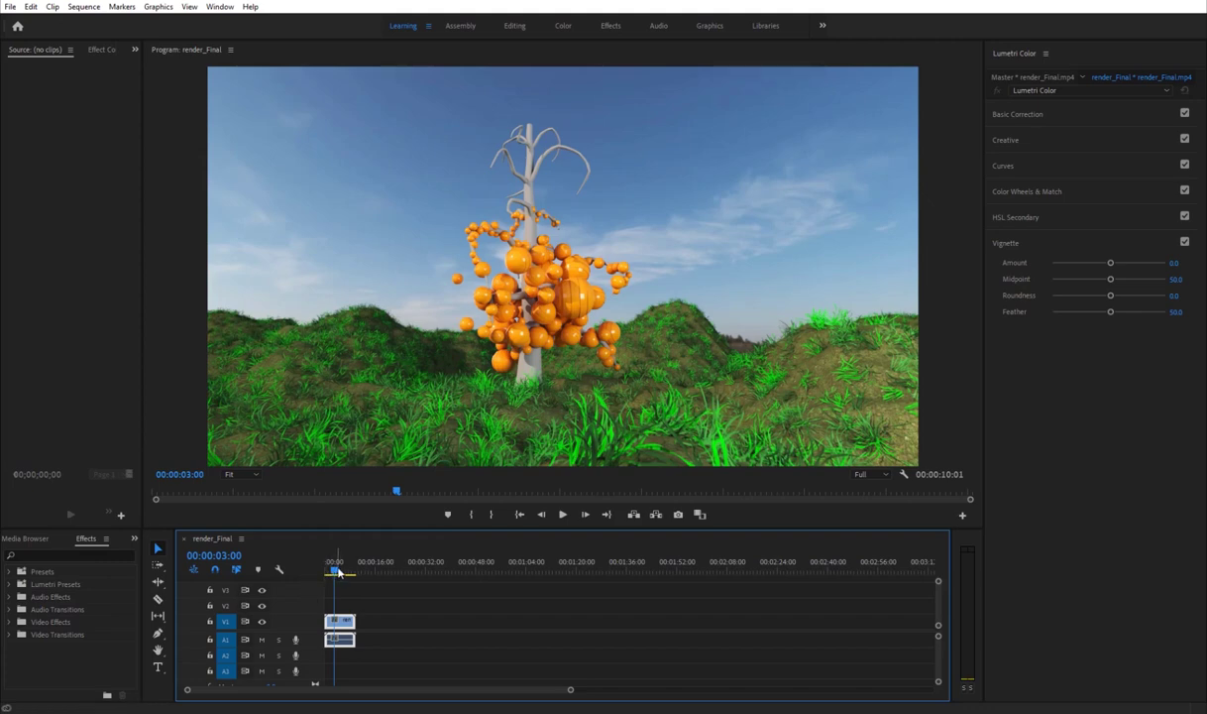
# Step: Switch to Premiere Pro and scrub through the final render to examine the grooved spheres growing on the tree
pyautogui.click(345, 573)
pyautogui.moveTo(345, 573); pyautogui.dragTo(341, 573)
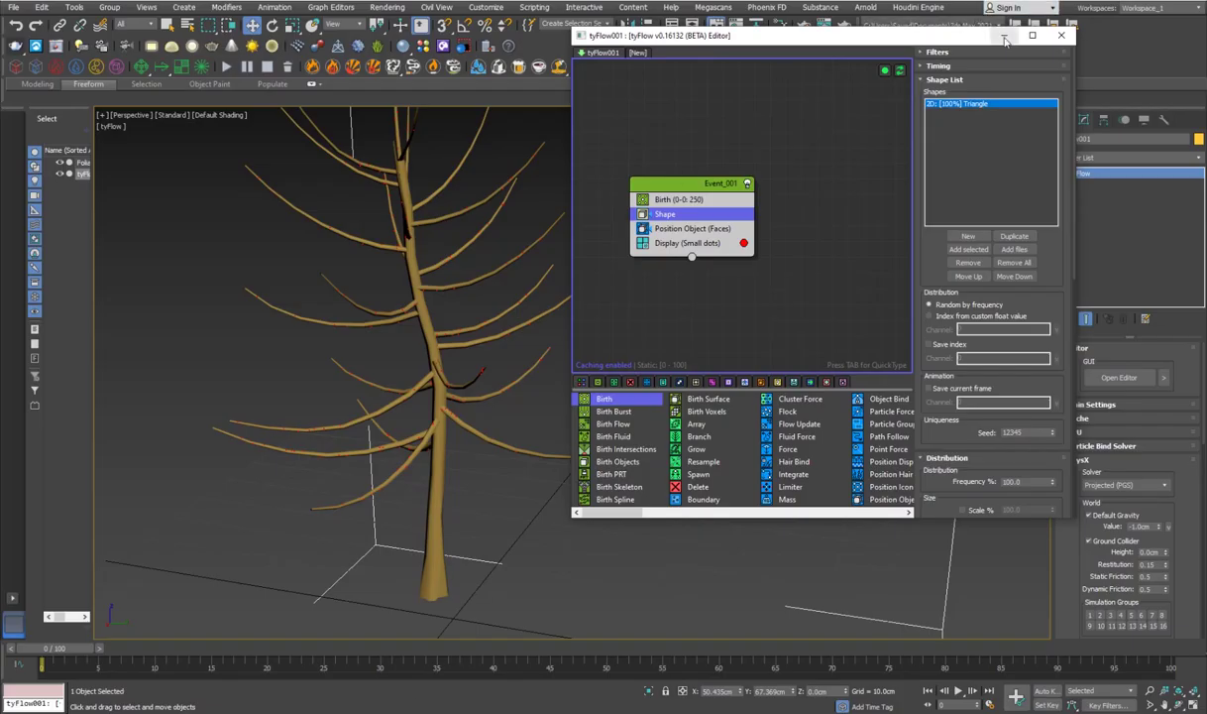
# Step: Return to 3ds Max, create a sphere beside the tree and make it an Editable Poly with edged faces shown
pyautogui.click(1005, 40)
pyautogui.click(1063, 119)
pyautogui.click(1102, 208)
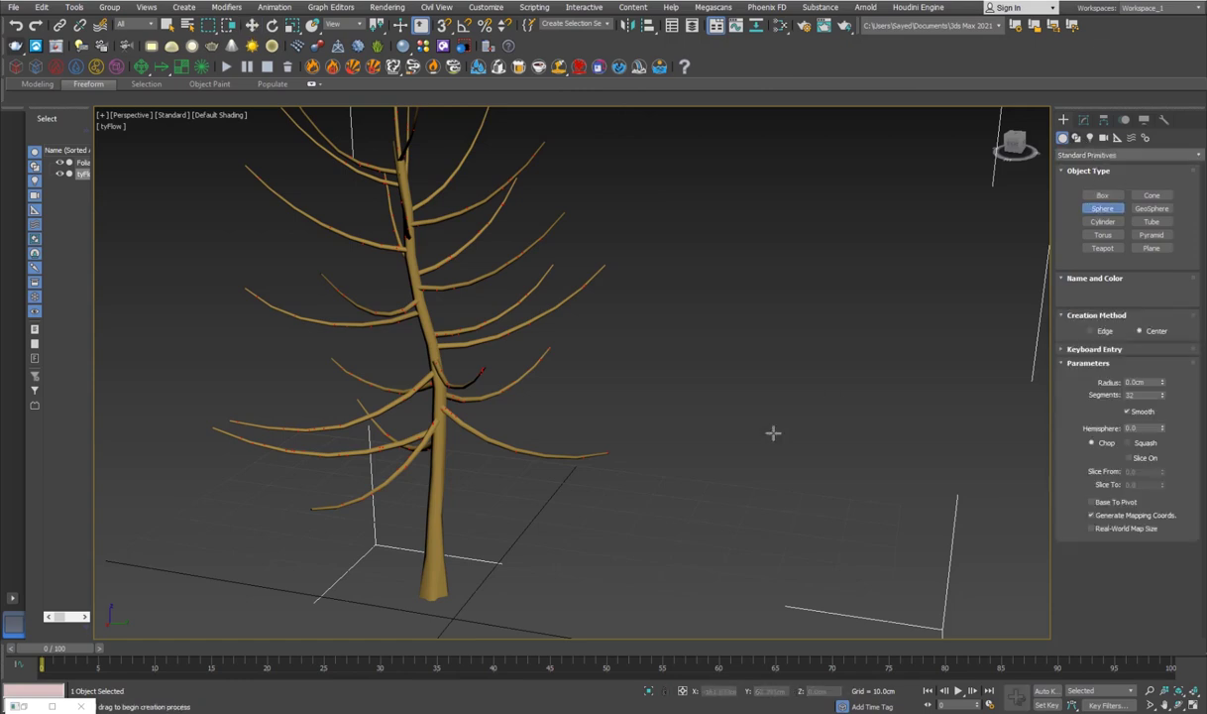
pyautogui.moveTo(662, 519); pyautogui.dragTo(745, 523)
pyautogui.press('w')
pyautogui.press('F4')
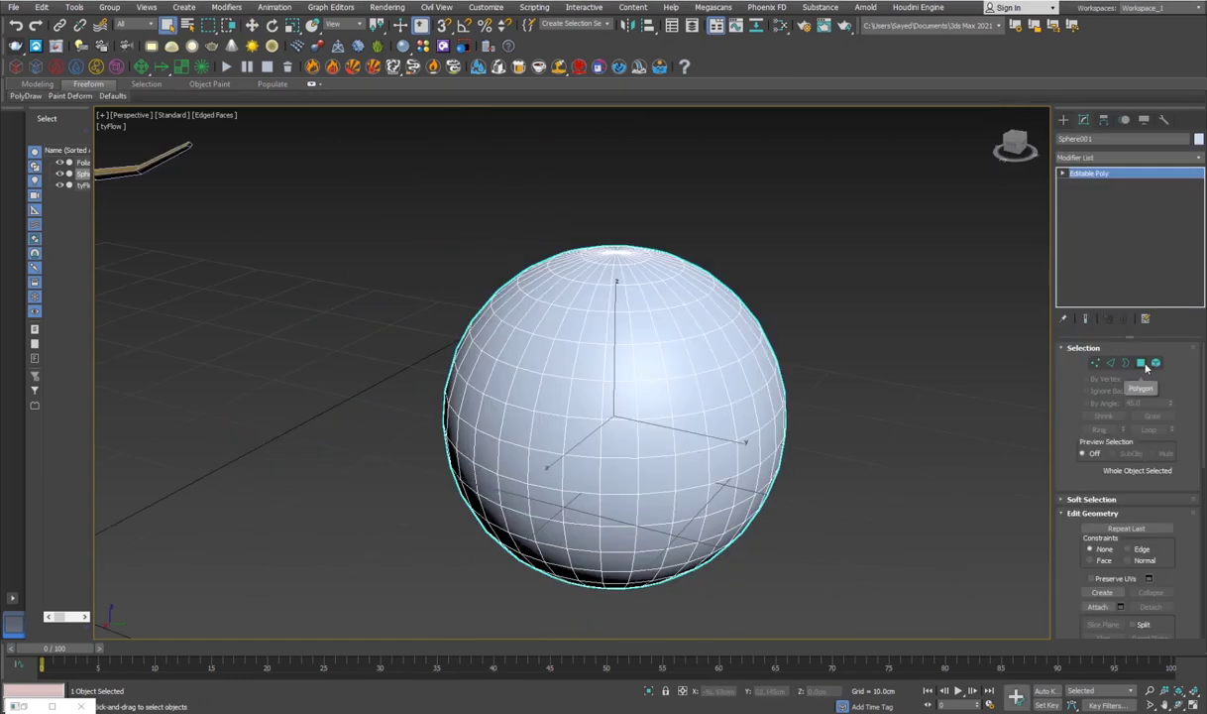
# Step: Select four alternating horizontal polygon loops around the sphere
pyautogui.click(1141, 363)
pyautogui.click(654, 395)
pyautogui.click(653, 366)
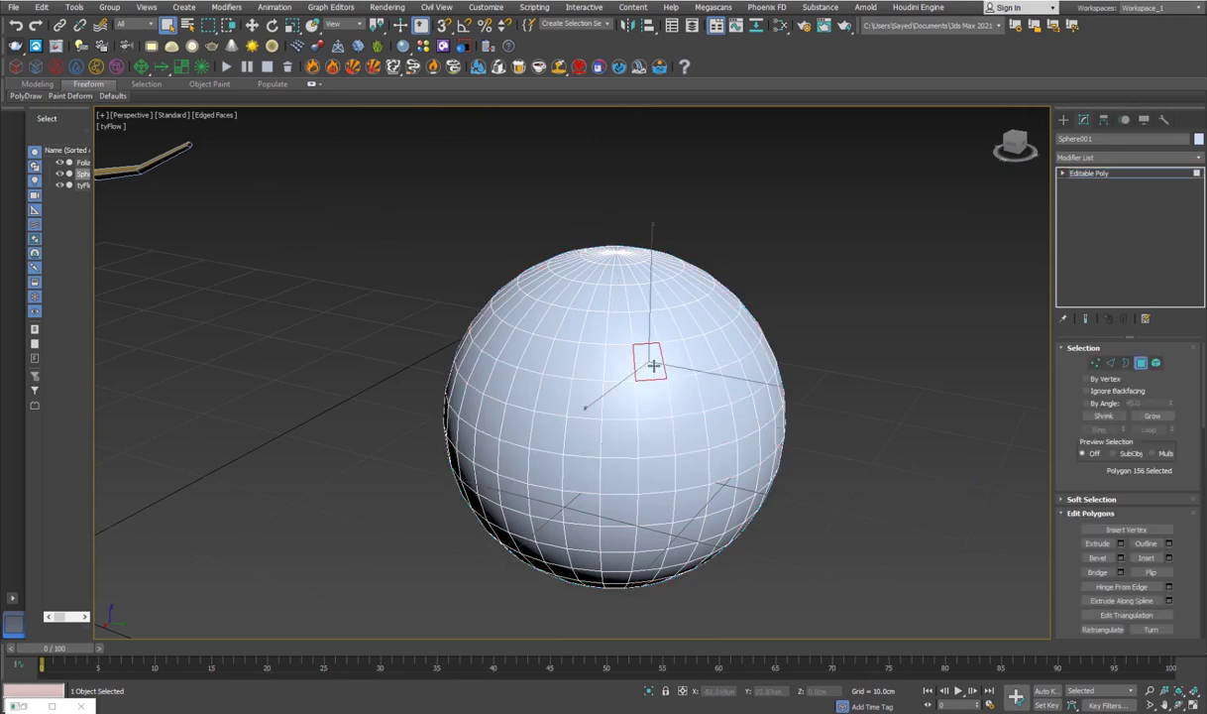
pyautogui.press('shift')
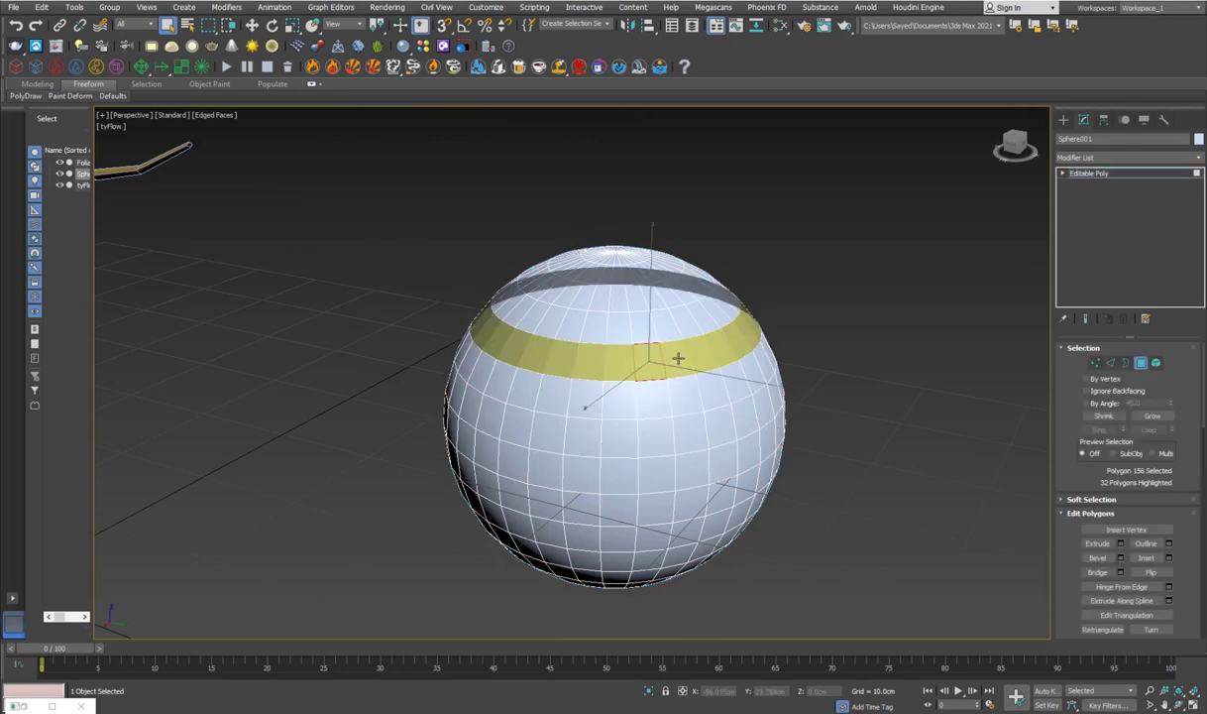
pyautogui.press('shift')
pyautogui.keyDown('shift'); pyautogui.click(677, 359); pyautogui.keyUp('shift')
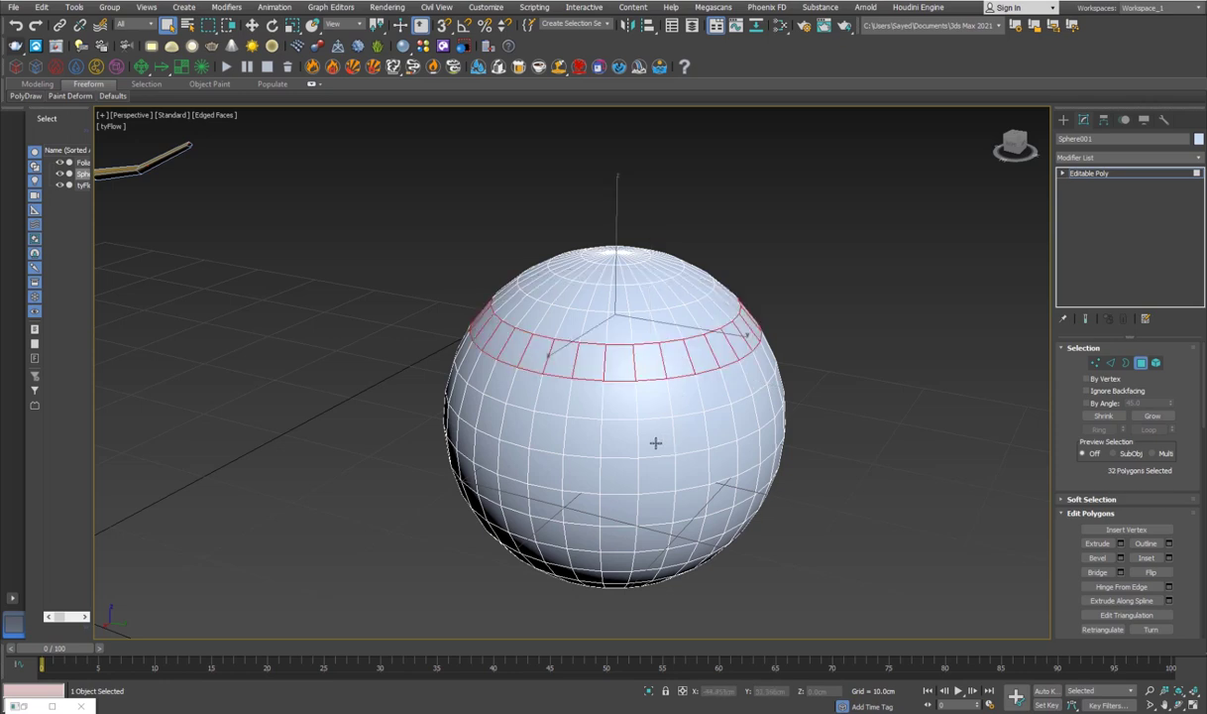
pyautogui.press('shift')
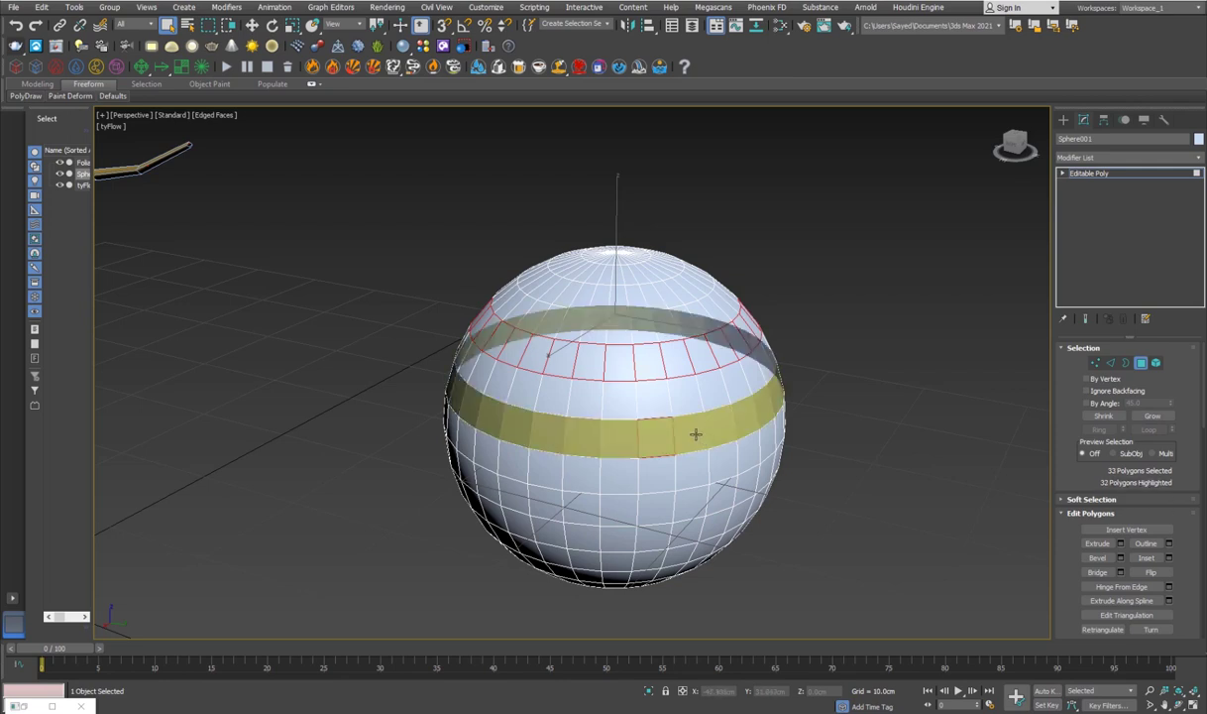
pyautogui.keyDown('shift'); pyautogui.click(696, 434); pyautogui.keyUp('shift')
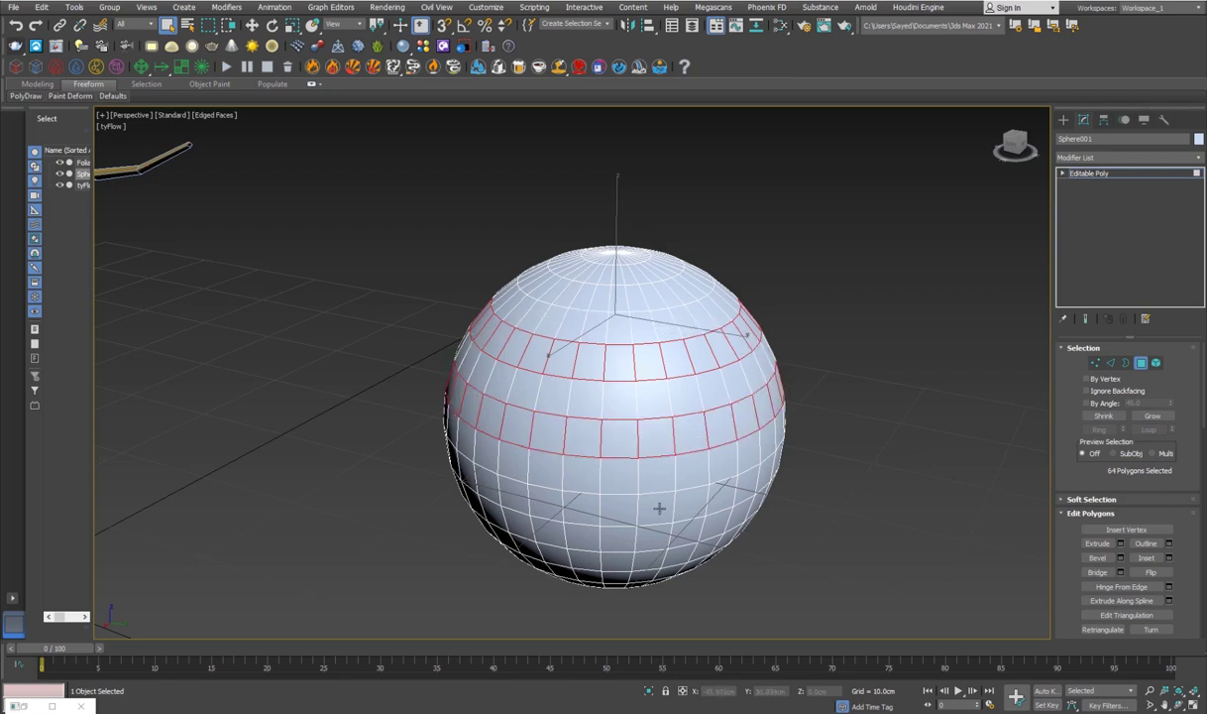
pyautogui.press('shift')
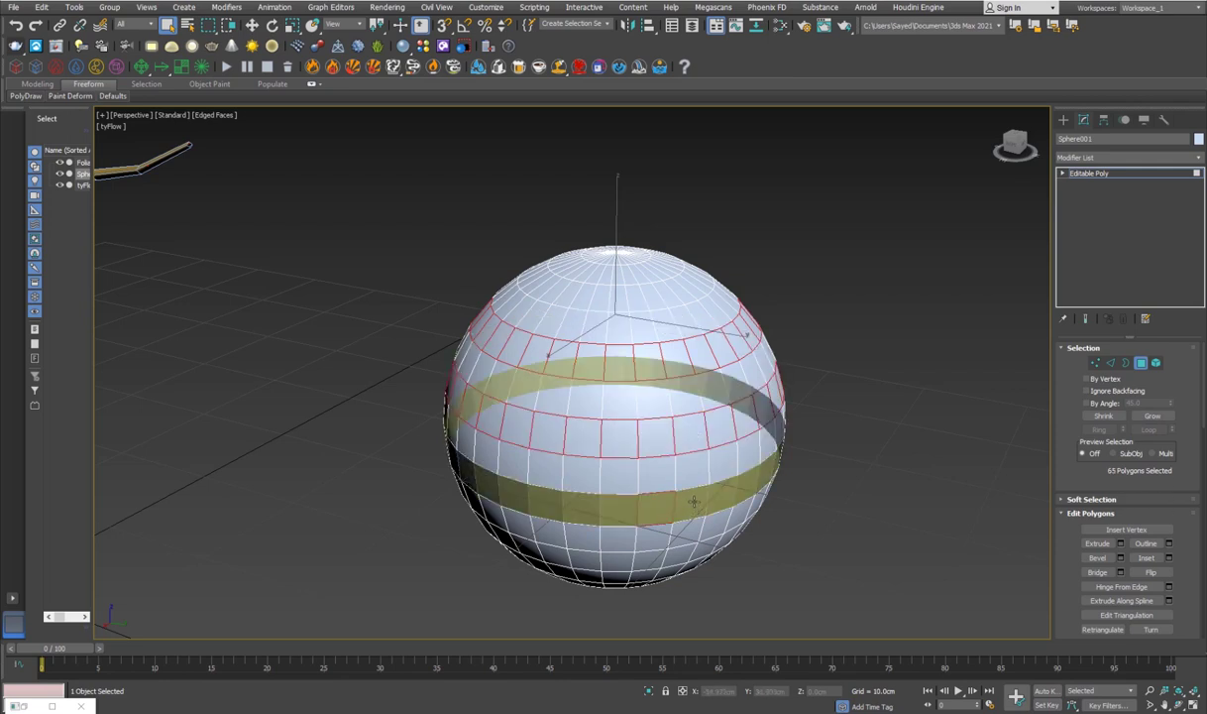
pyautogui.keyDown('shift'); pyautogui.click(693, 500); pyautogui.keyUp('shift')
pyautogui.keyDown('alt'); pyautogui.moveTo(694, 501); pyautogui.dragTo(652, 516, button='middle'); pyautogui.keyUp('alt')
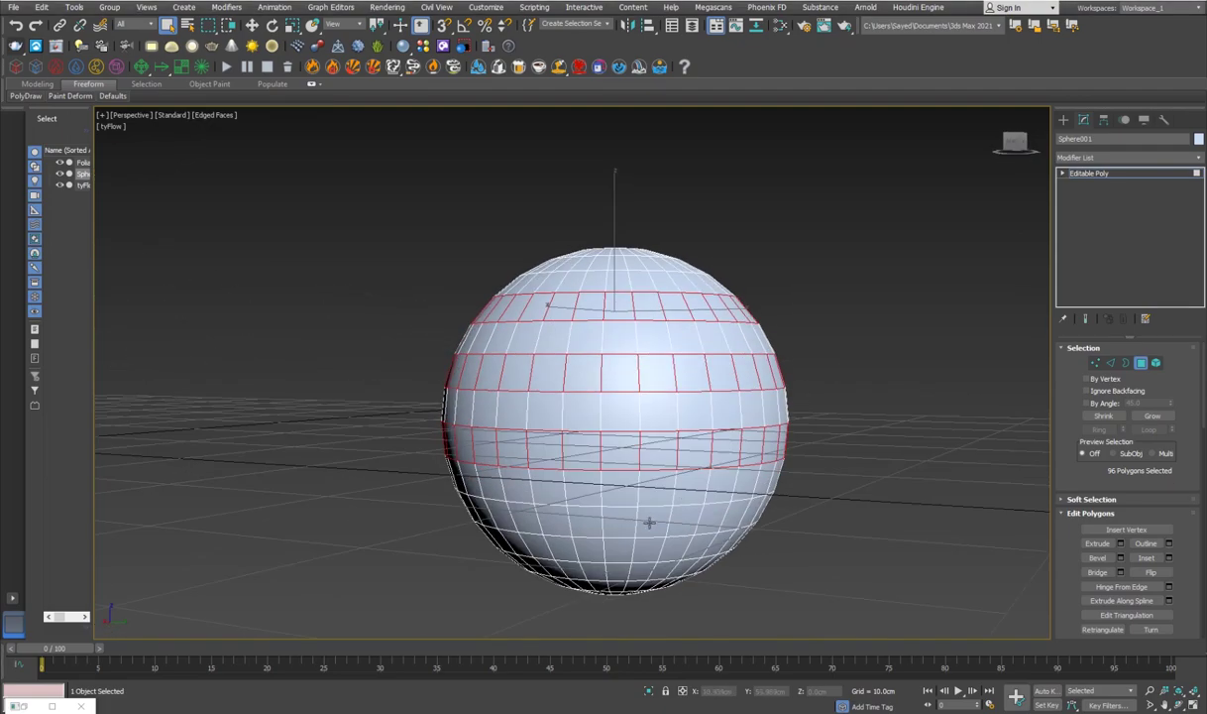
pyautogui.keyDown('shift'); pyautogui.click(656, 523); pyautogui.keyUp('shift')
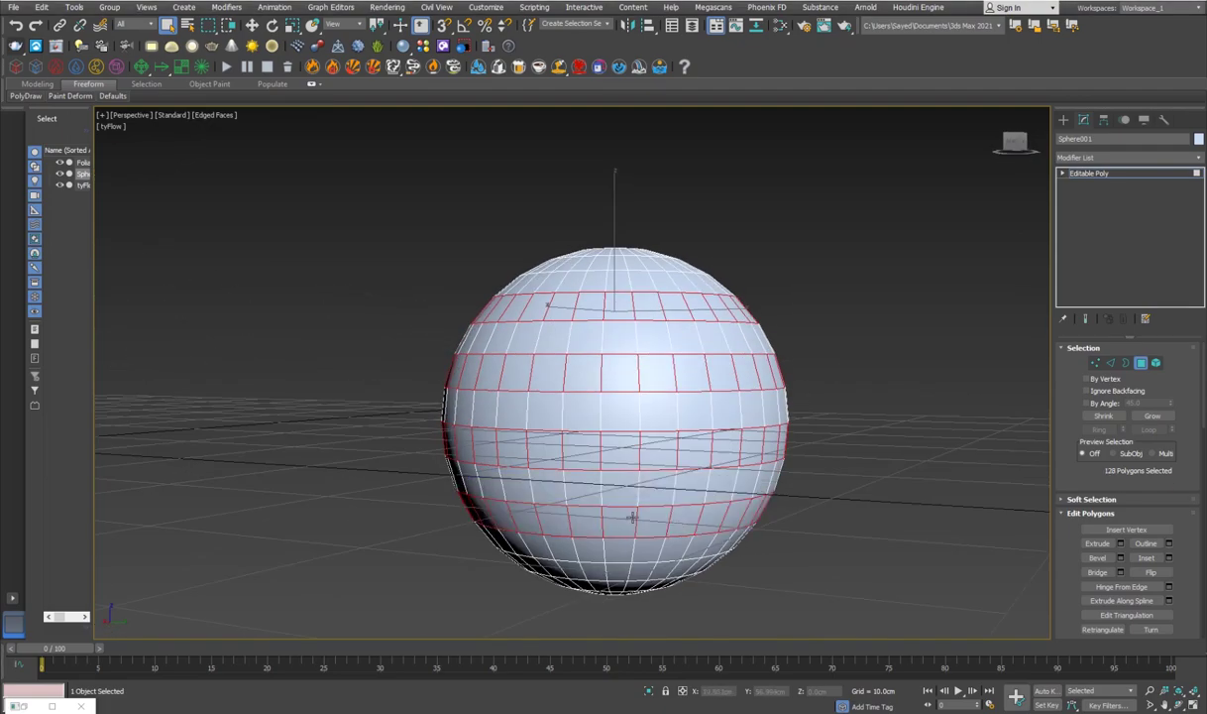
pyautogui.keyDown('alt'); pyautogui.moveTo(656, 523); pyautogui.dragTo(1002, 532, button='middle'); pyautogui.keyUp('alt')
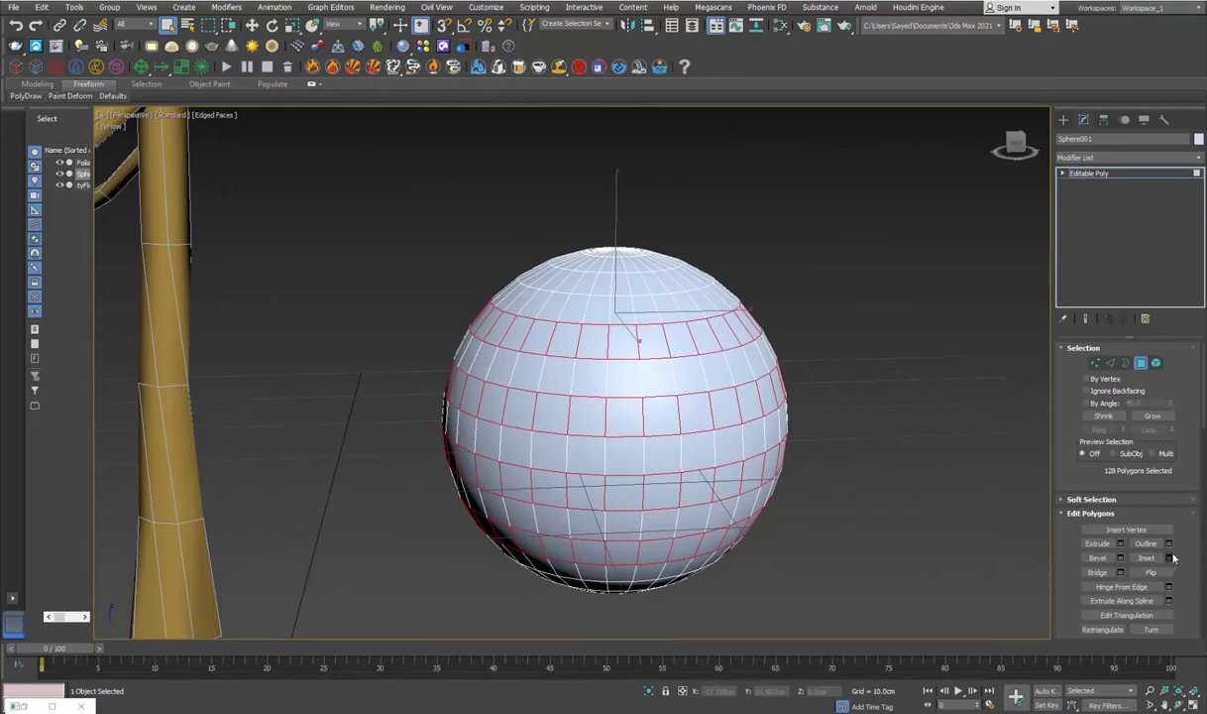
# Step: Extrude the selected polygon loops inward by Local Normal with a height of about -0.79 cm and leave polygon editing
pyautogui.click(1120, 543)
pyautogui.click(594, 380)
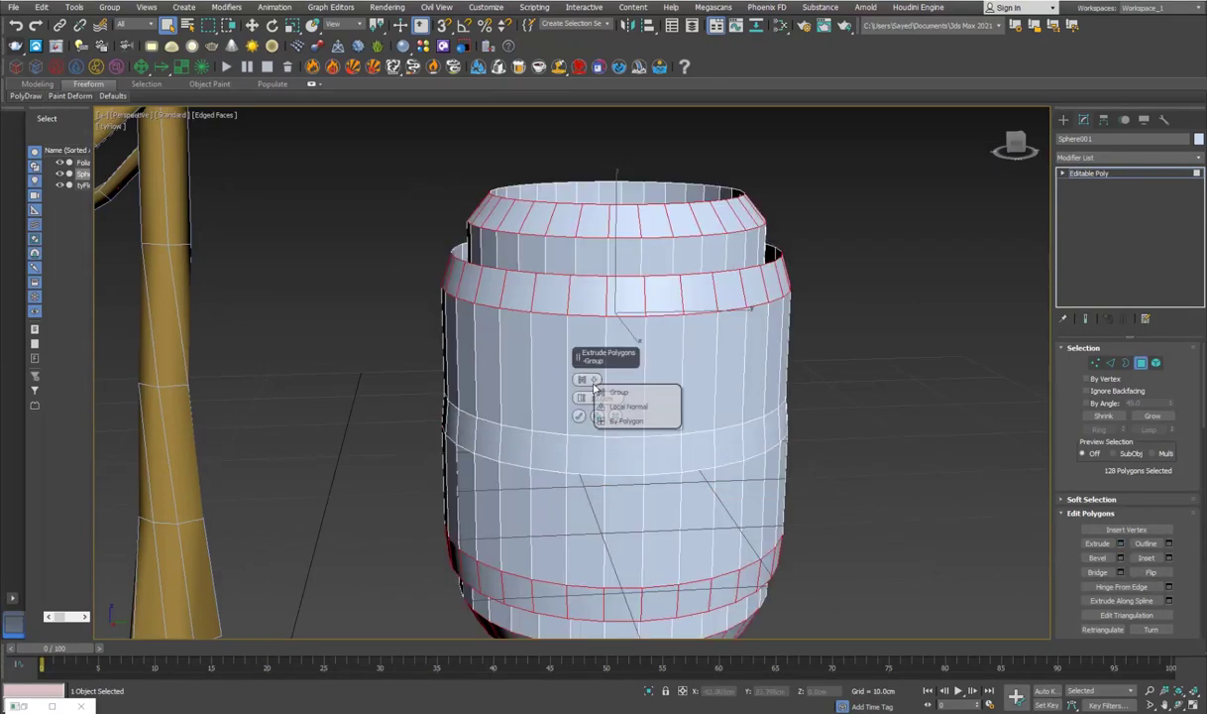
pyautogui.click(593, 402)
pyautogui.moveTo(584, 401); pyautogui.dragTo(587, 459)
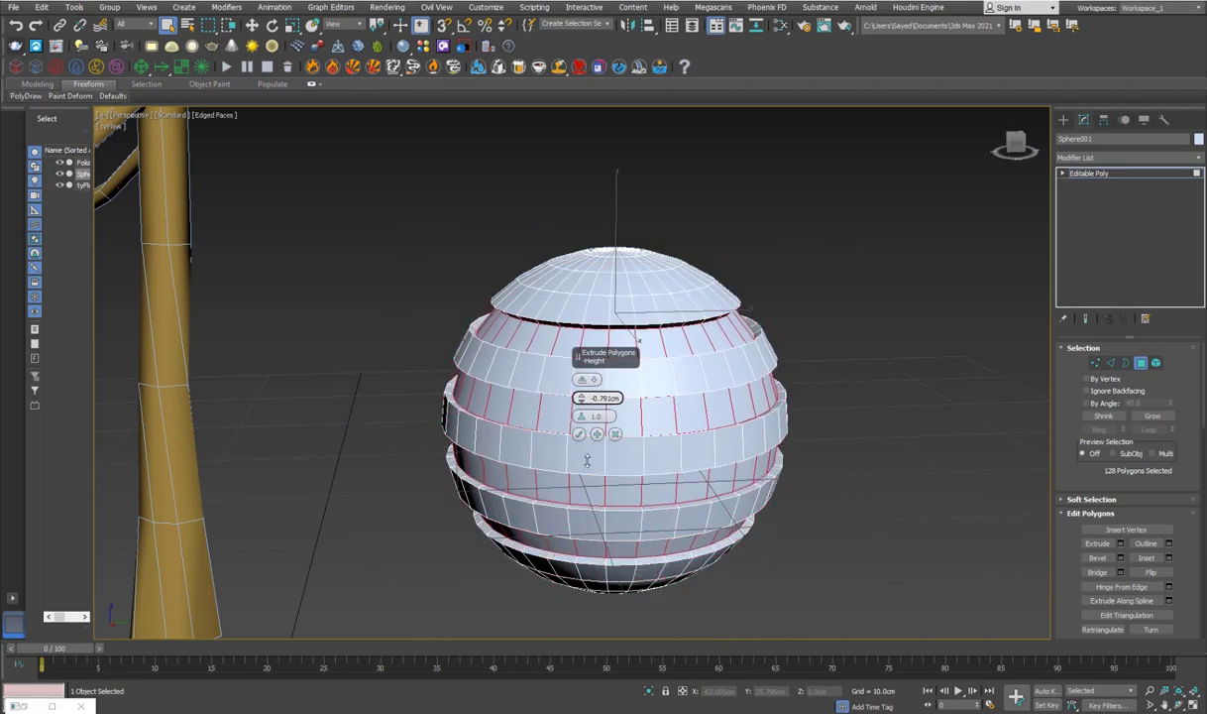
pyautogui.click(579, 434)
pyautogui.keyDown('alt'); pyautogui.moveTo(539, 443); pyautogui.dragTo(670, 469, button='middle'); pyautogui.keyUp('alt')
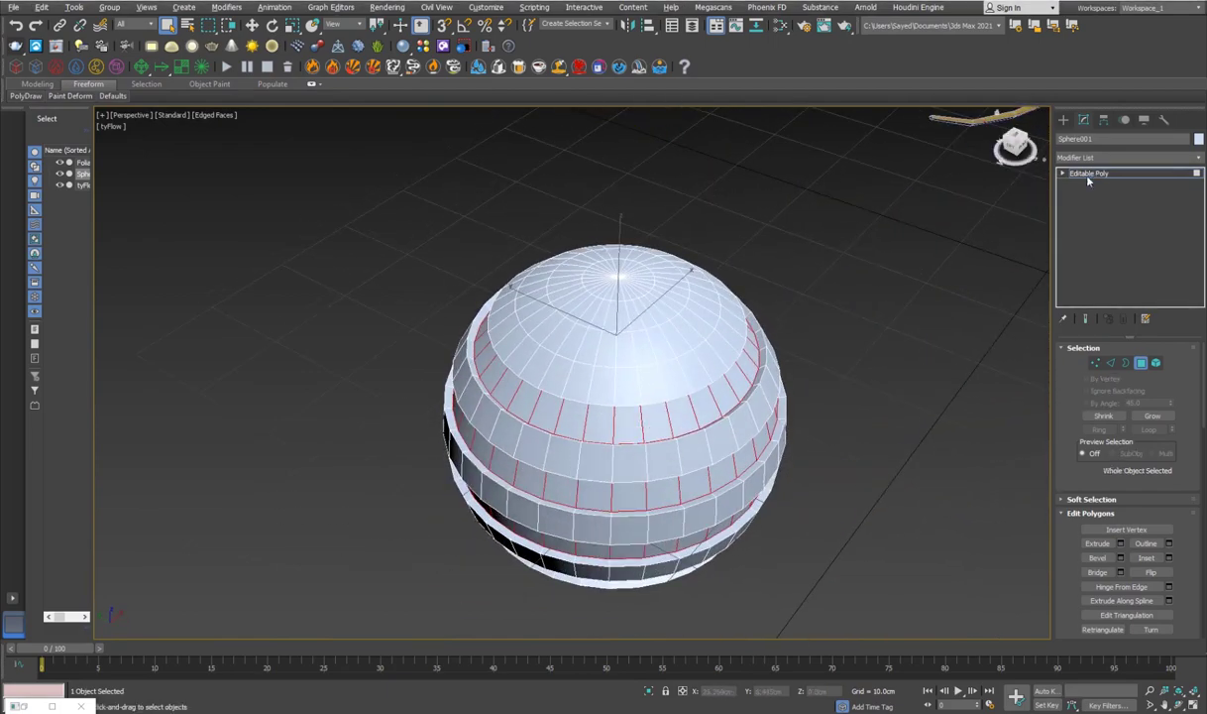
pyautogui.click(1089, 174)
pyautogui.press('z')
pyautogui.keyDown('alt'); pyautogui.moveTo(560, 404); pyautogui.dragTo(618, 378, button='middle'); pyautogui.keyUp('alt')
pyautogui.scroll(4, 618, 378)
pyautogui.keyDown('alt'); pyautogui.moveTo(574, 414); pyautogui.dragTo(585, 441, button='middle'); pyautogui.keyUp('alt')
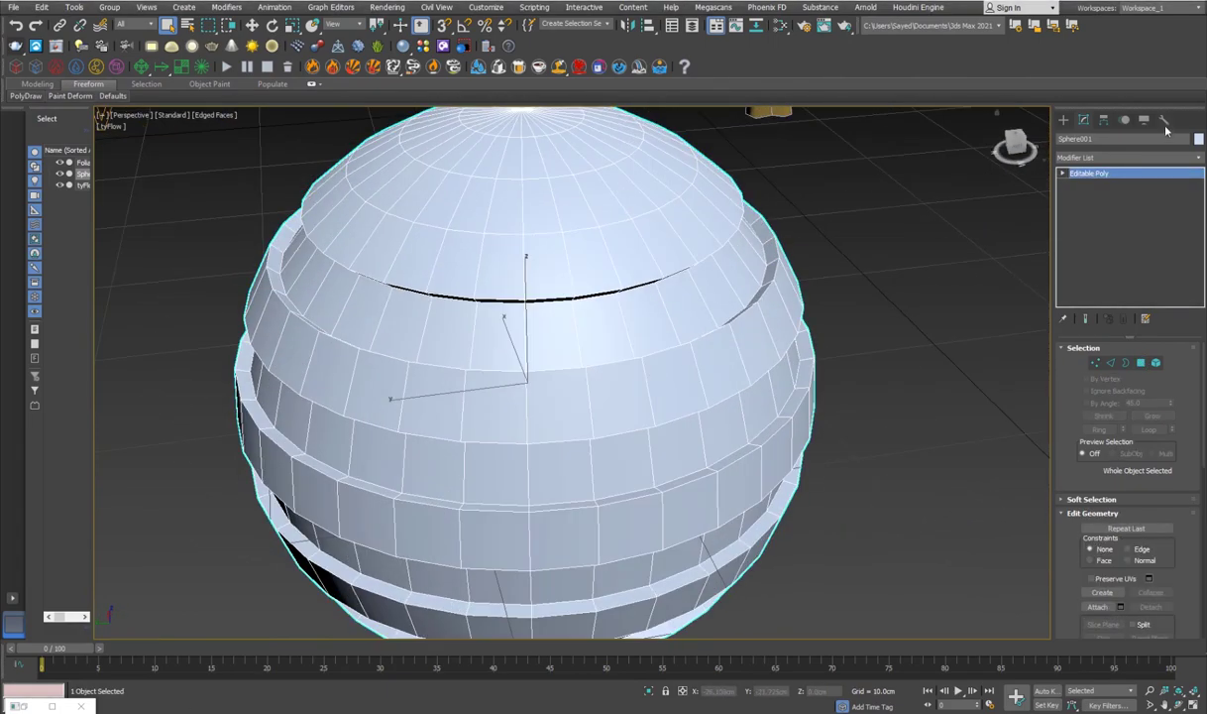
# Step: Add a Chamfer modifier to the grooved sphere with an amount of 0.17 cm and hide the edged faces
pyautogui.click(1118, 160)
pyautogui.write('ch')
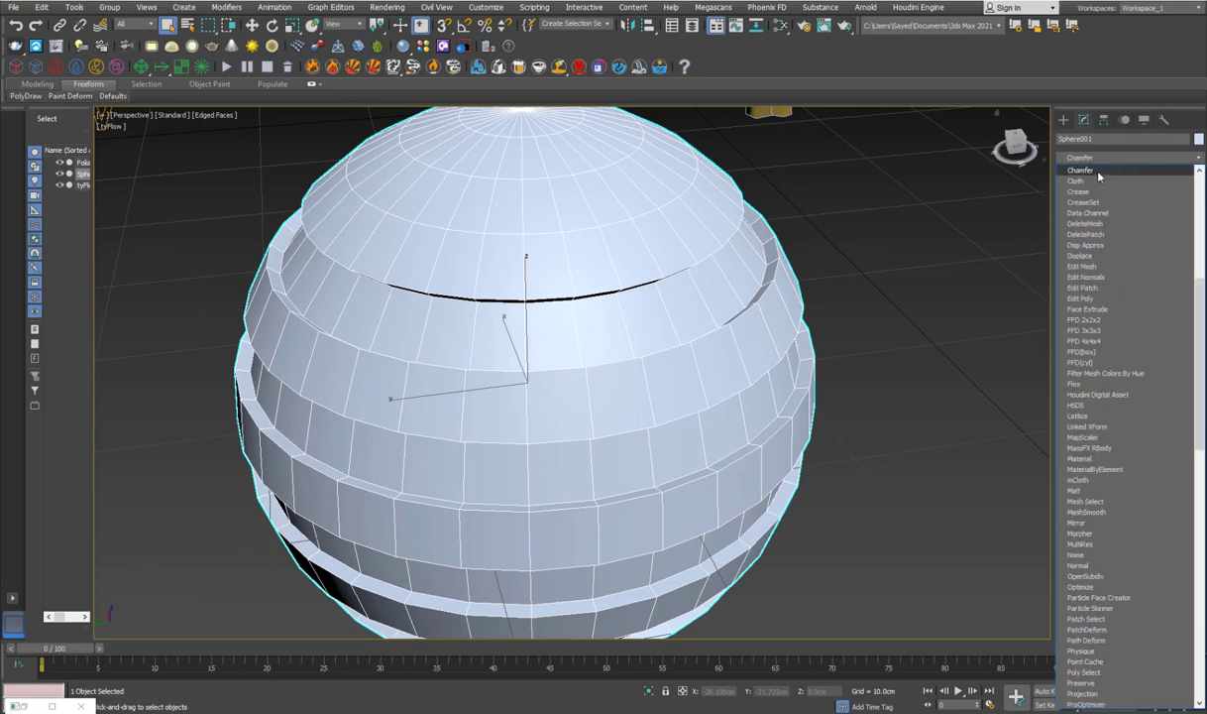
pyautogui.click(1090, 172)
pyautogui.scroll(-1, 1140, 476)
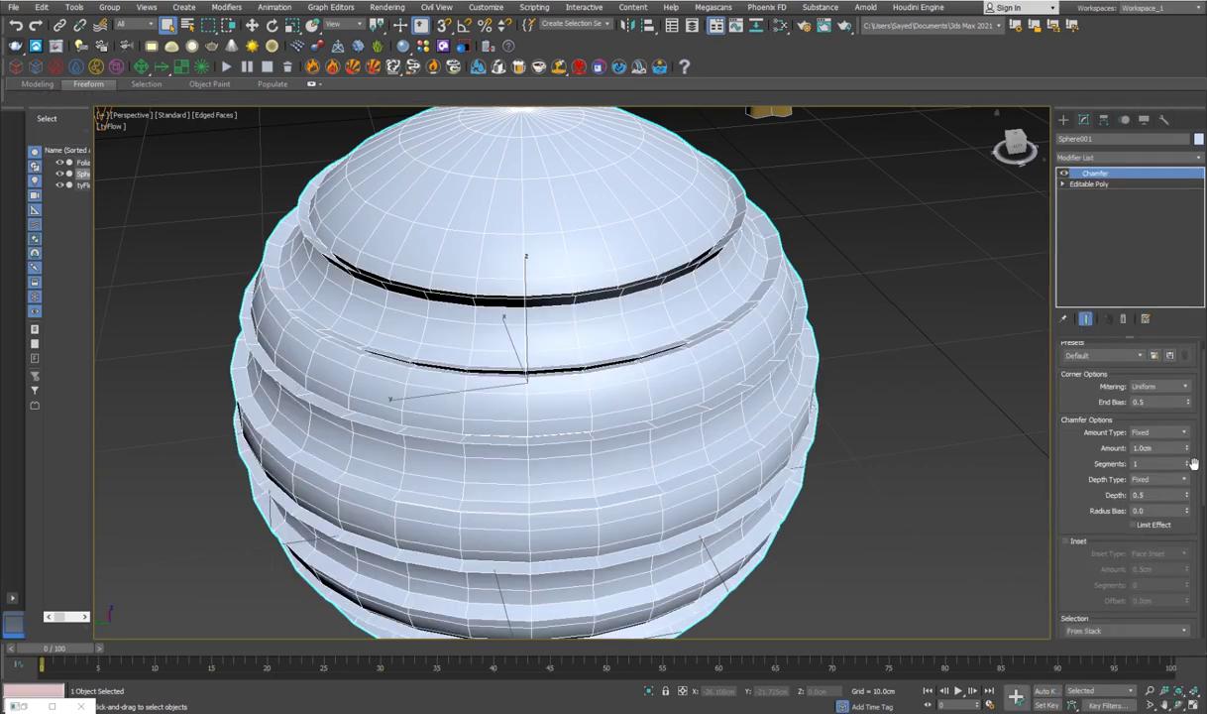
pyautogui.moveTo(1190, 451); pyautogui.dragTo(1196, 503)
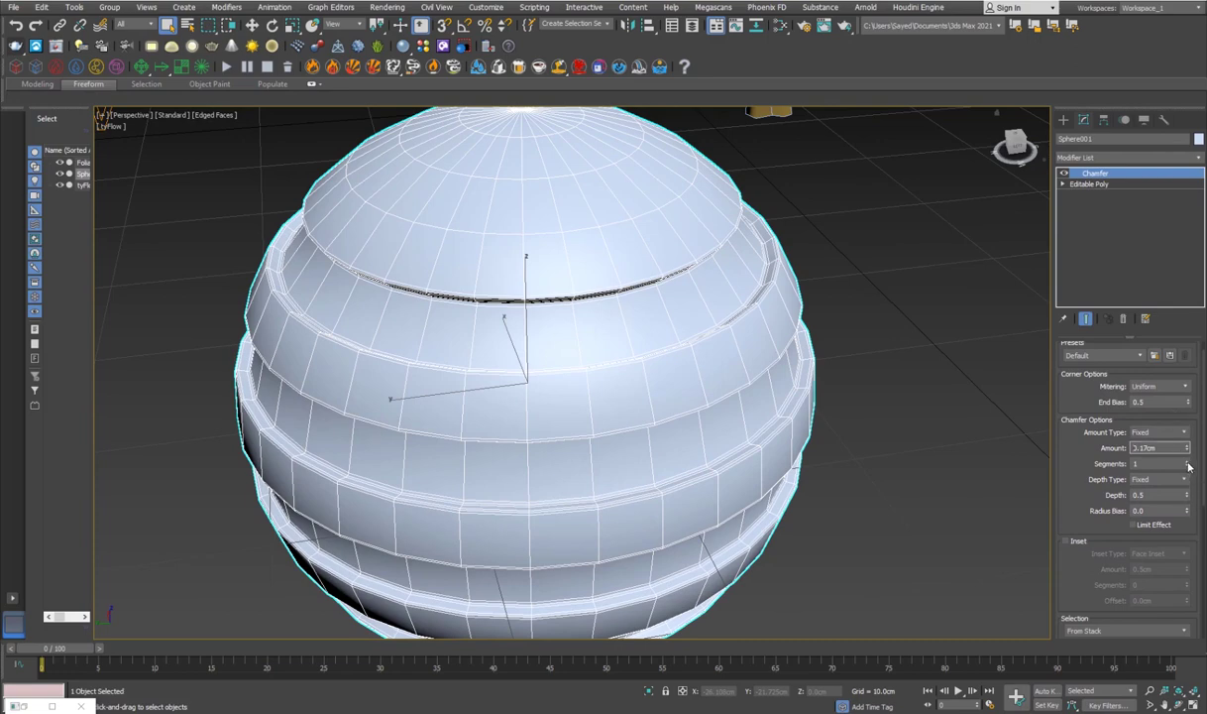
pyautogui.click(981, 475)
pyautogui.press('F4')
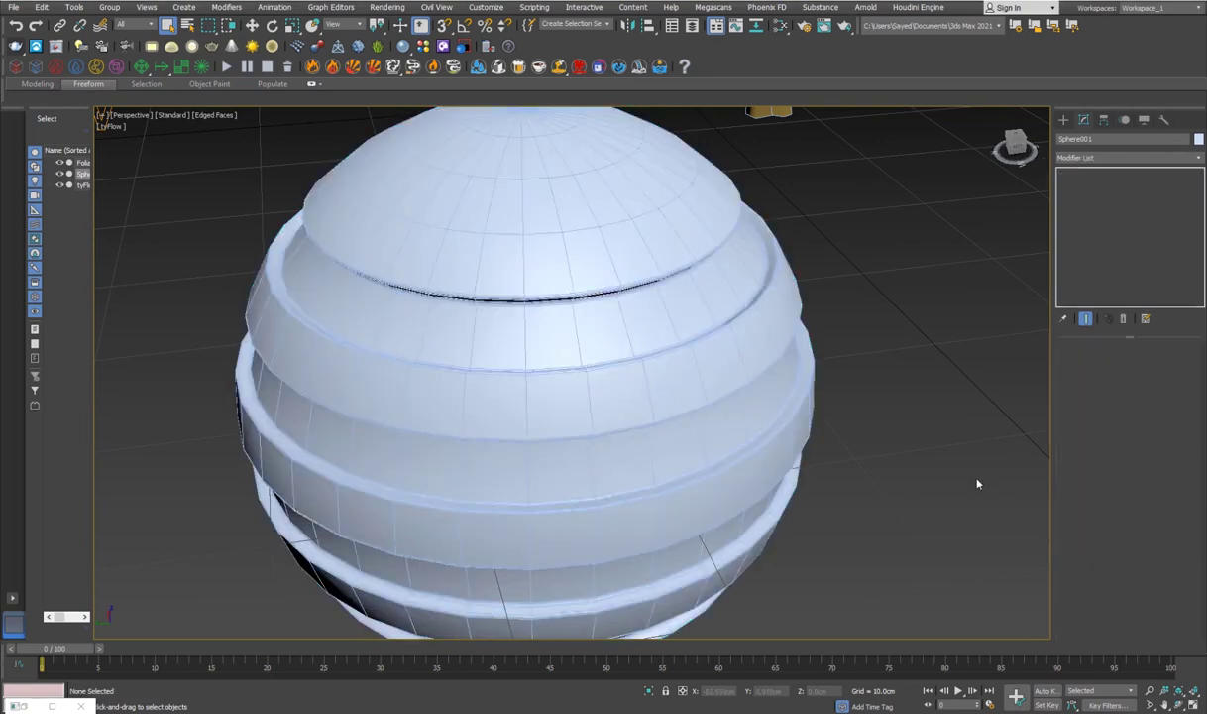
# Step: Inspect the chamfered sphere from several angles and delete it from the scene
pyautogui.scroll(-4, 708, 411)
pyautogui.click(661, 382)
pyautogui.keyDown('alt'); pyautogui.moveTo(614, 371); pyautogui.dragTo(499, 391, button='middle'); pyautogui.keyUp('alt')
pyautogui.scroll(1, 661, 383)
pyautogui.scroll(-3, 500, 392)
pyautogui.press('w')
pyautogui.keyDown('alt'); pyautogui.moveTo(579, 367); pyautogui.dragTo(515, 380, button='middle'); pyautogui.keyUp('alt')
pyautogui.press('Delete')
pyautogui.scroll(-3, 516, 380)
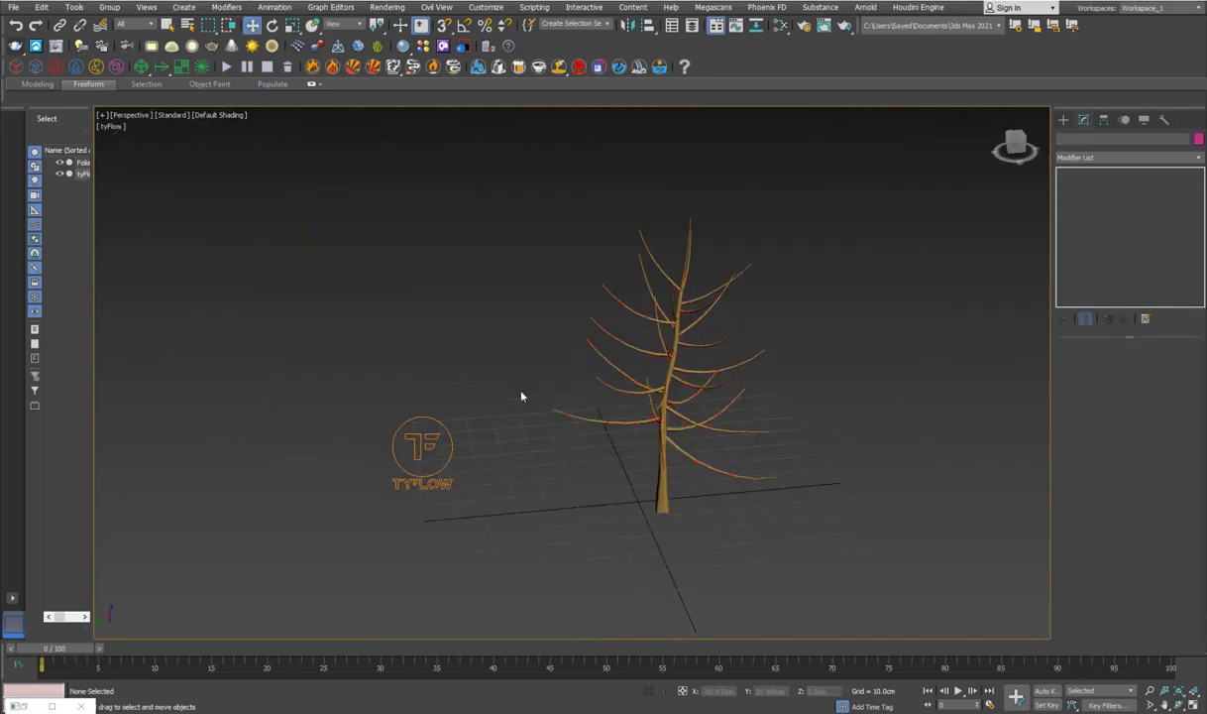
# Step: Select the tyFlow object and restore its editor as a floating window over the viewport
pyautogui.keyDown('alt'); pyautogui.moveTo(449, 534); pyautogui.dragTo(311, 458, button='middle'); pyautogui.keyUp('alt')
pyautogui.click(310, 458)
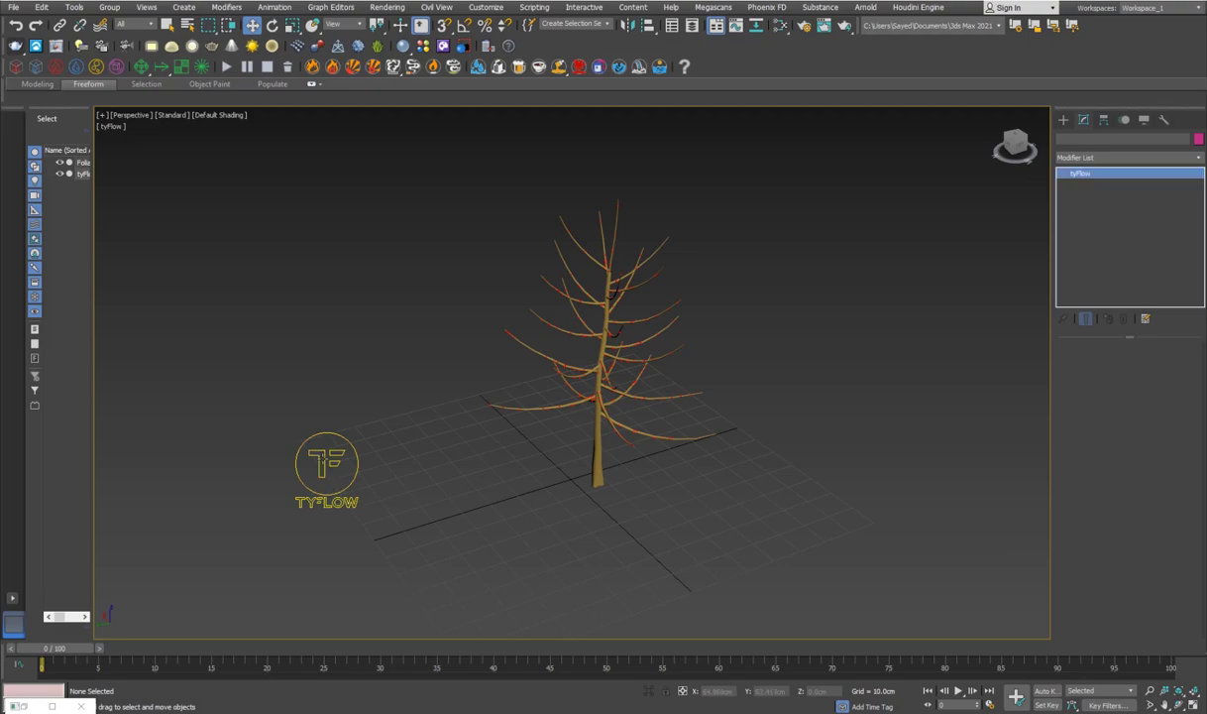
pyautogui.click(52, 705)
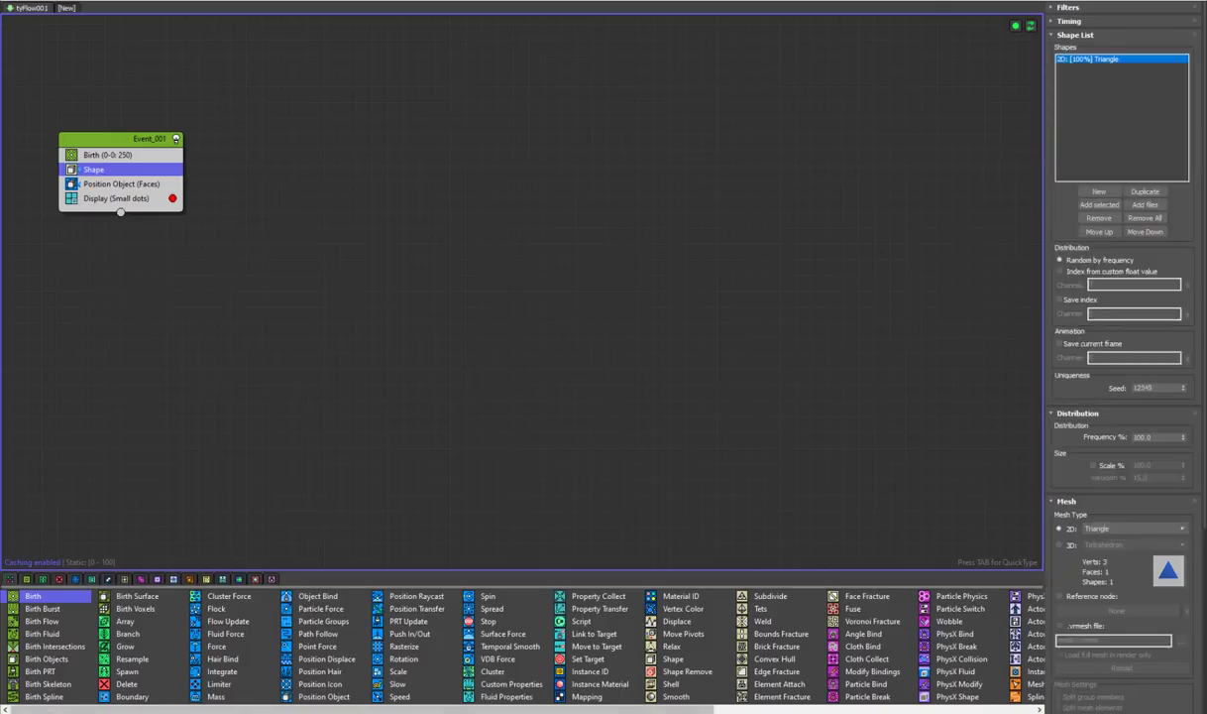
pyautogui.moveTo(694, 2); pyautogui.dragTo(789, 148)
pyautogui.keyDown('alt'); pyautogui.moveTo(355, 398); pyautogui.dragTo(523, 374, button='middle'); pyautogui.keyUp('alt')
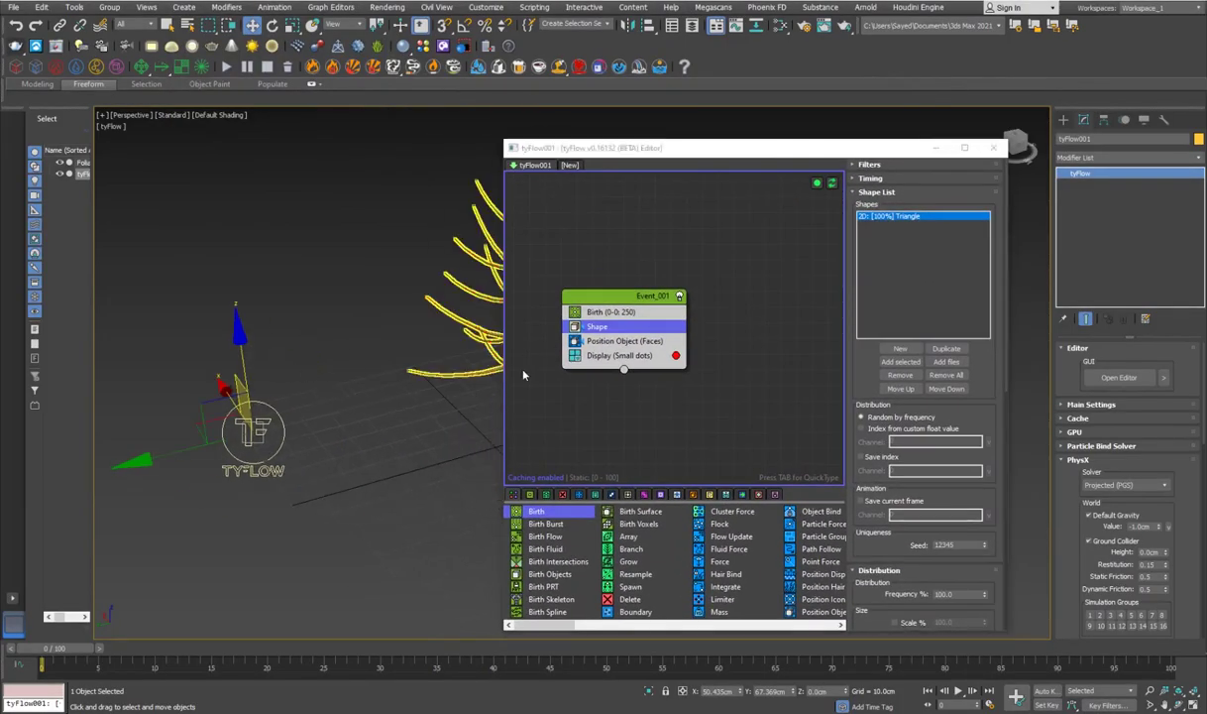
# Step: Move the Shape operator below Position Object and set its mesh type to 3D Geosphere (MidRes)
pyautogui.moveTo(614, 334)
pyautogui.mouseDown()
pyautogui.moveTo(636, 356)
pyautogui.moveTo(624, 347)
pyautogui.mouseUp()
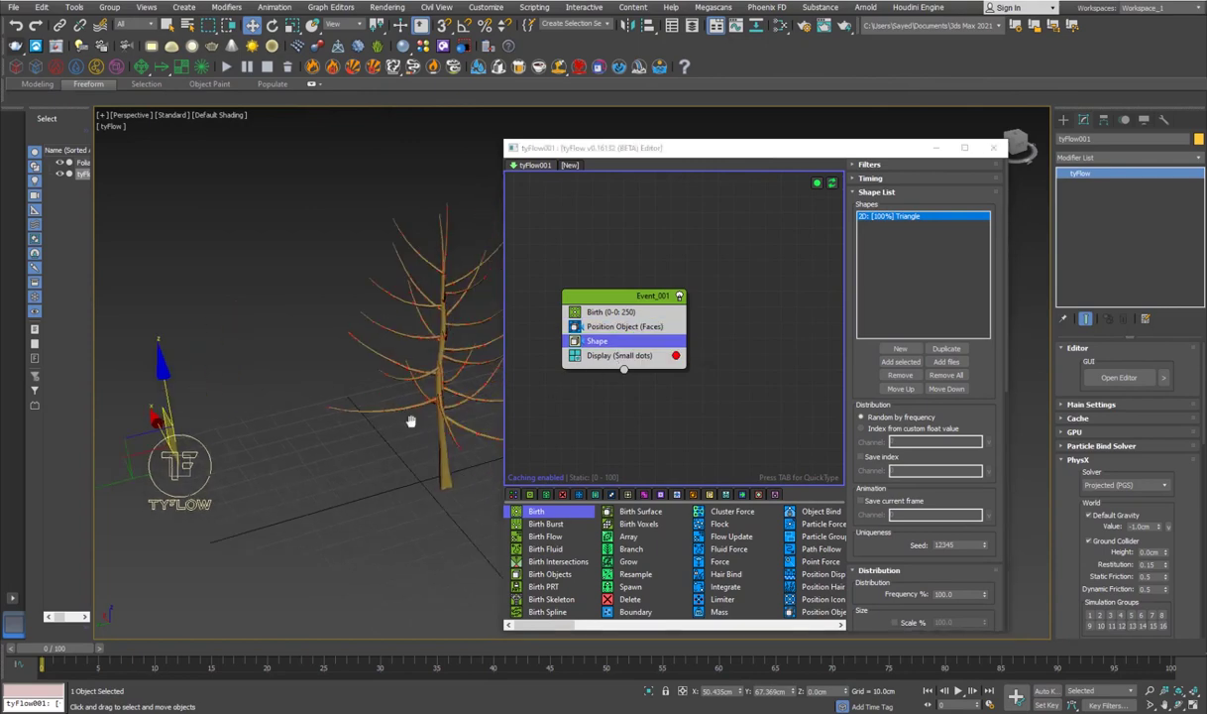
pyautogui.moveTo(375, 406); pyautogui.dragTo(375, 421, button='middle')
pyautogui.scroll(-5, 906, 573)
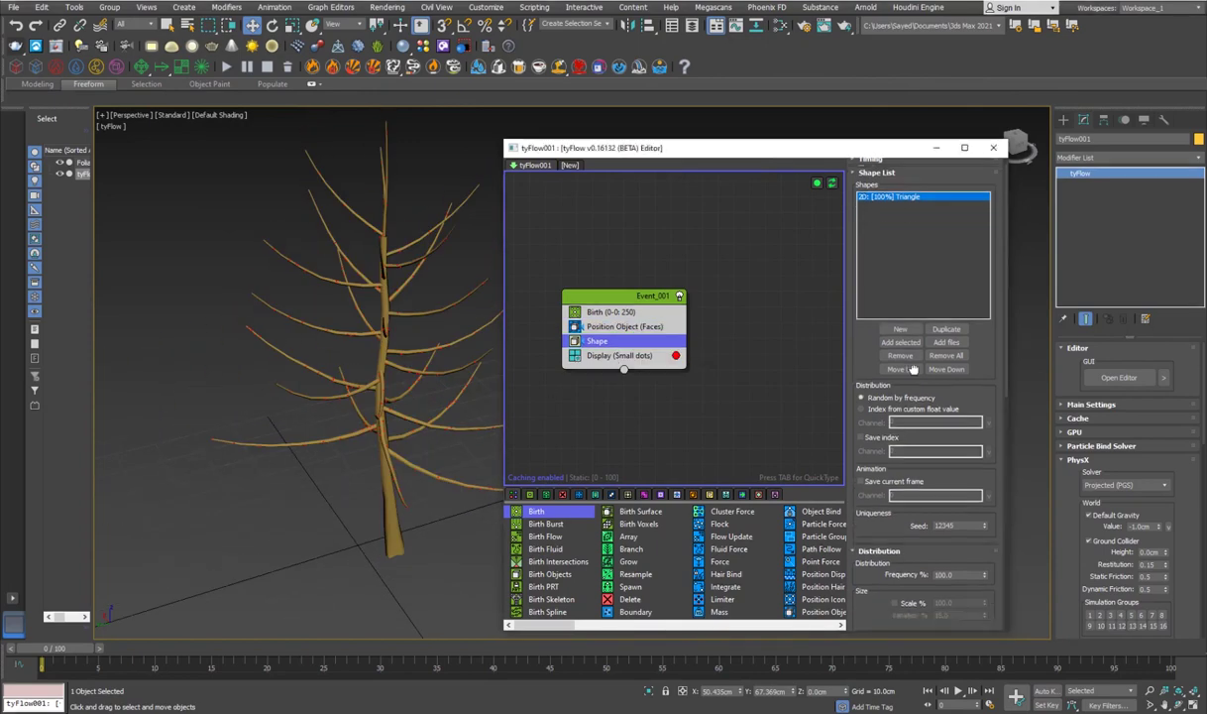
pyautogui.click(872, 499)
pyautogui.click(932, 498)
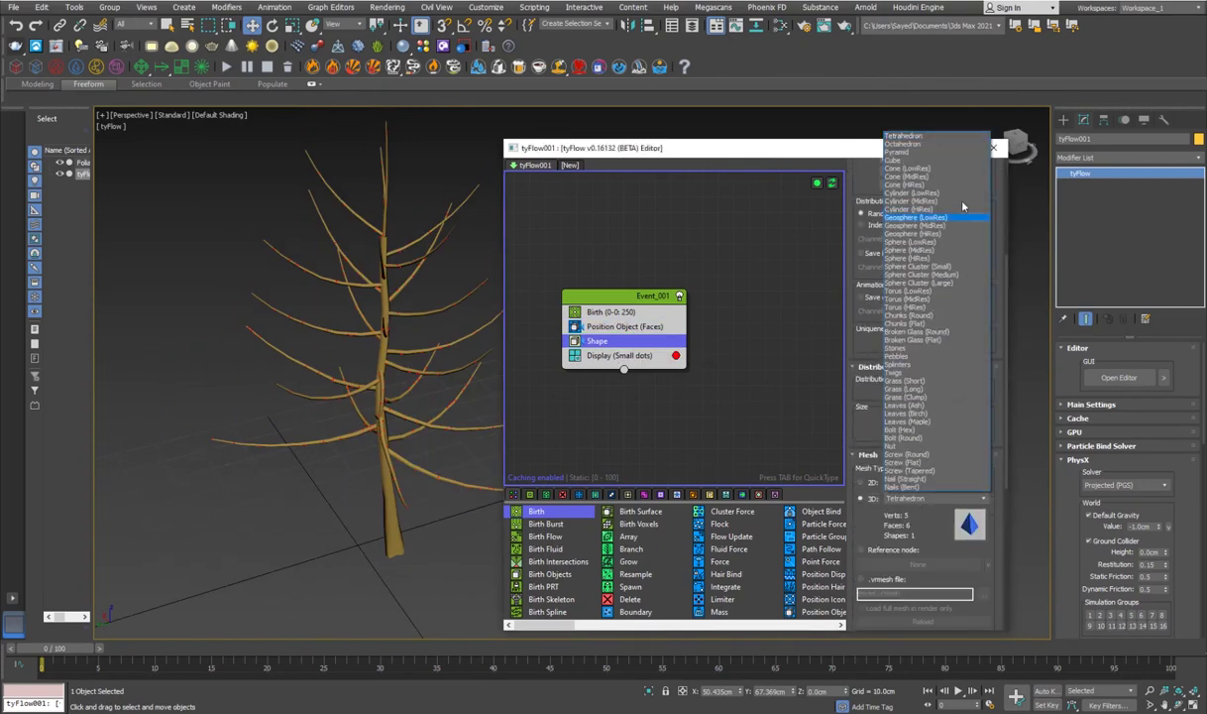
pyautogui.click(934, 226)
# Step: Set the Display operator's type to Geometry and deselect the tyFlow object
pyautogui.click(606, 355)
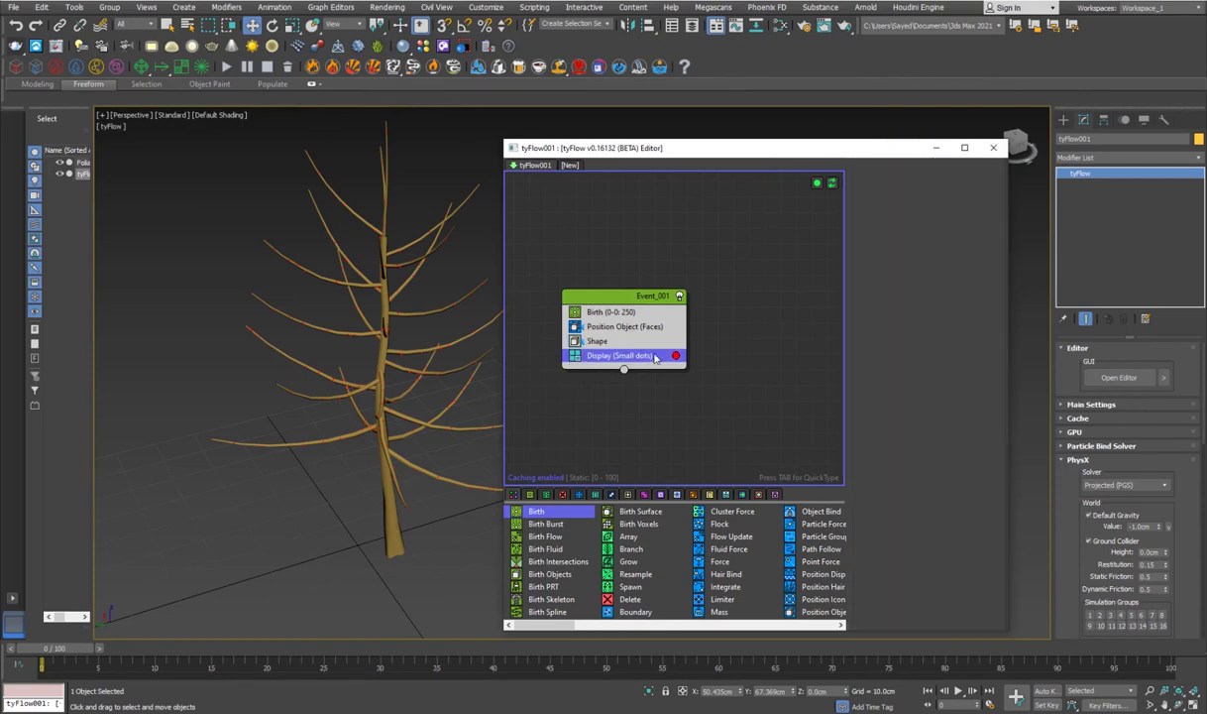
pyautogui.click(922, 190)
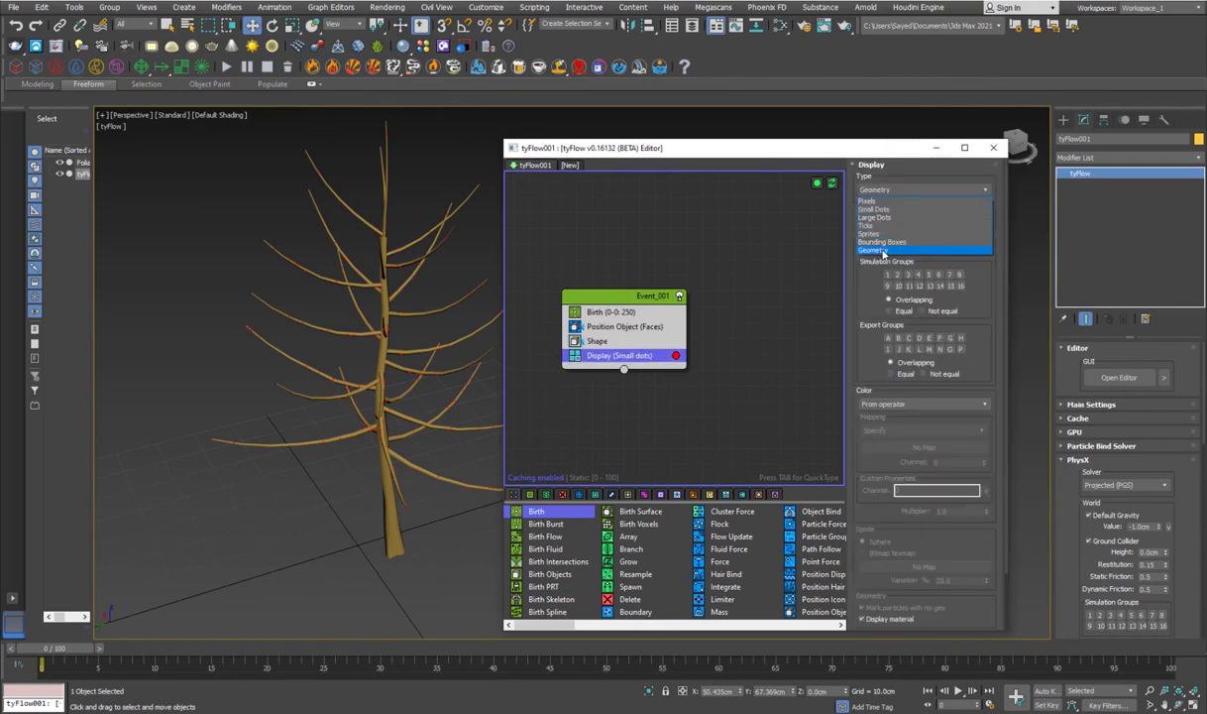
pyautogui.click(881, 250)
pyautogui.click(299, 550)
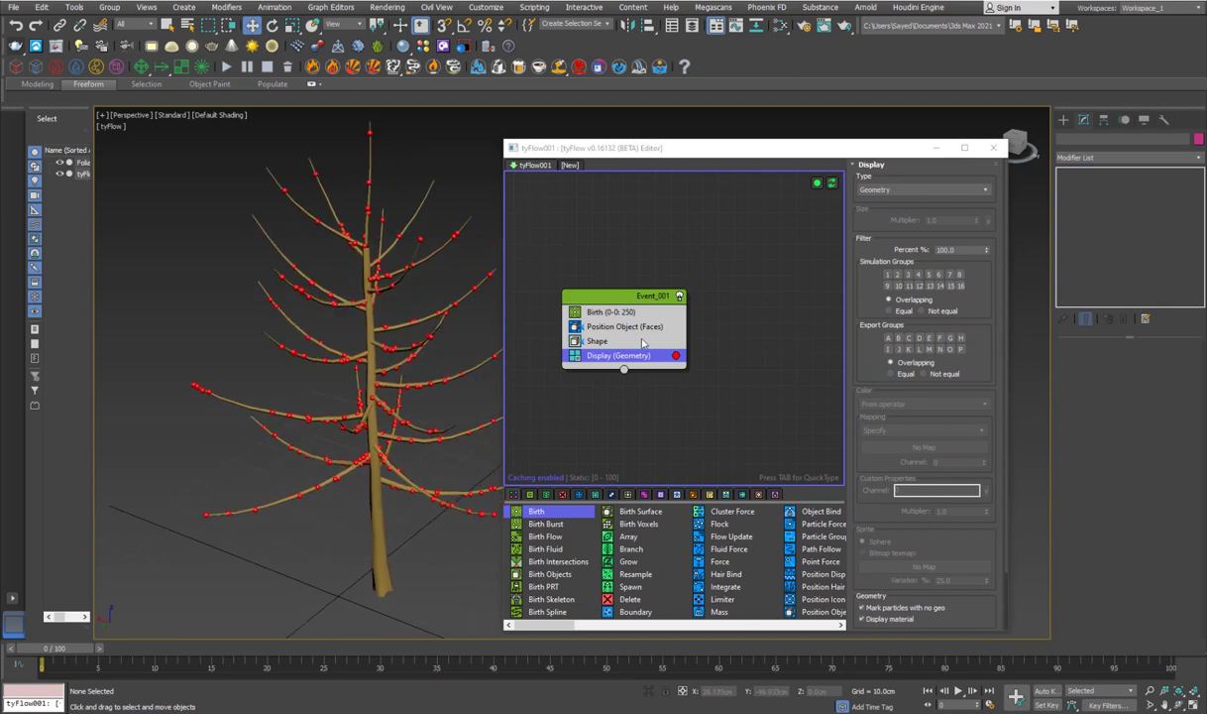
# Step: Add a Scale operator to Event_001, set its scale value to 10% on all axes and place it below Shape
pyautogui.click(642, 341)
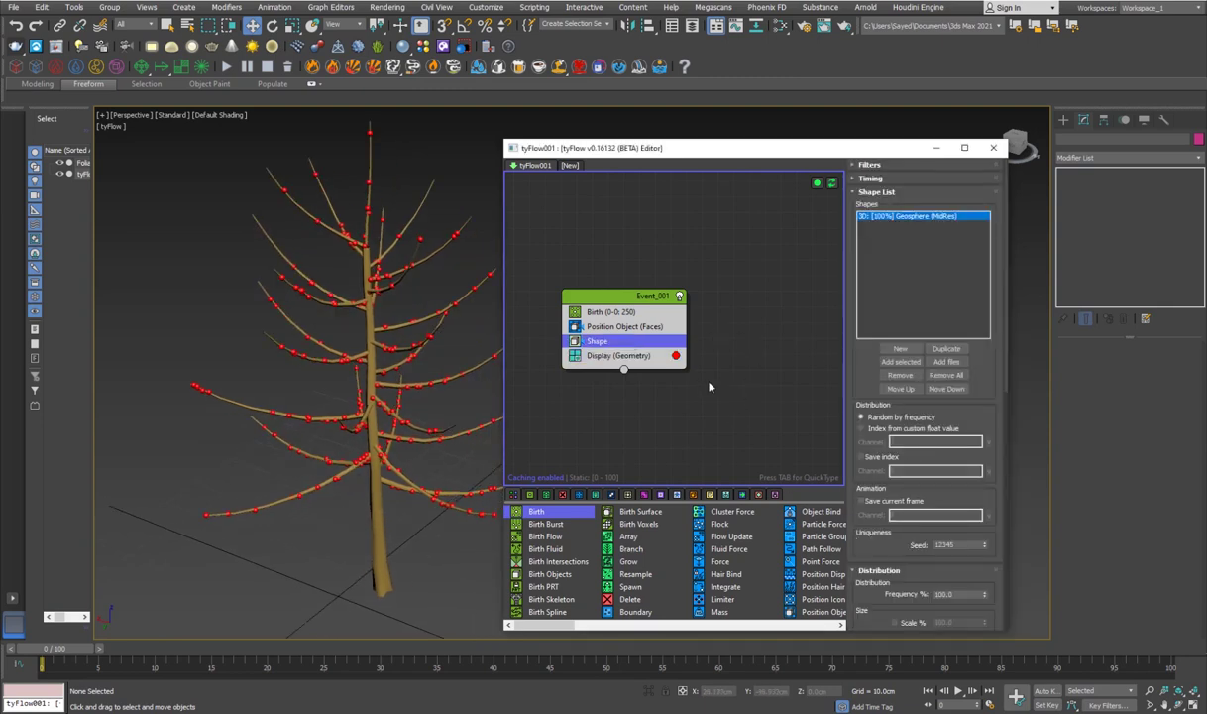
pyautogui.press('Tab')
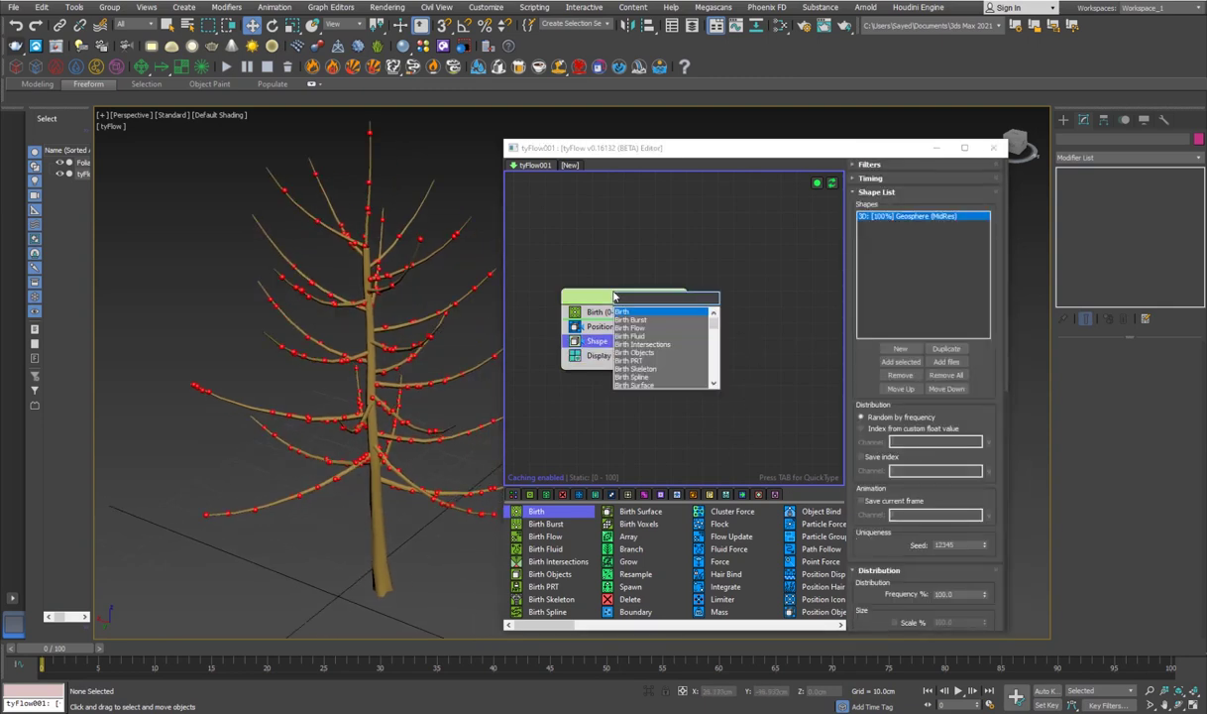
pyautogui.write('scale')
pyautogui.press('Return')
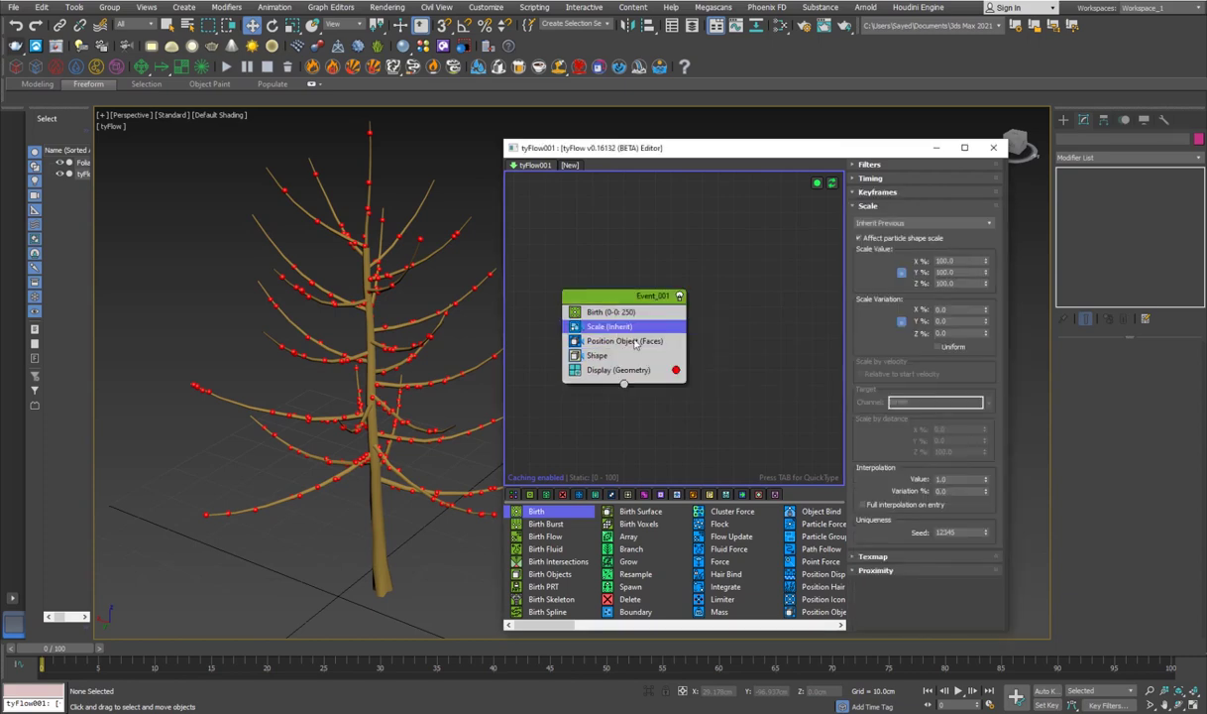
pyautogui.write('10')
pyautogui.press('Return')
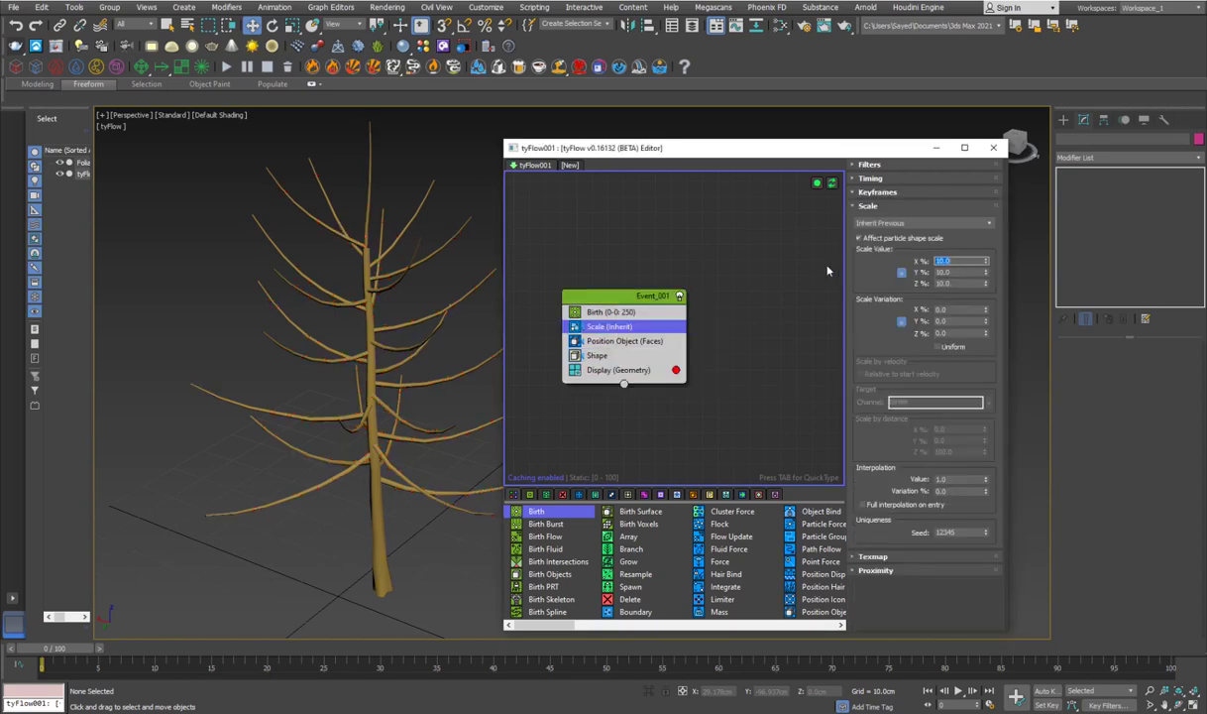
pyautogui.moveTo(614, 329); pyautogui.dragTo(593, 387)
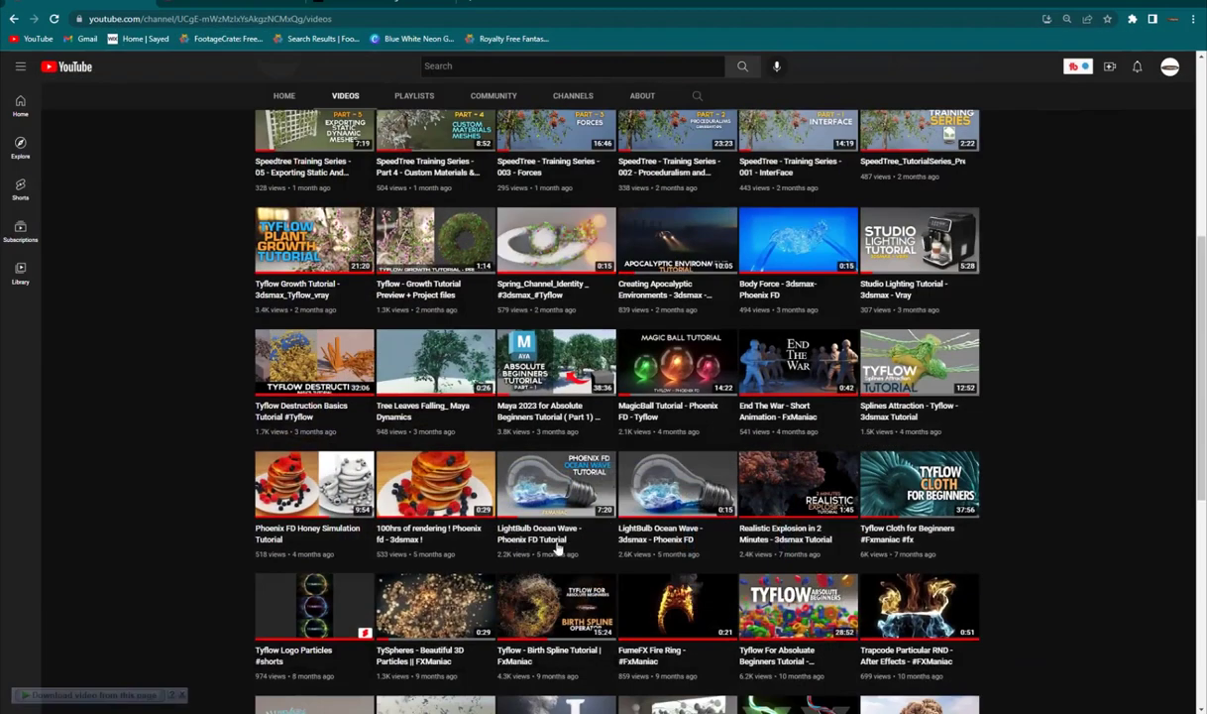
pyautogui.scroll(-4, 451, 518)
pyautogui.scroll(2, 451, 518)
pyautogui.scroll(2, 451, 518)
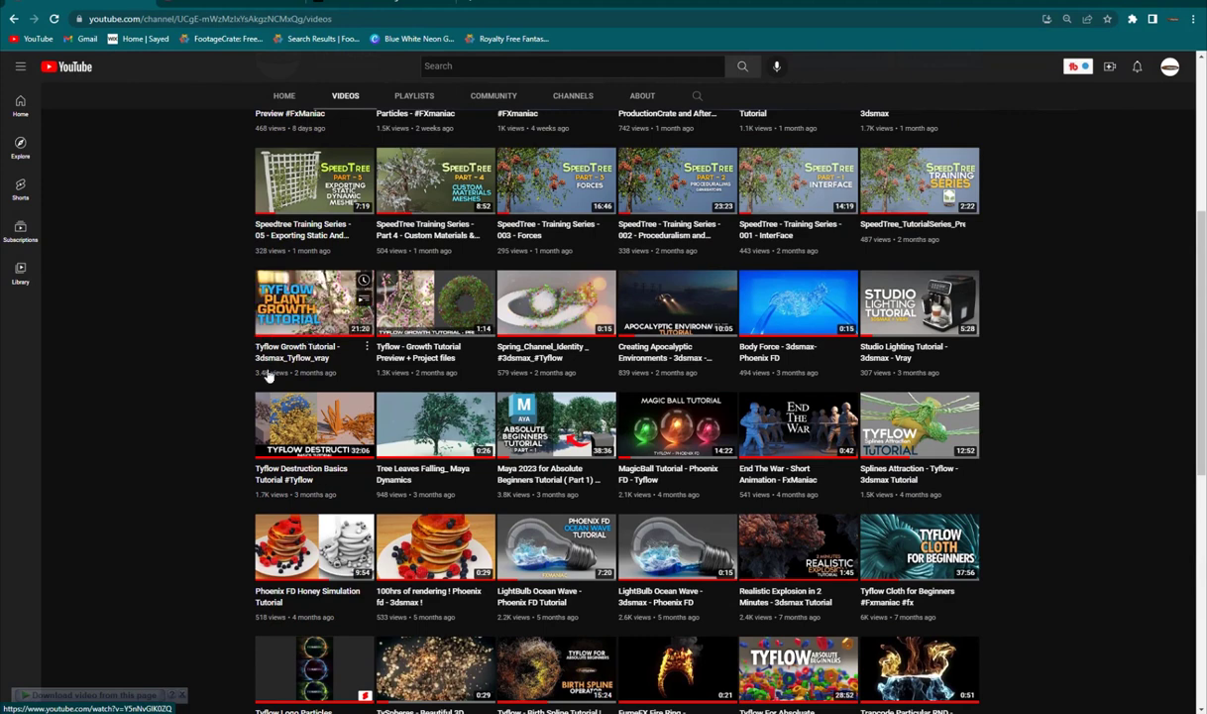
pyautogui.moveTo(320, 425)
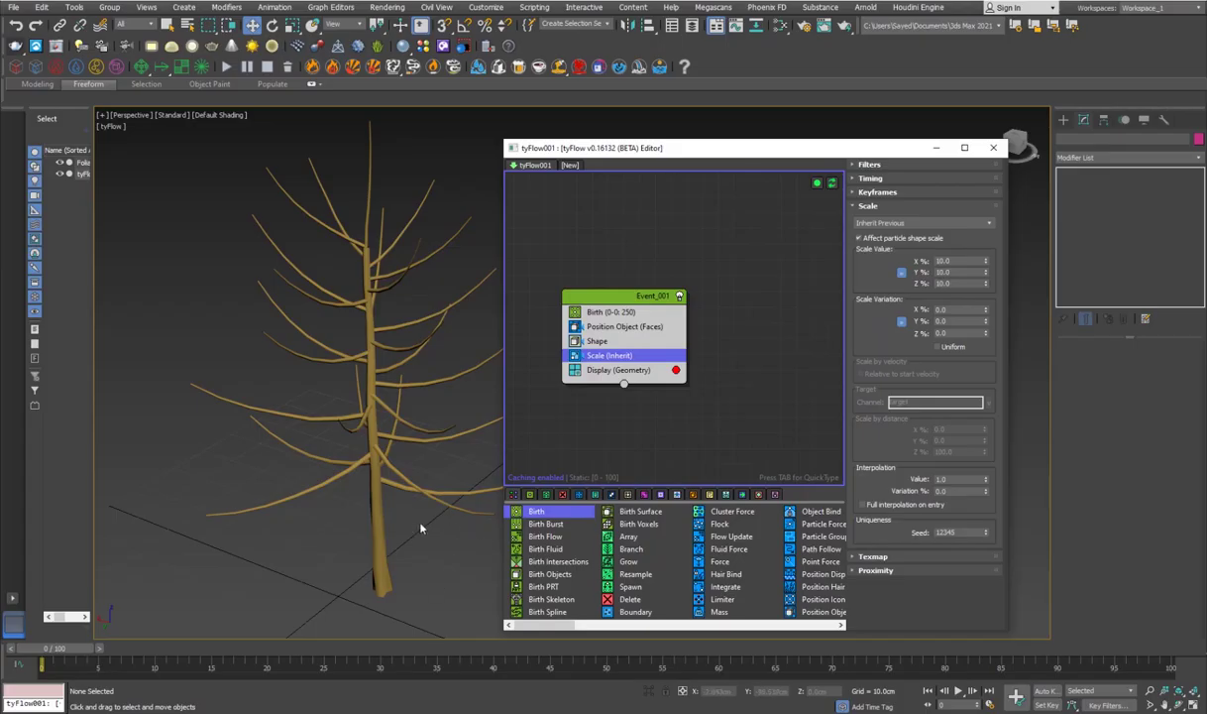
# Step: Minimize the tyFlow editor and create a sphere about 13 cm in diameter at the base of the tree trunk
pyautogui.keyDown('alt'); pyautogui.moveTo(404, 541); pyautogui.dragTo(375, 494, button='middle'); pyautogui.keyUp('alt')
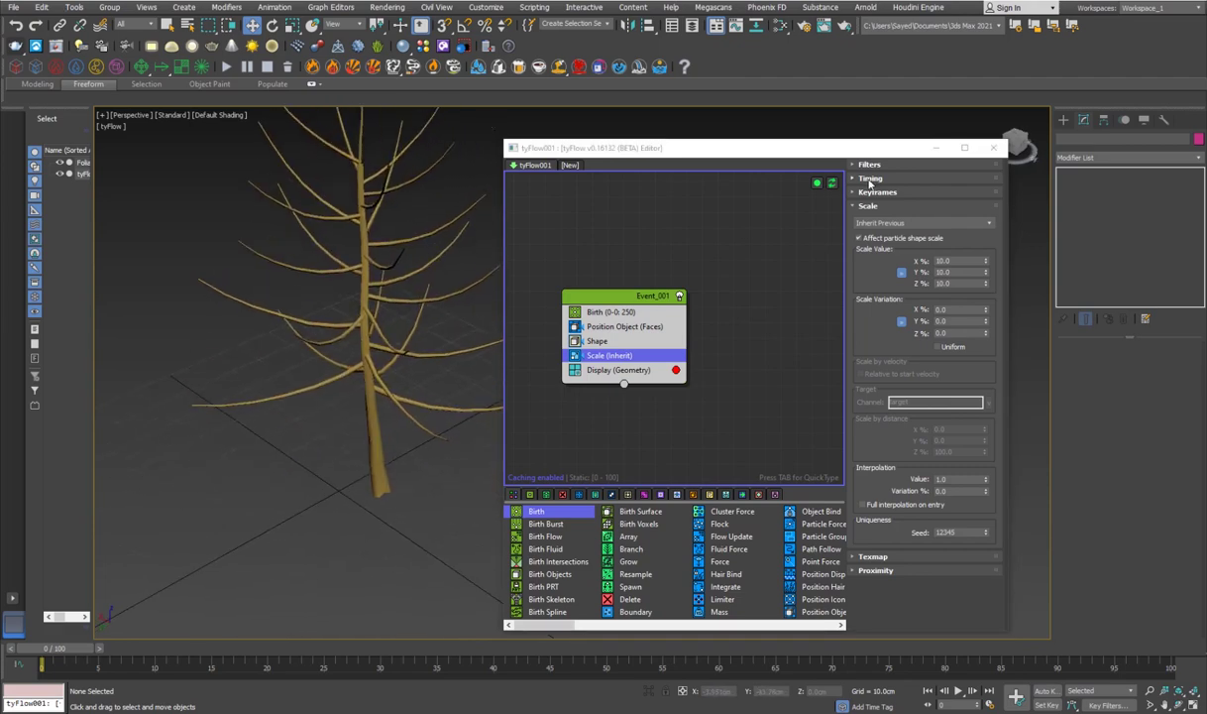
pyautogui.click(934, 151)
pyautogui.click(1064, 119)
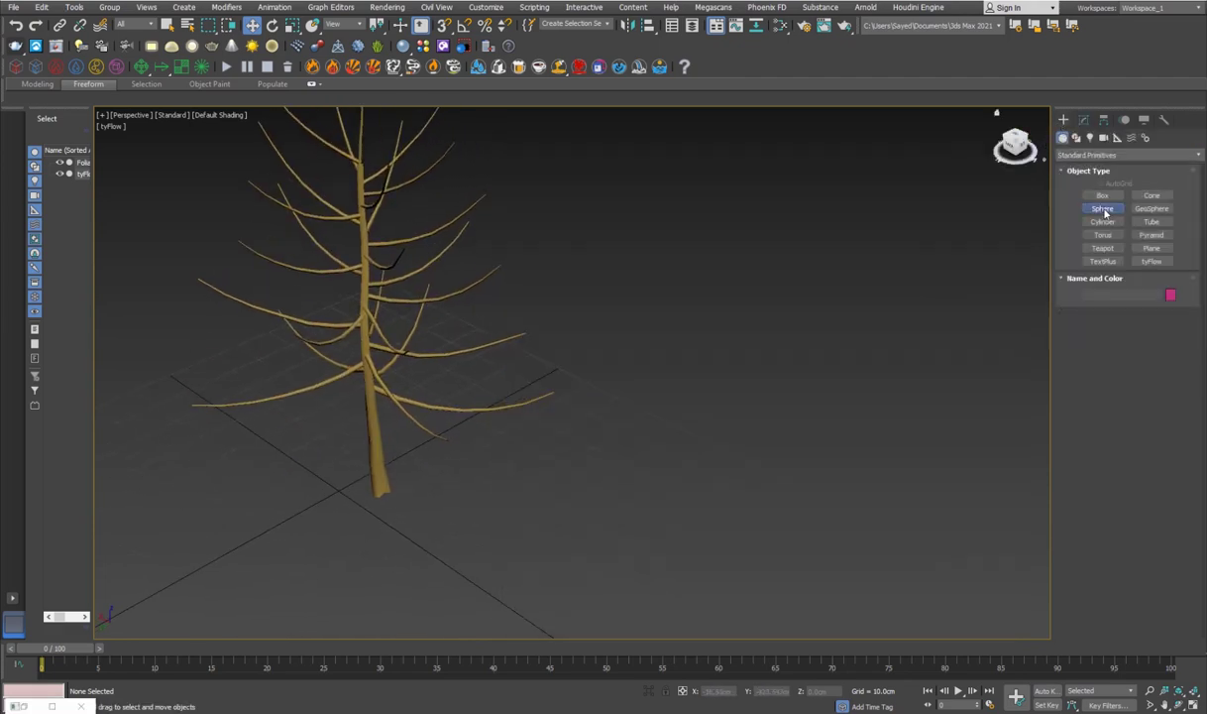
pyautogui.click(1104, 210)
pyautogui.moveTo(409, 447); pyautogui.dragTo(422, 454, button='middle')
pyautogui.moveTo(393, 498); pyautogui.dragTo(436, 508)
pyautogui.press('w')
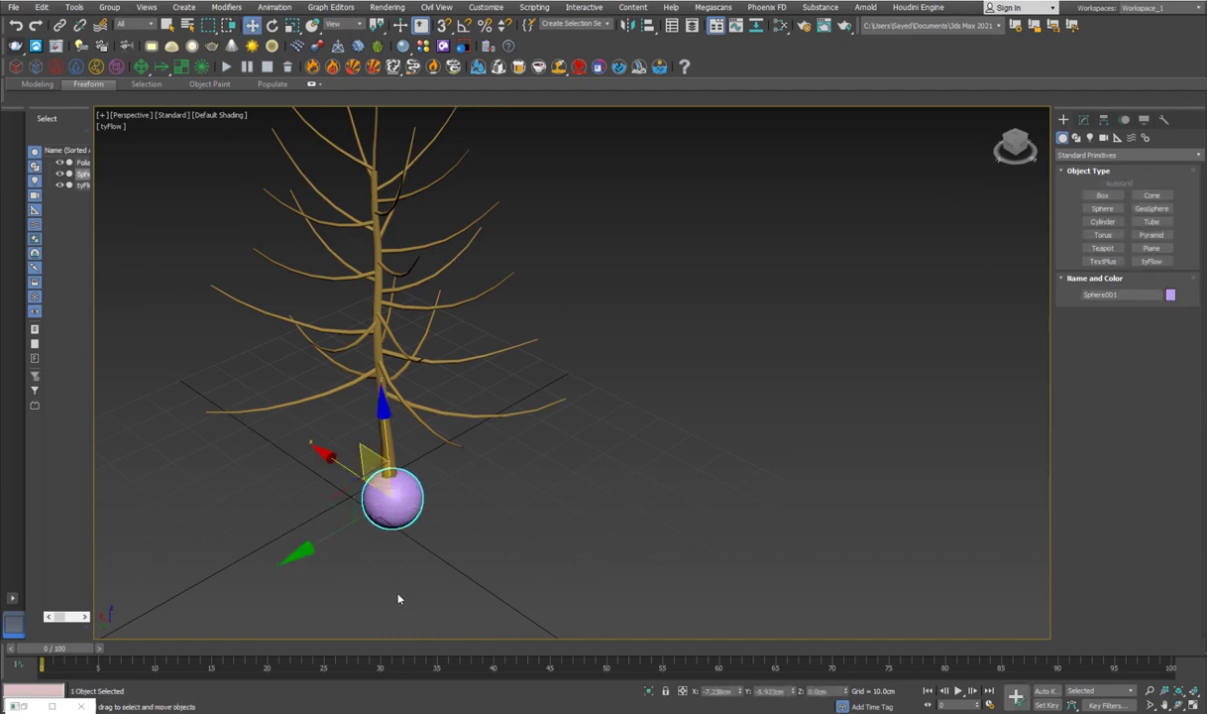
# Step: Animate the sphere with Auto Key by scaling it uniformly to about 2415% at frame 50, and scrub back through the growth
pyautogui.press('n')
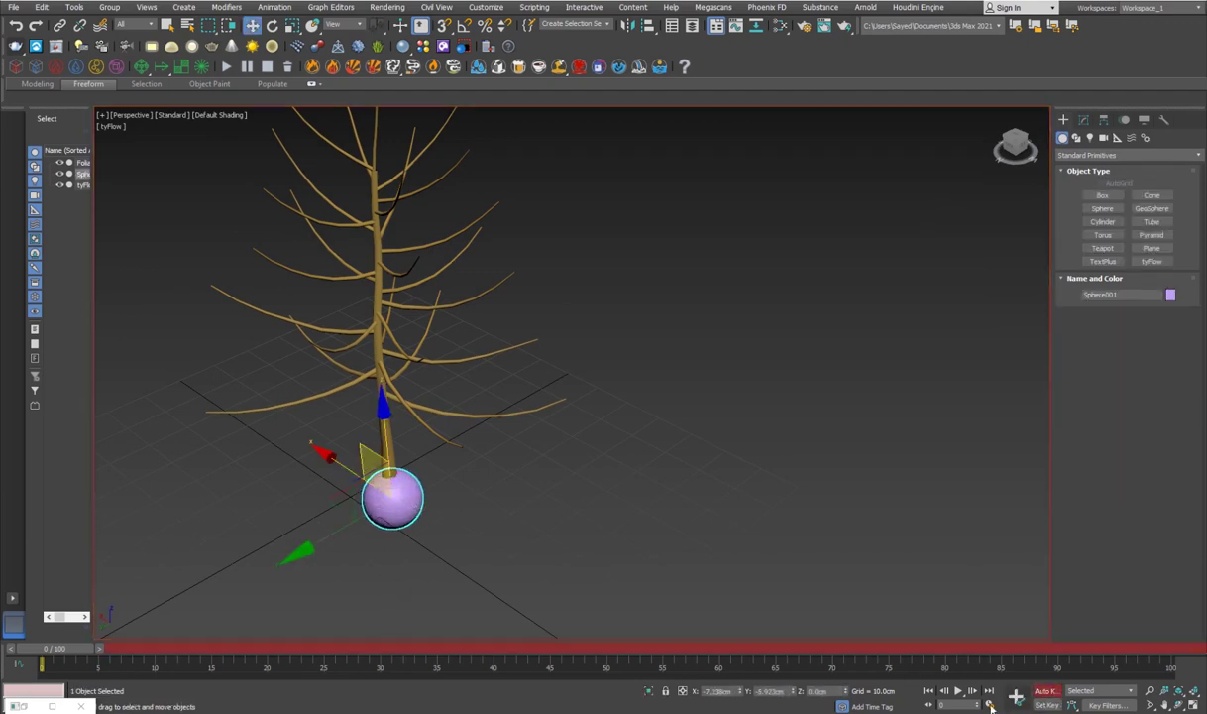
pyautogui.click(608, 652)
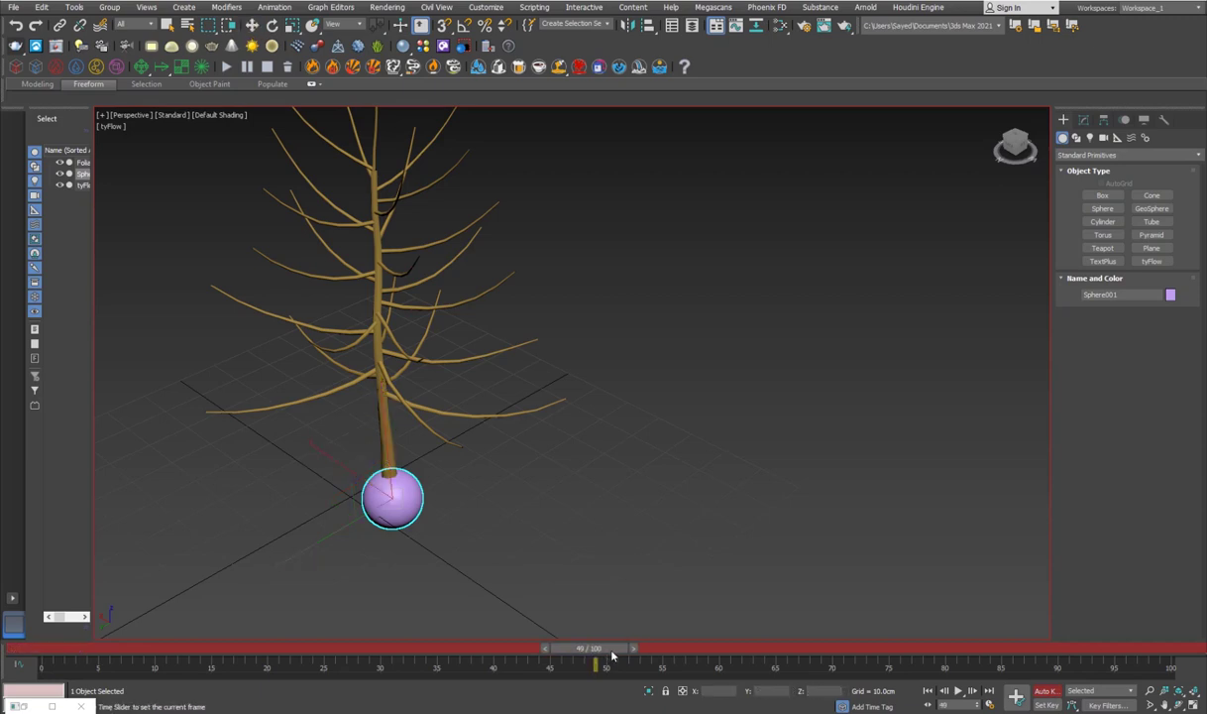
pyautogui.press('r')
pyautogui.moveTo(386, 505); pyautogui.dragTo(884, 437)
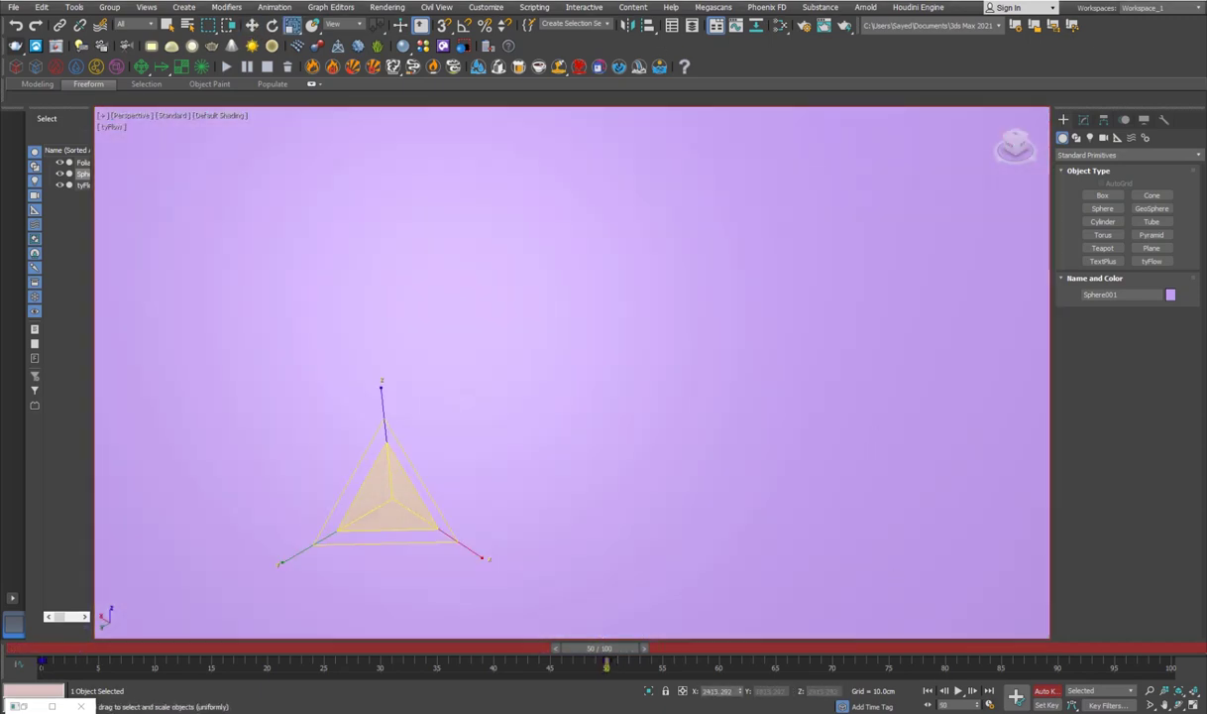
pyautogui.click(1045, 691)
pyautogui.moveTo(594, 650); pyautogui.dragTo(236, 656)
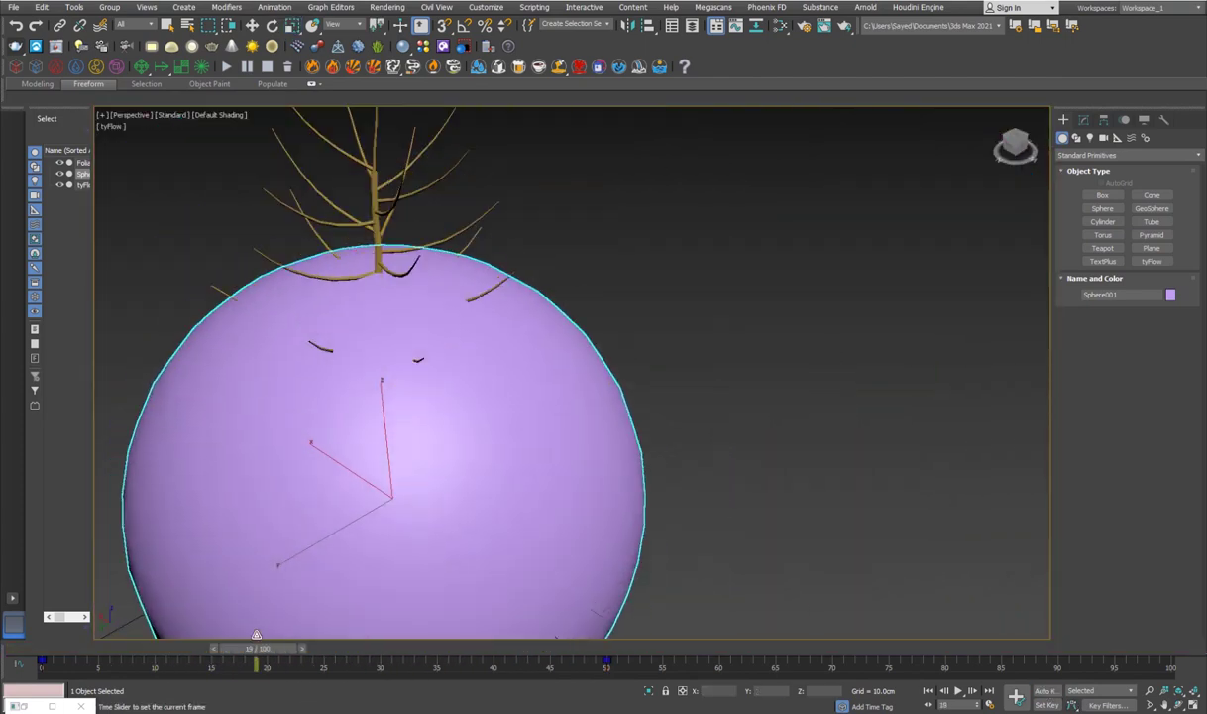
# Step: Set the sphere to display as a box, make it non-renderable and deselect it
pyautogui.press('w')
pyautogui.rightClick(505, 431)
pyautogui.click(521, 488)
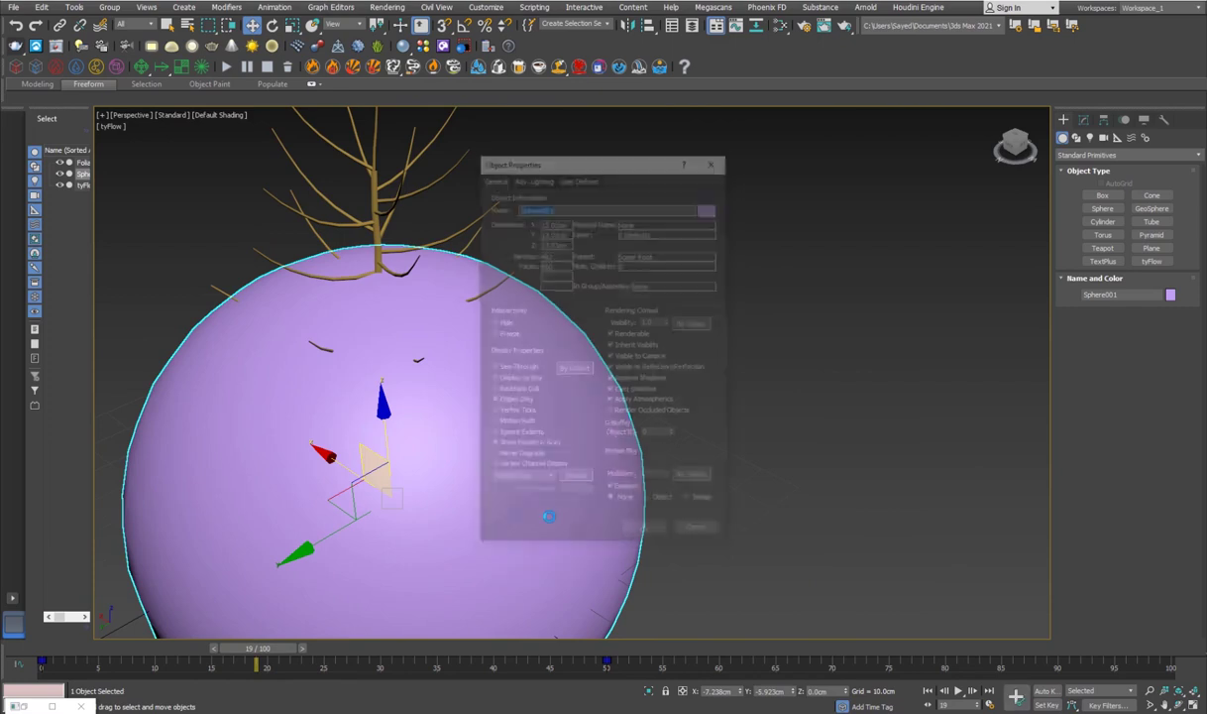
pyautogui.click(529, 383)
pyautogui.click(640, 334)
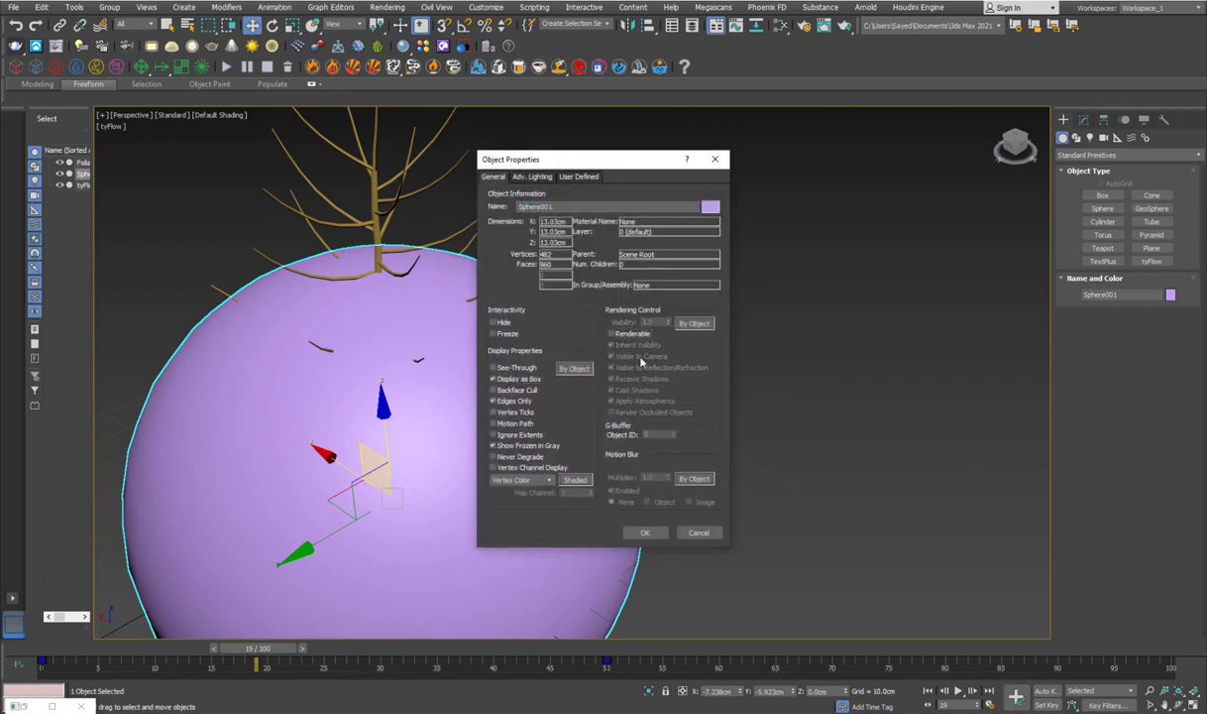
pyautogui.click(646, 532)
pyautogui.click(498, 607)
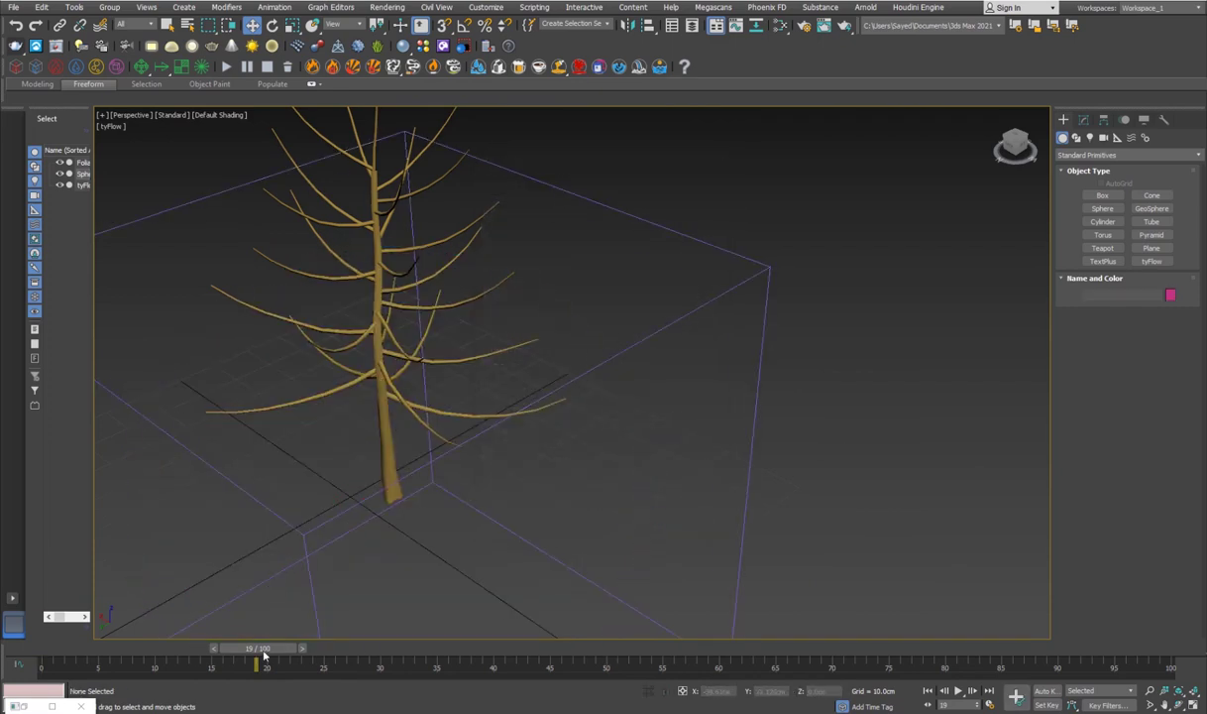
pyautogui.moveTo(264, 654); pyautogui.dragTo(236, 649)
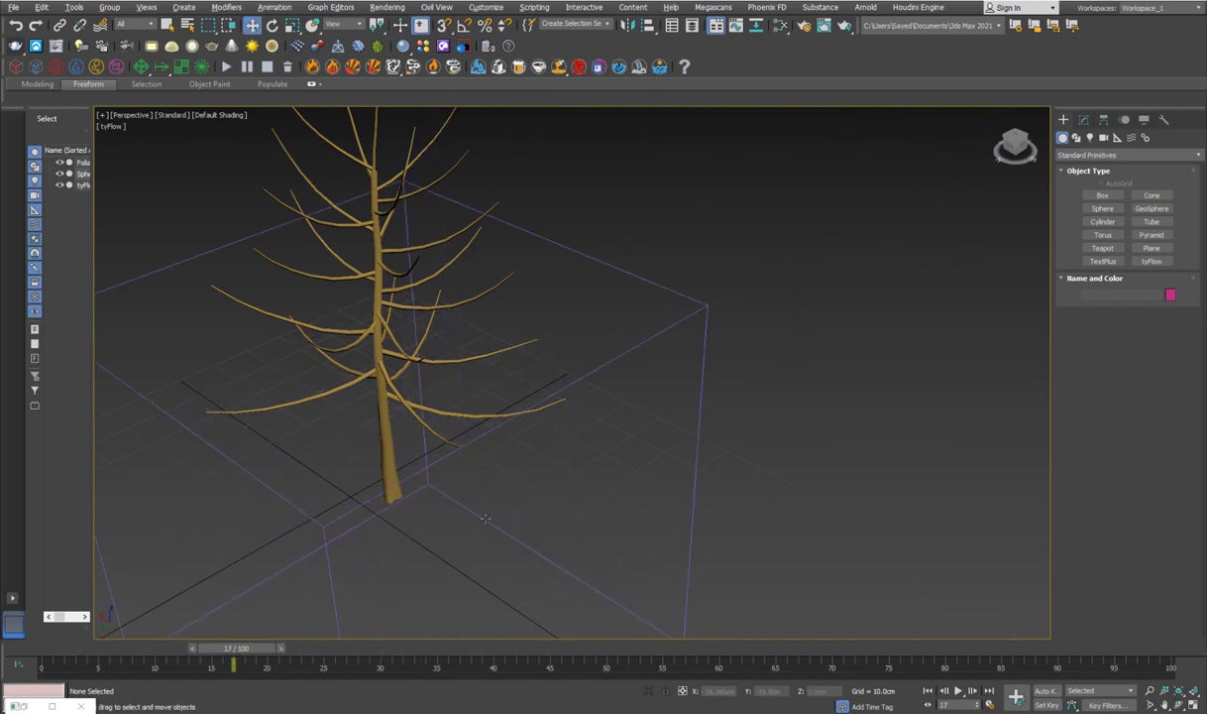
pyautogui.keyDown('alt'); pyautogui.moveTo(484, 517); pyautogui.dragTo(412, 545, button='middle'); pyautogui.keyUp('alt')
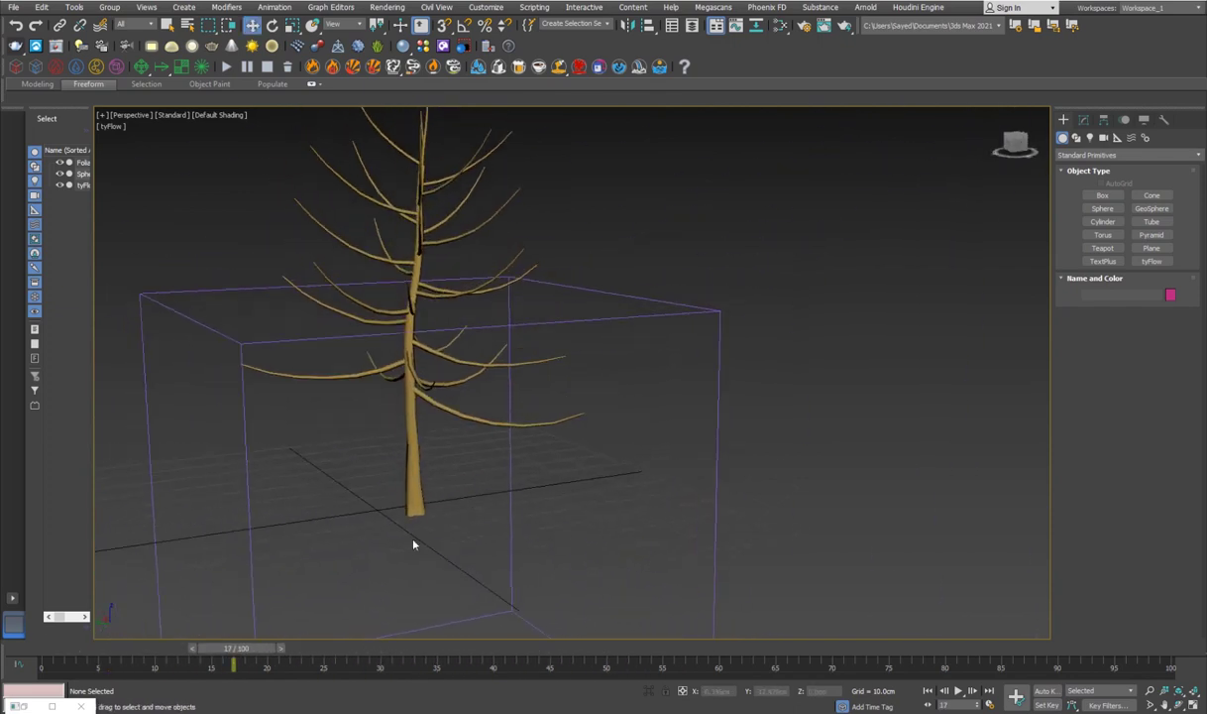
# Step: Restore the tyFlow editor, add a Surface Test operator to Event_001 and place it below Scale
pyautogui.click(51, 704)
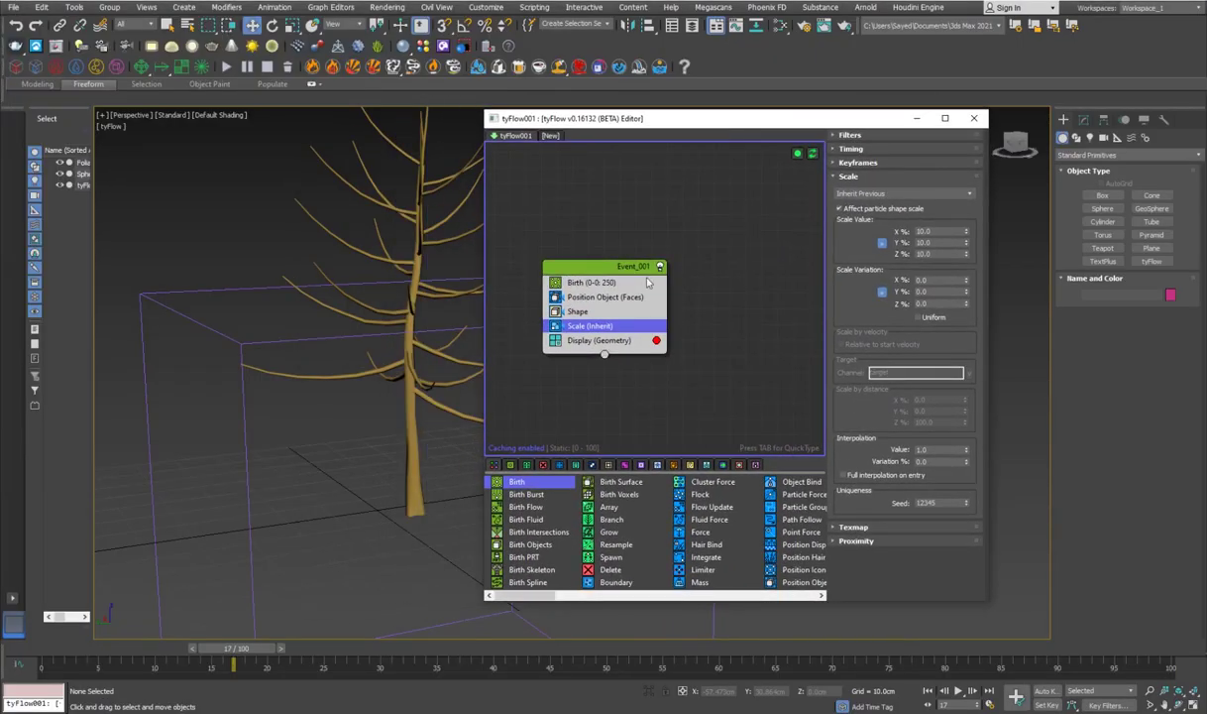
pyautogui.press('Tab')
pyautogui.write('sur')
pyautogui.press('Down')
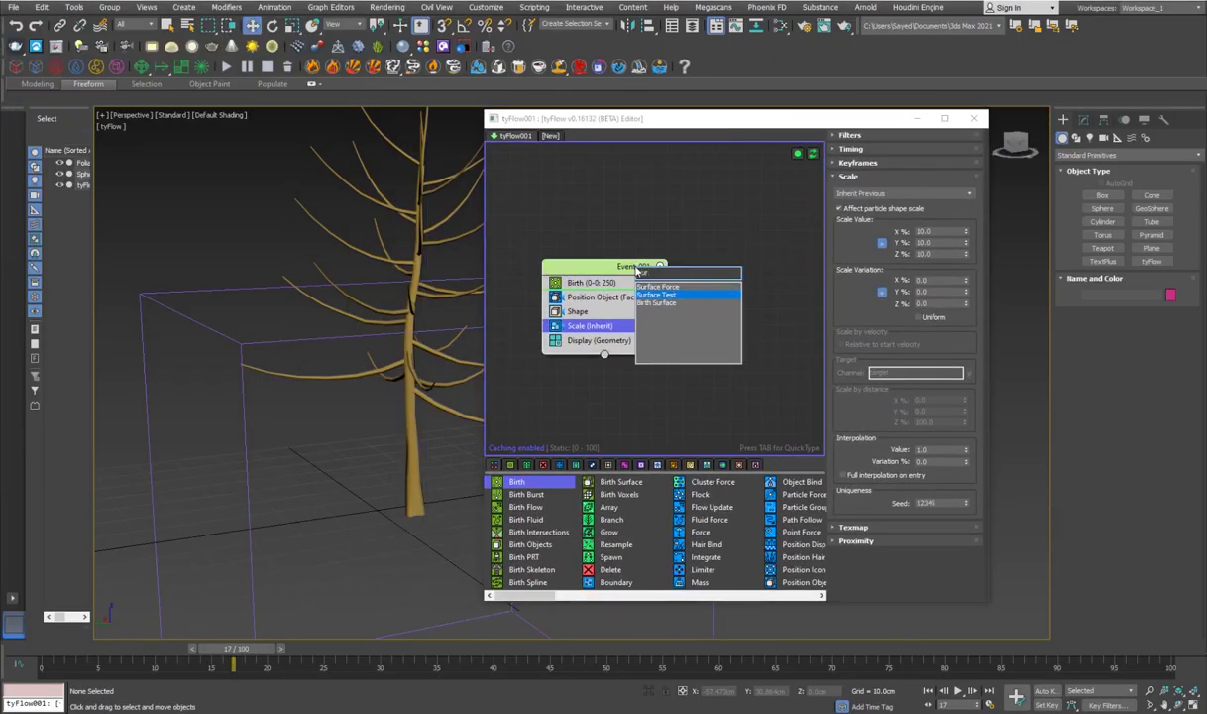
pyautogui.press('Return')
pyautogui.moveTo(587, 302); pyautogui.dragTo(600, 347)
# Step: Assign the animated sphere as the Surface Test object and set the test type to Volume (Inside)
pyautogui.click(868, 294)
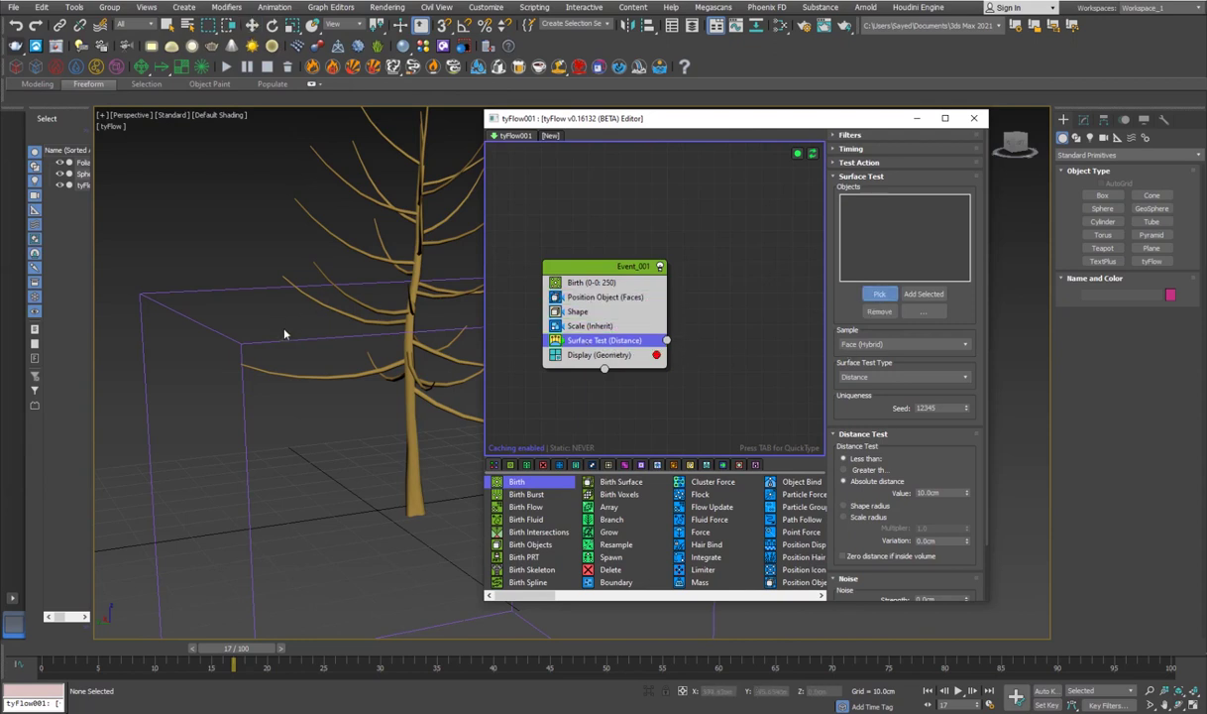
pyautogui.click(271, 322)
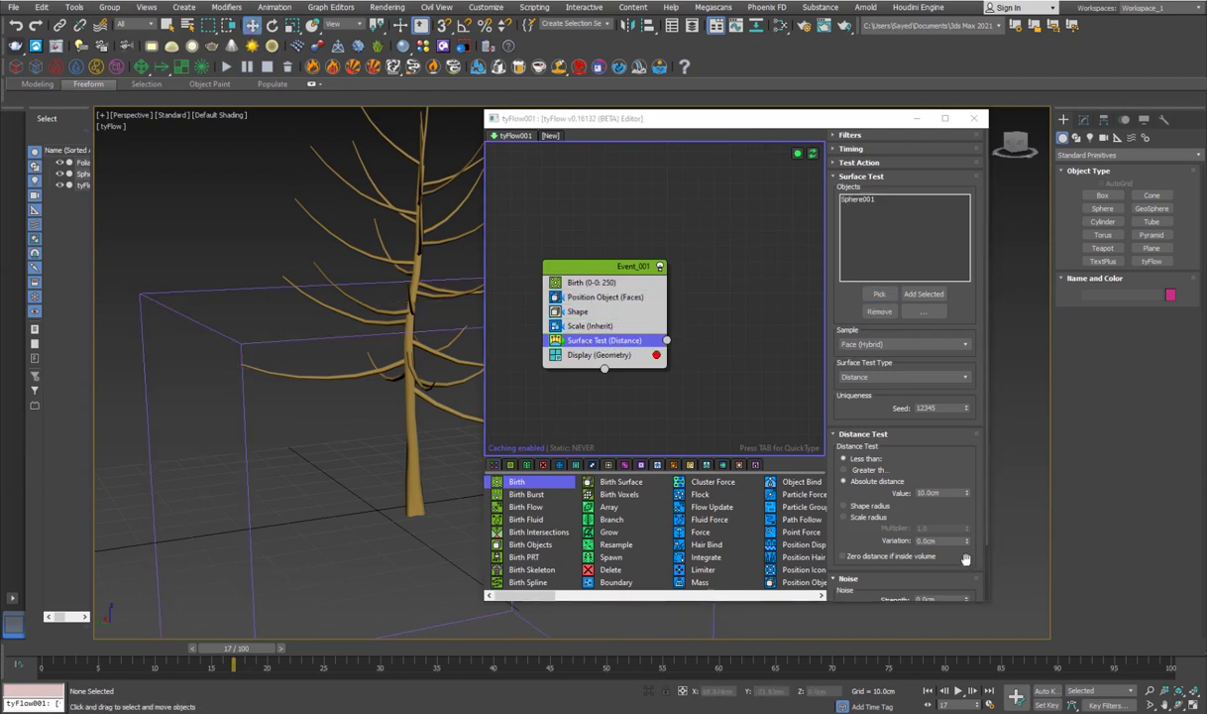
pyautogui.scroll(-1, 892, 346)
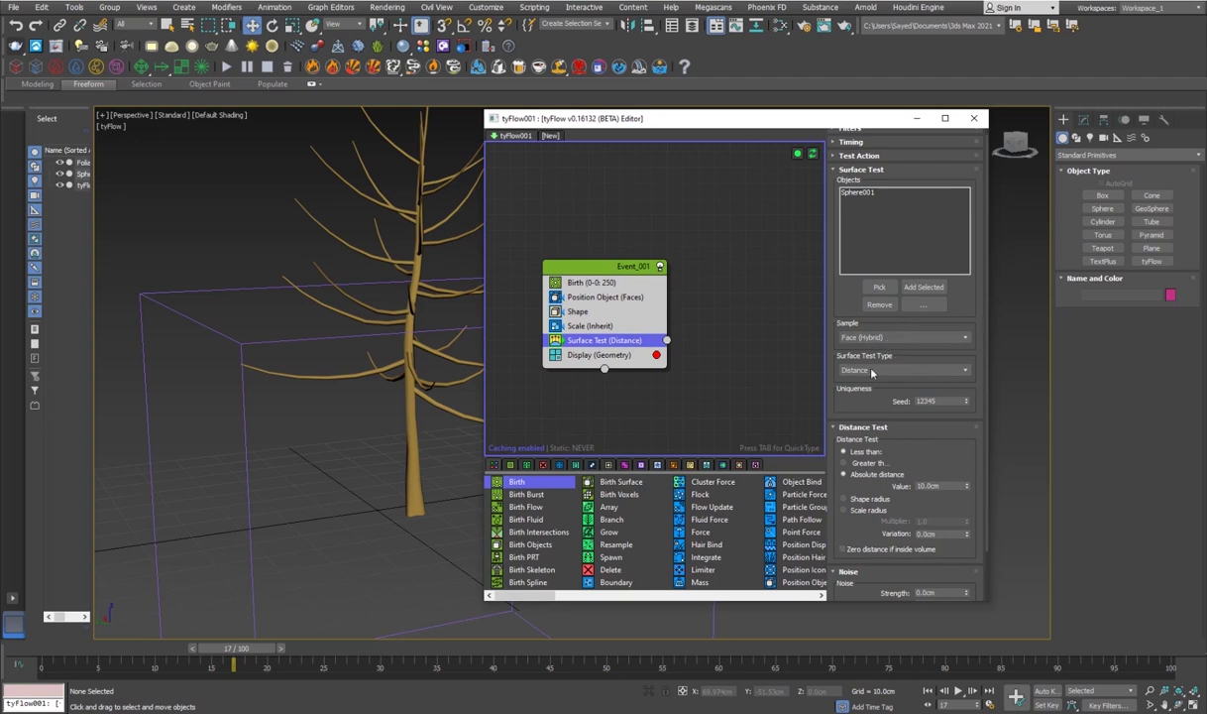
pyautogui.click(872, 371)
pyautogui.click(864, 480)
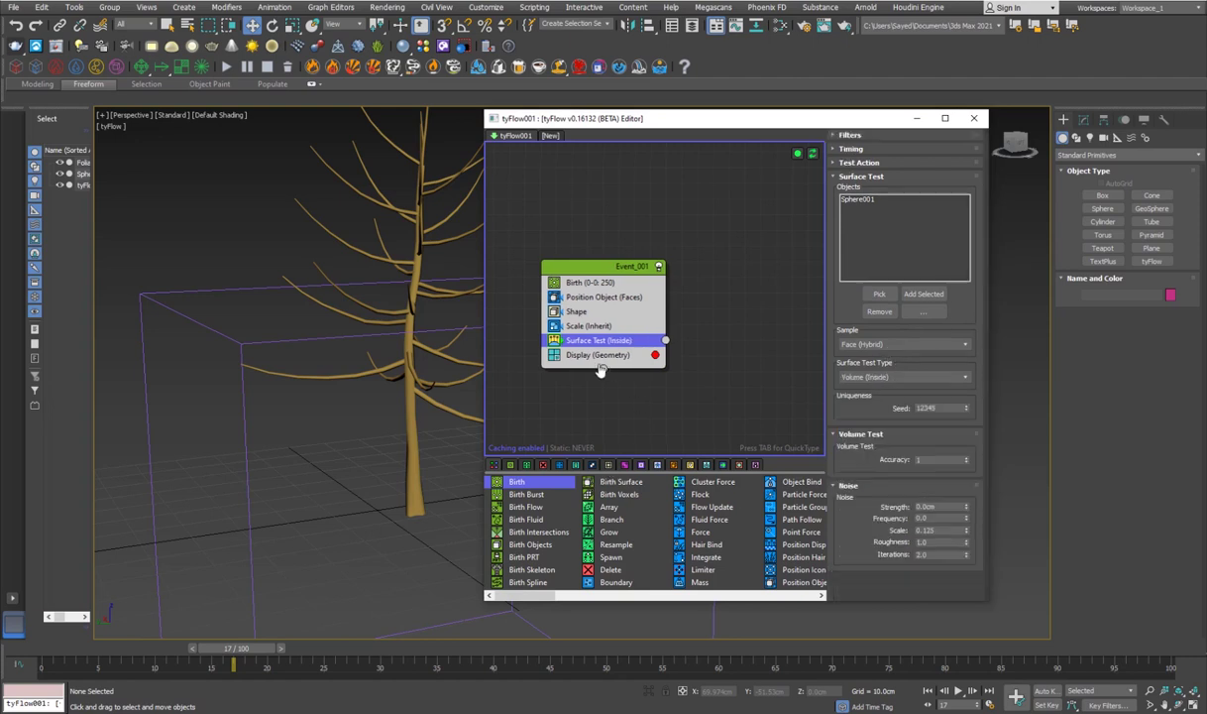
# Step: Create a second event containing a Scale operator and connect the Surface Test output to it
pyautogui.click(700, 337)
pyautogui.press('Tab')
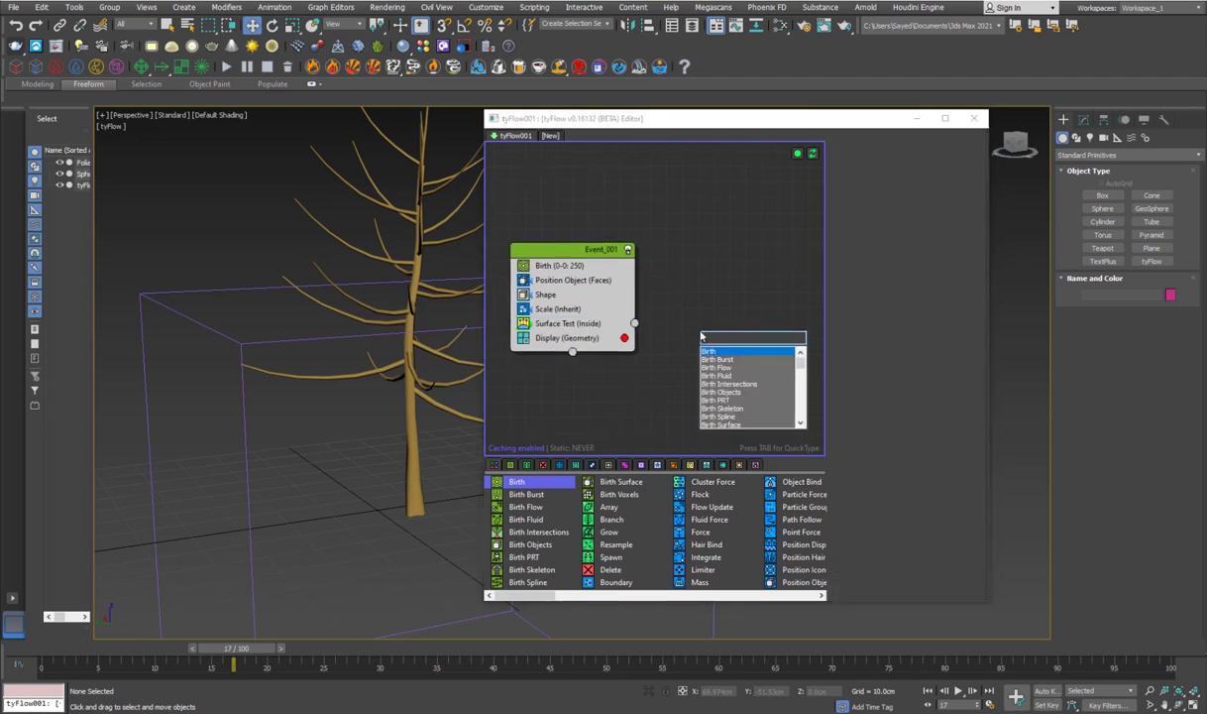
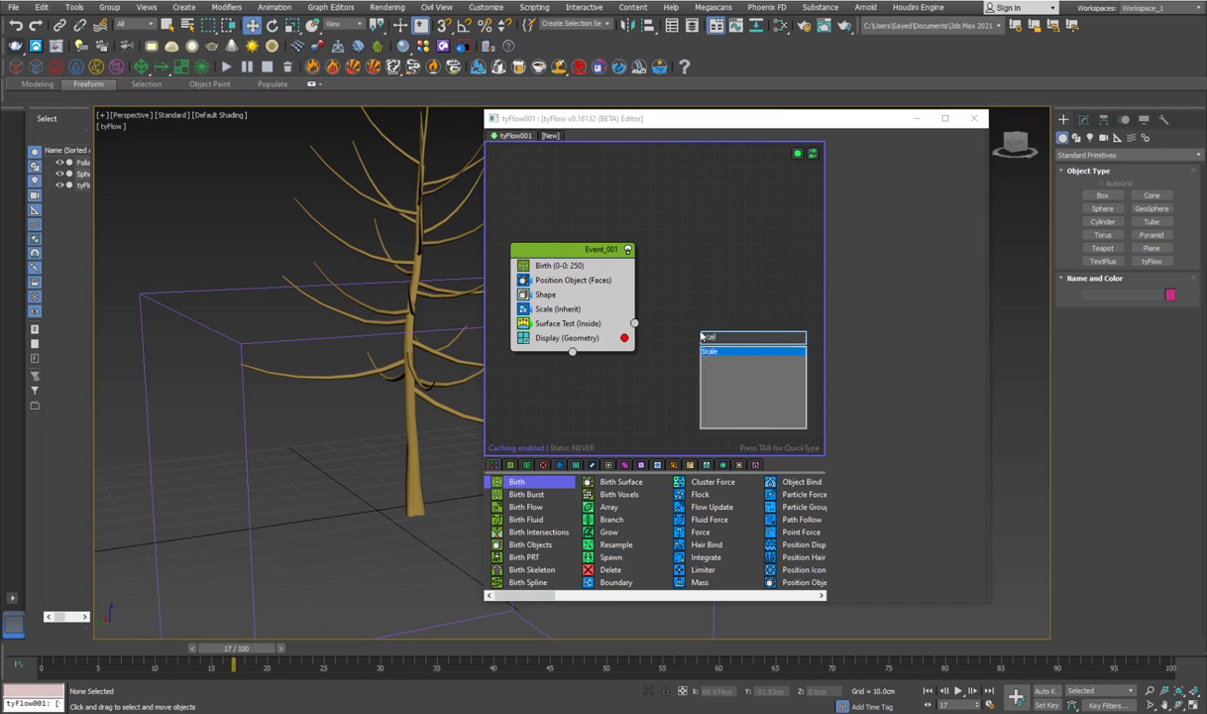
pyautogui.write('e')
pyautogui.press('Return')
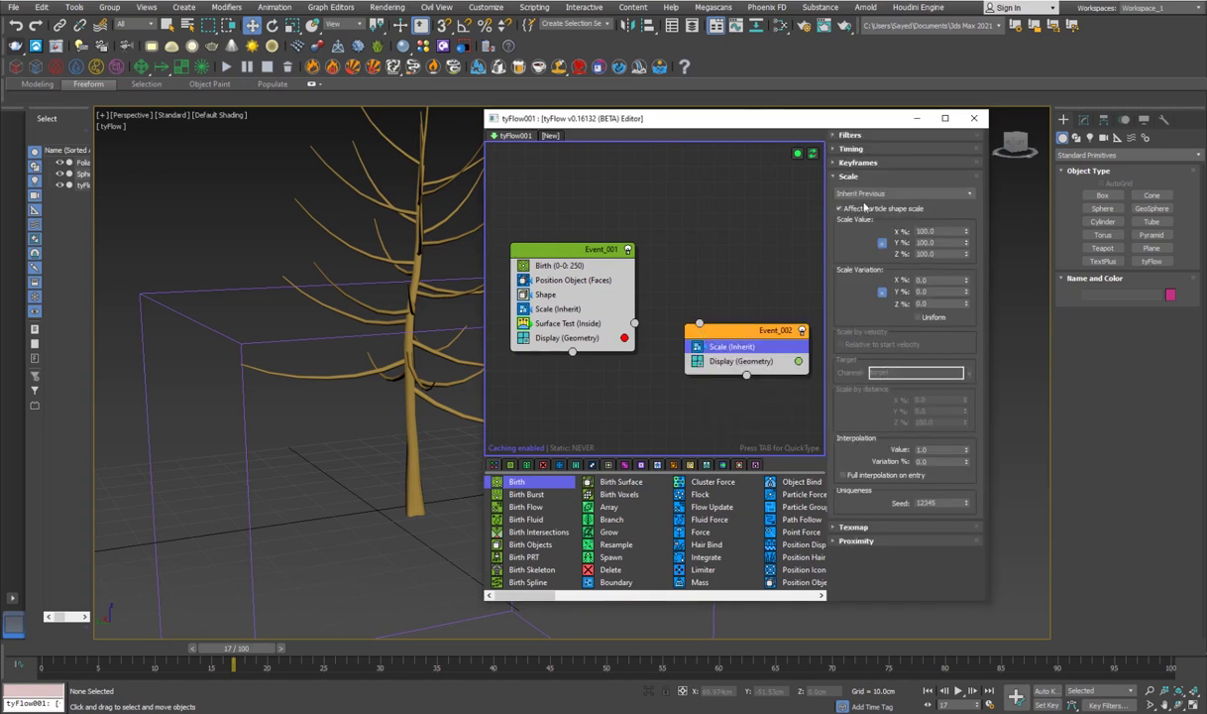
pyautogui.click(635, 324)
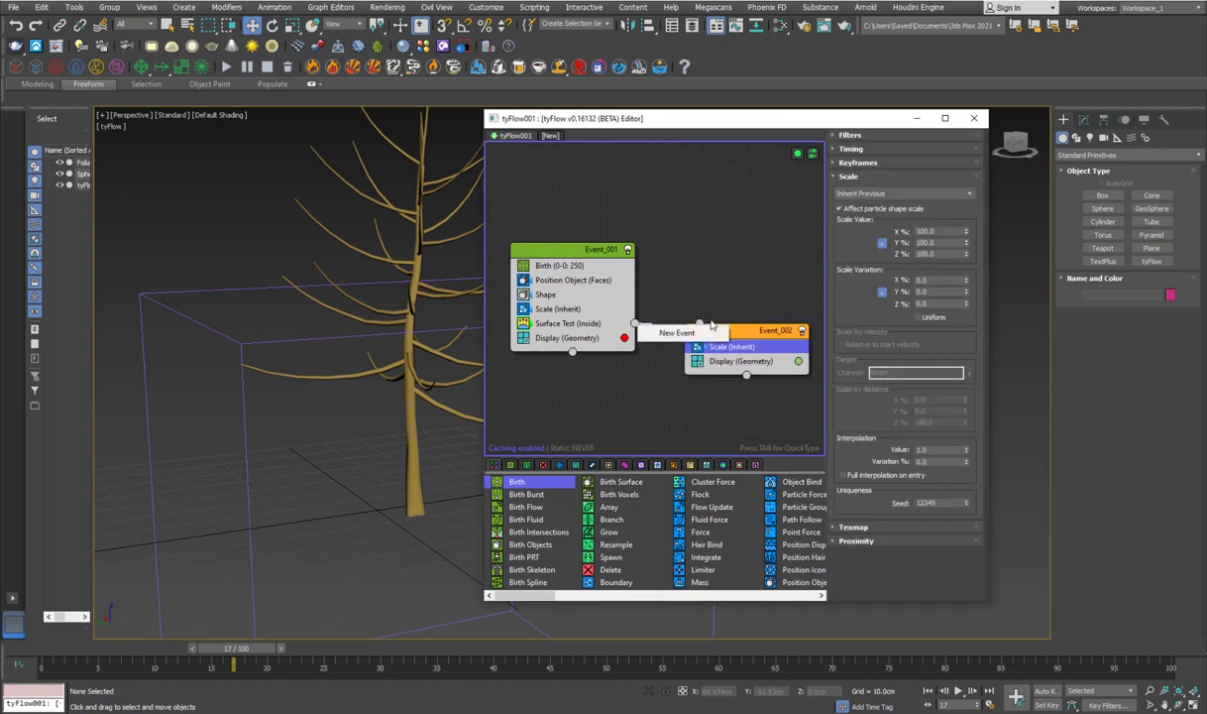
pyautogui.click(707, 301)
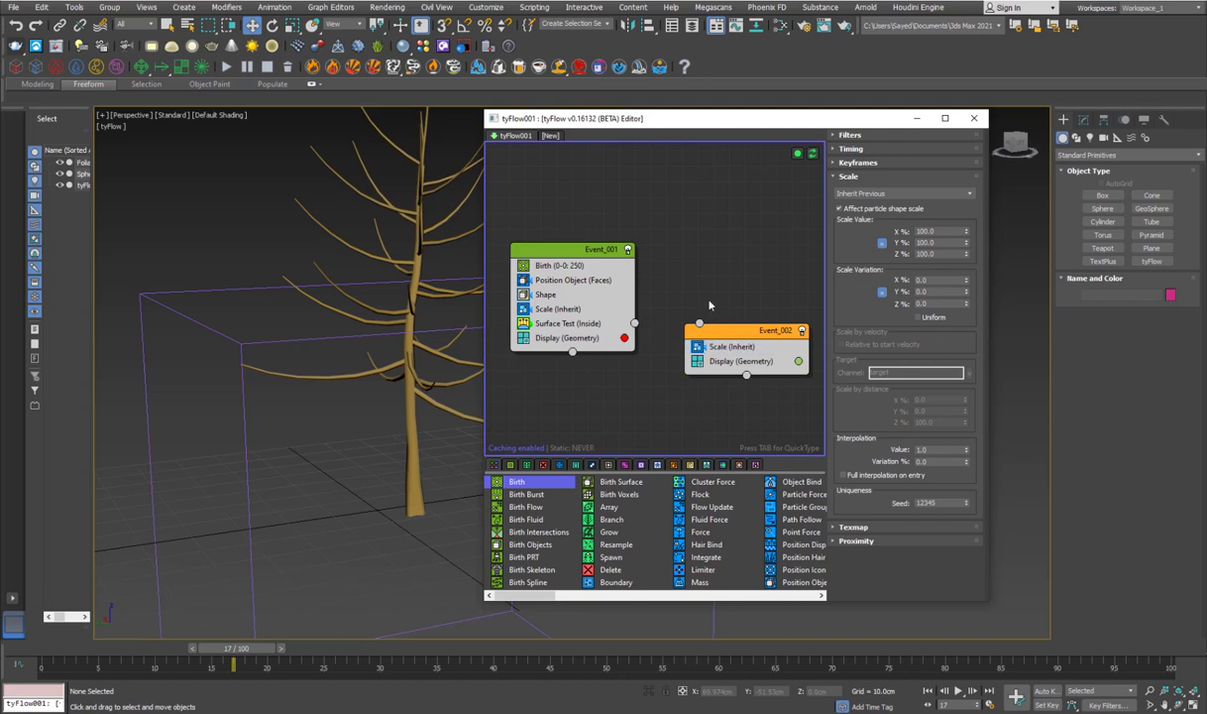
# Step: Set the second event's Scale operator to Relative Add with 140% on all axes and scrub to frame 27 to check the growth
pyautogui.click(742, 346)
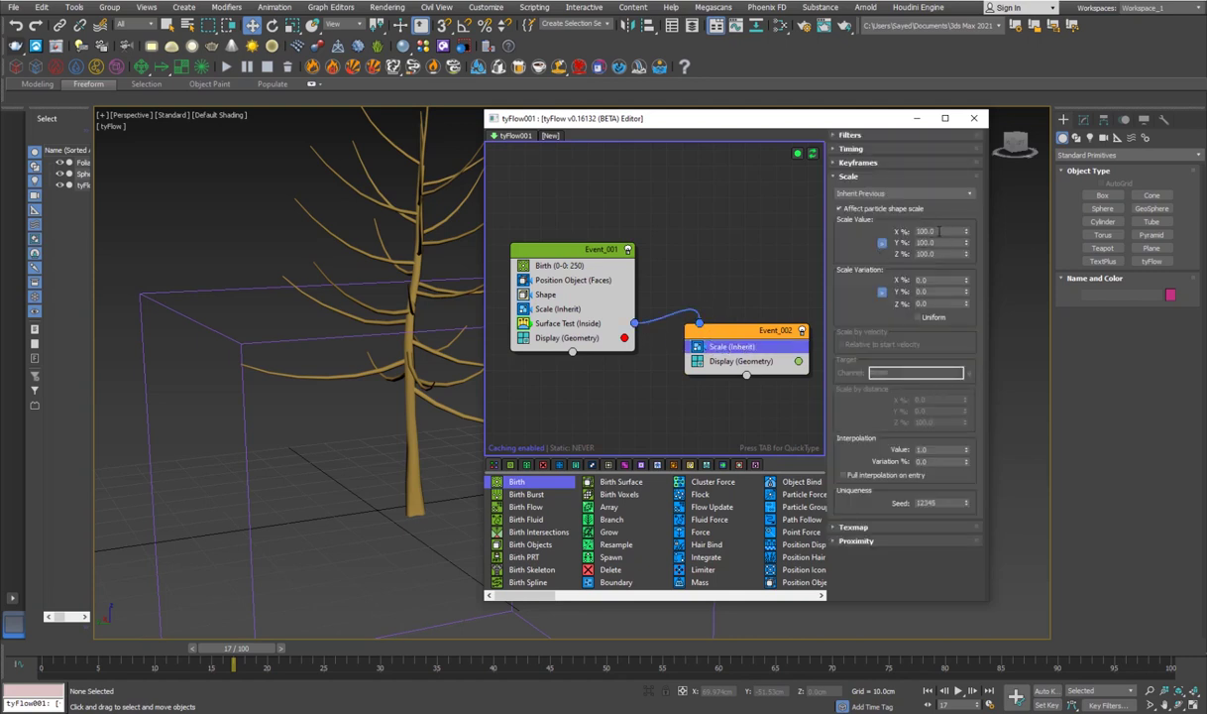
pyautogui.click(854, 193)
pyautogui.click(858, 221)
pyautogui.write('140')
pyautogui.press('Return')
pyautogui.moveTo(230, 650); pyautogui.dragTo(312, 648)
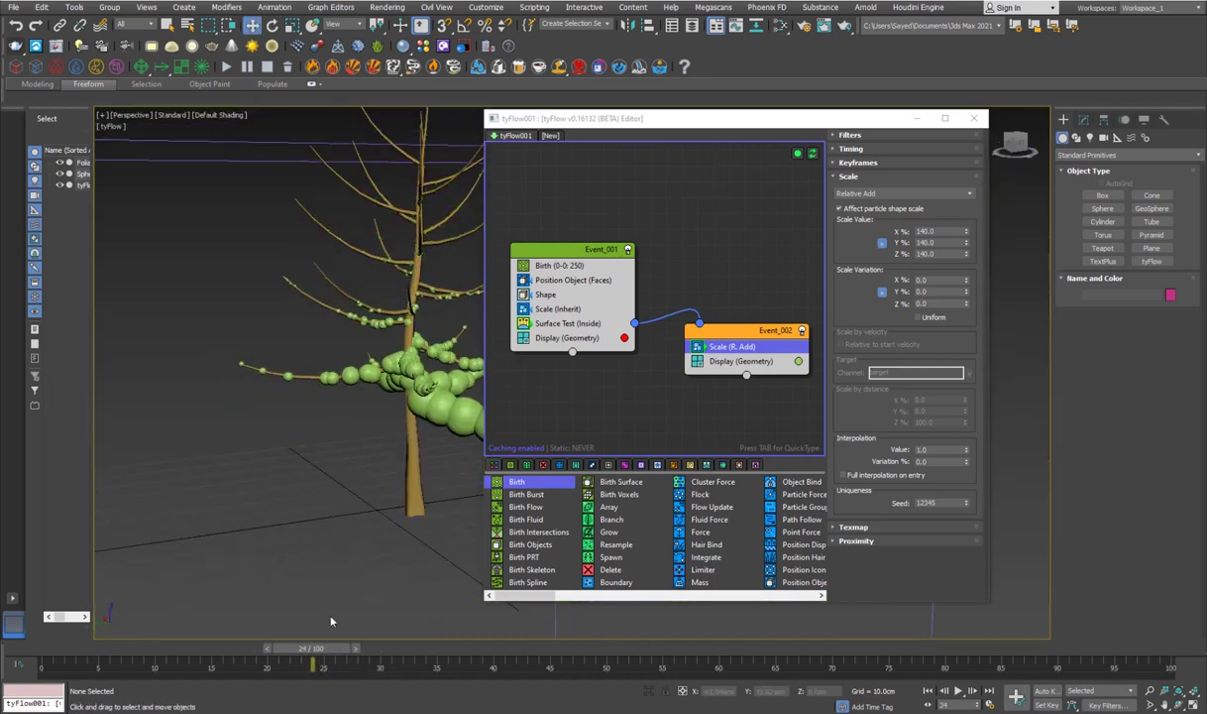
pyautogui.keyDown('alt'); pyautogui.moveTo(352, 456); pyautogui.dragTo(333, 467, button='middle'); pyautogui.keyUp('alt')
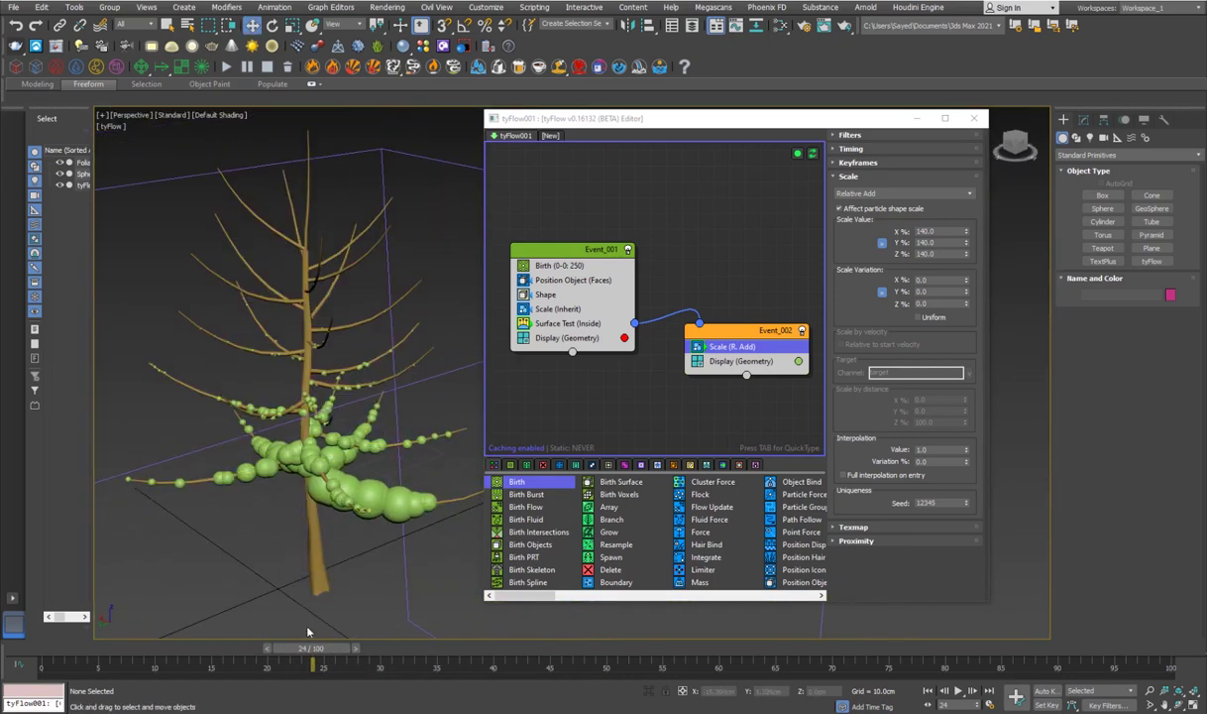
pyautogui.moveTo(302, 651); pyautogui.dragTo(343, 645)
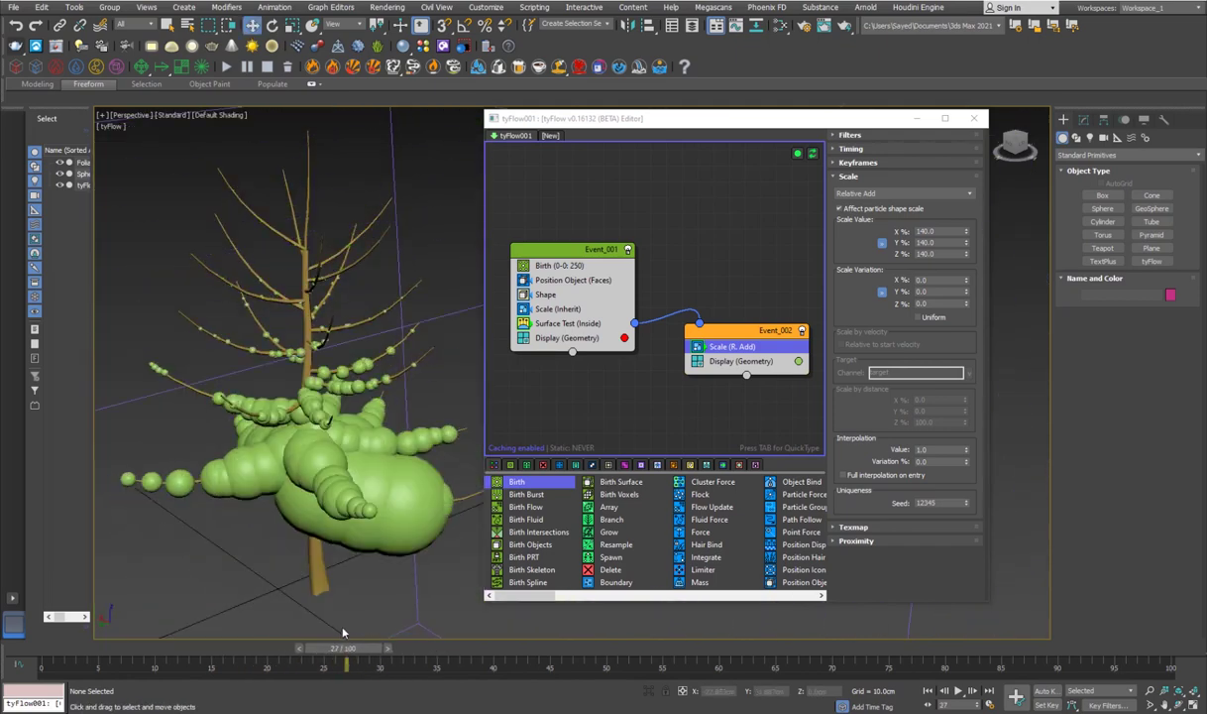
pyautogui.keyDown('alt'); pyautogui.moveTo(397, 427); pyautogui.dragTo(373, 436, button='middle'); pyautogui.keyUp('alt')
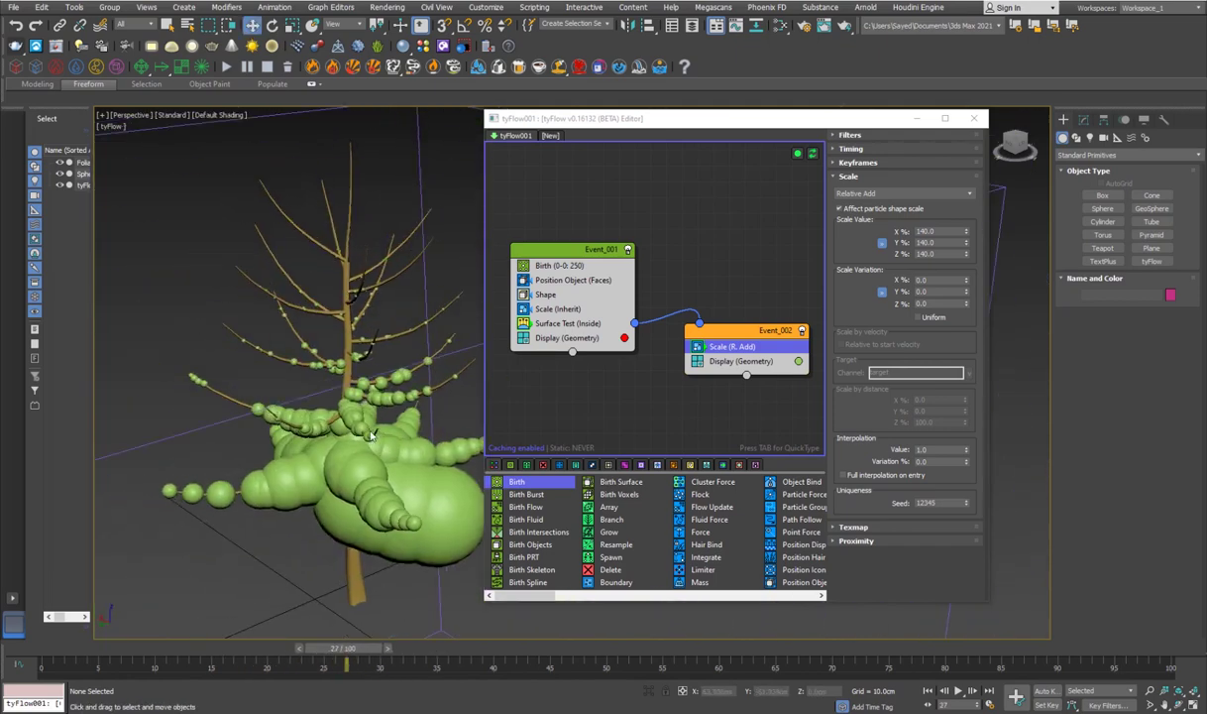
# Step: Limit the second event's Scale operator timing to an event age of 0 to 10 and scrub to frame 25
pyautogui.click(851, 148)
pyautogui.click(904, 163)
pyautogui.click(936, 202)
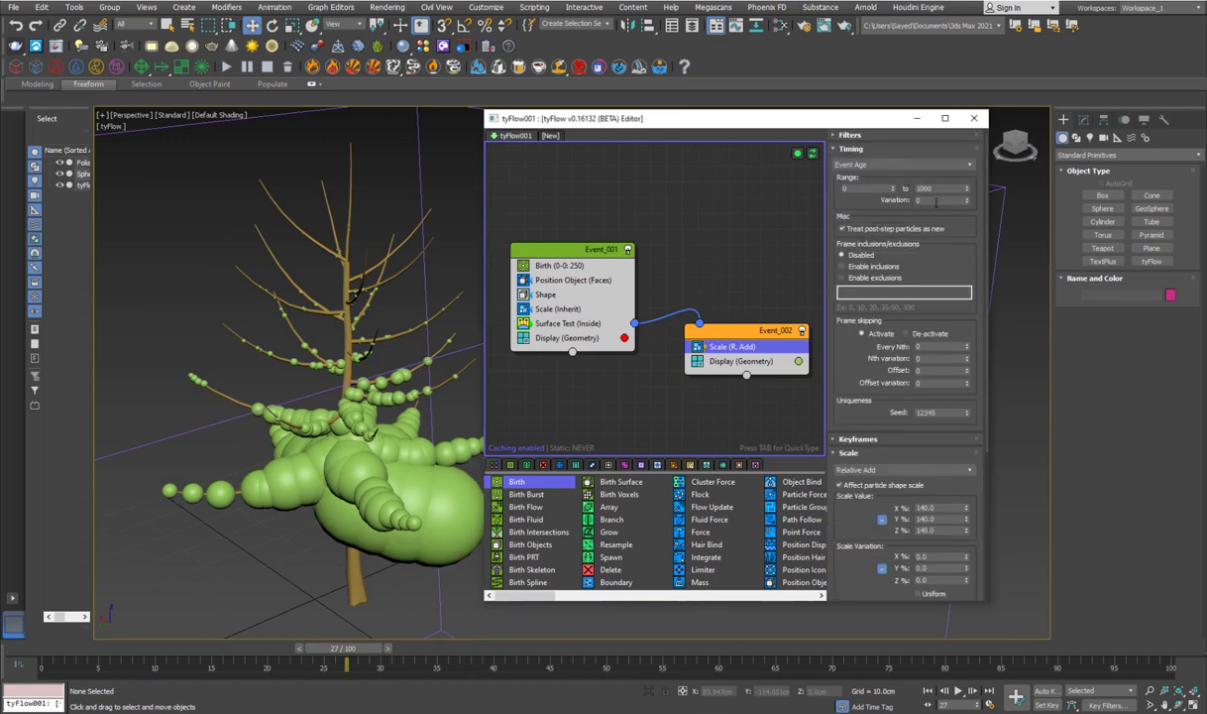
pyautogui.write('10')
pyautogui.press('Return')
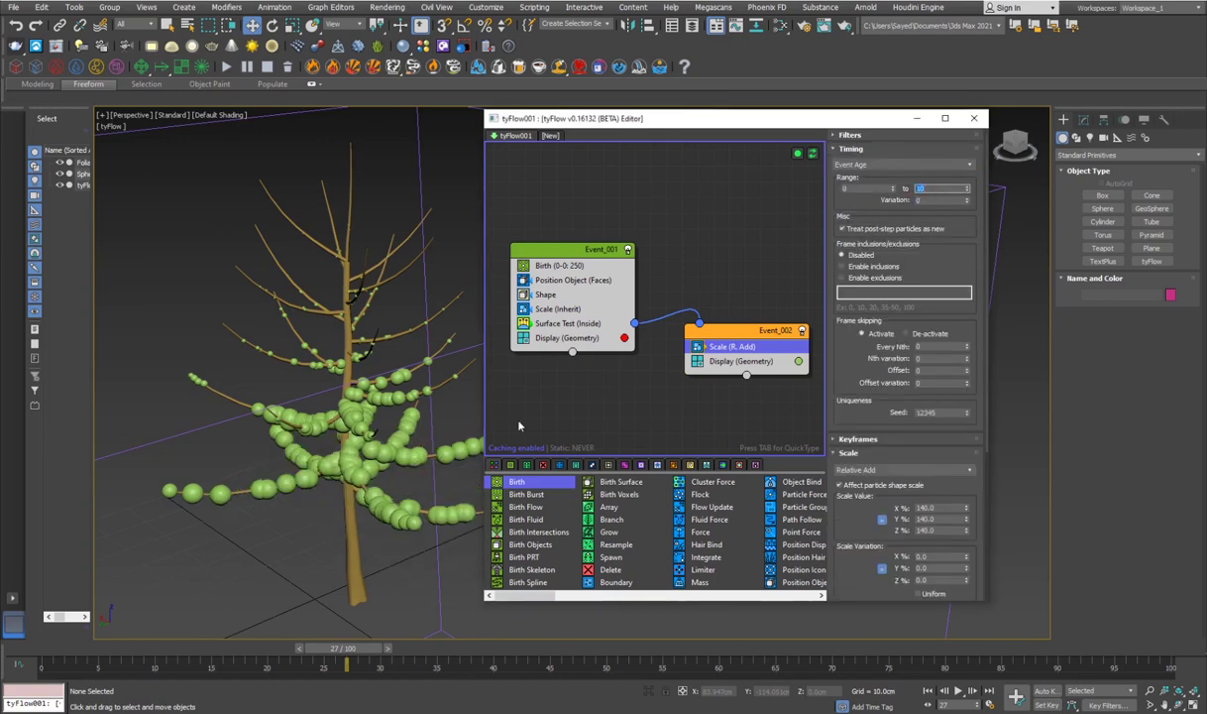
pyautogui.moveTo(359, 645); pyautogui.dragTo(323, 635)
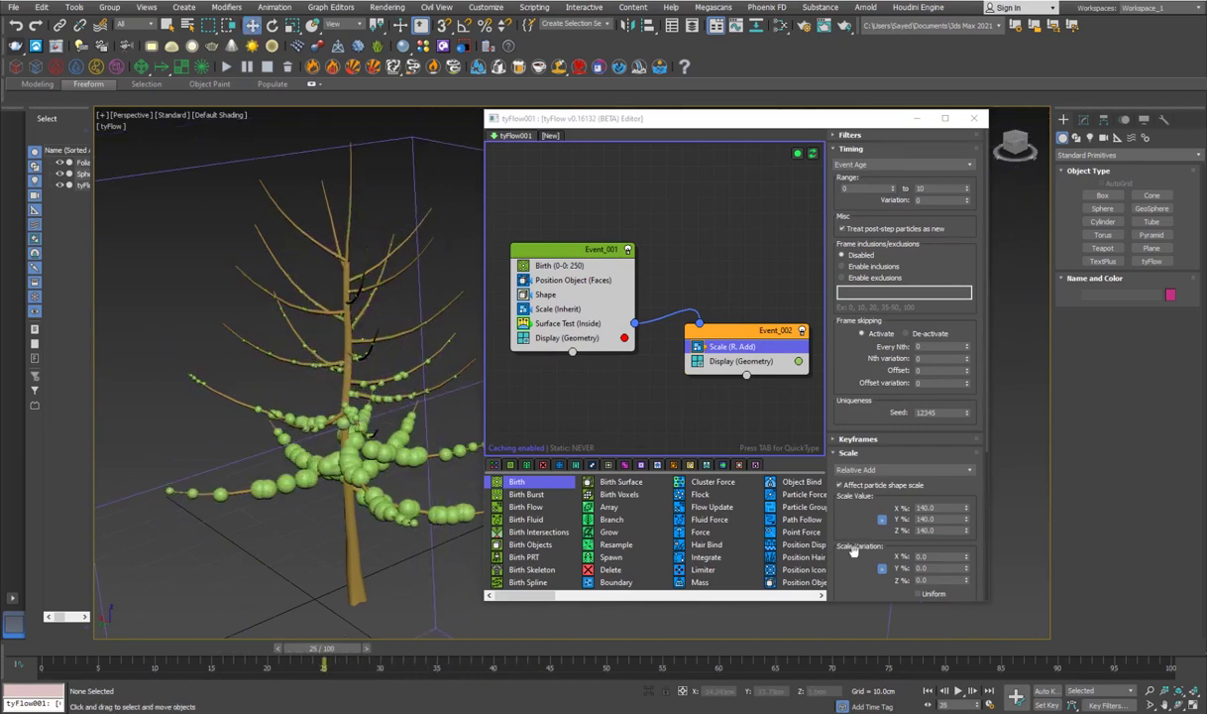
# Step: Apply a uniform 20% scale variation on all axes and compare frame 30 with the finished render in Premiere Pro
pyautogui.scroll(-3, 854, 551)
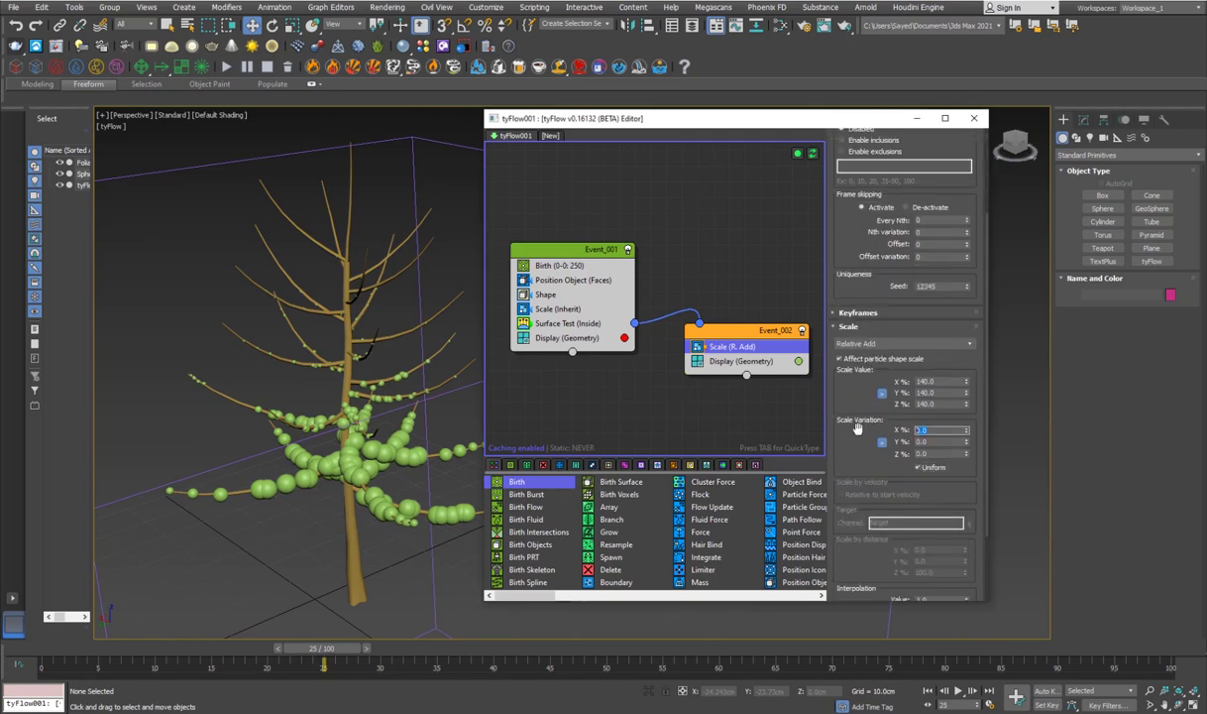
pyautogui.press('Return')
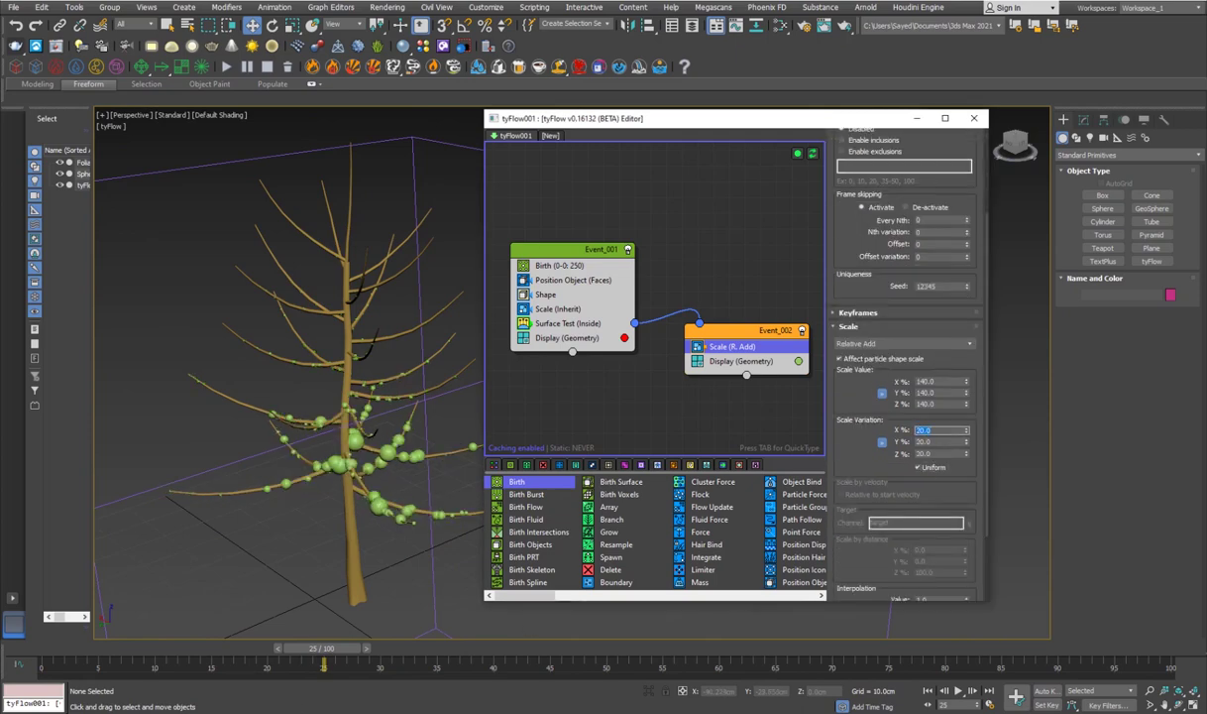
pyautogui.moveTo(323, 656); pyautogui.dragTo(381, 647)
pyautogui.moveTo(585, 382); pyautogui.dragTo(570, 340, button='middle')
pyautogui.scroll(10, 325, 437)
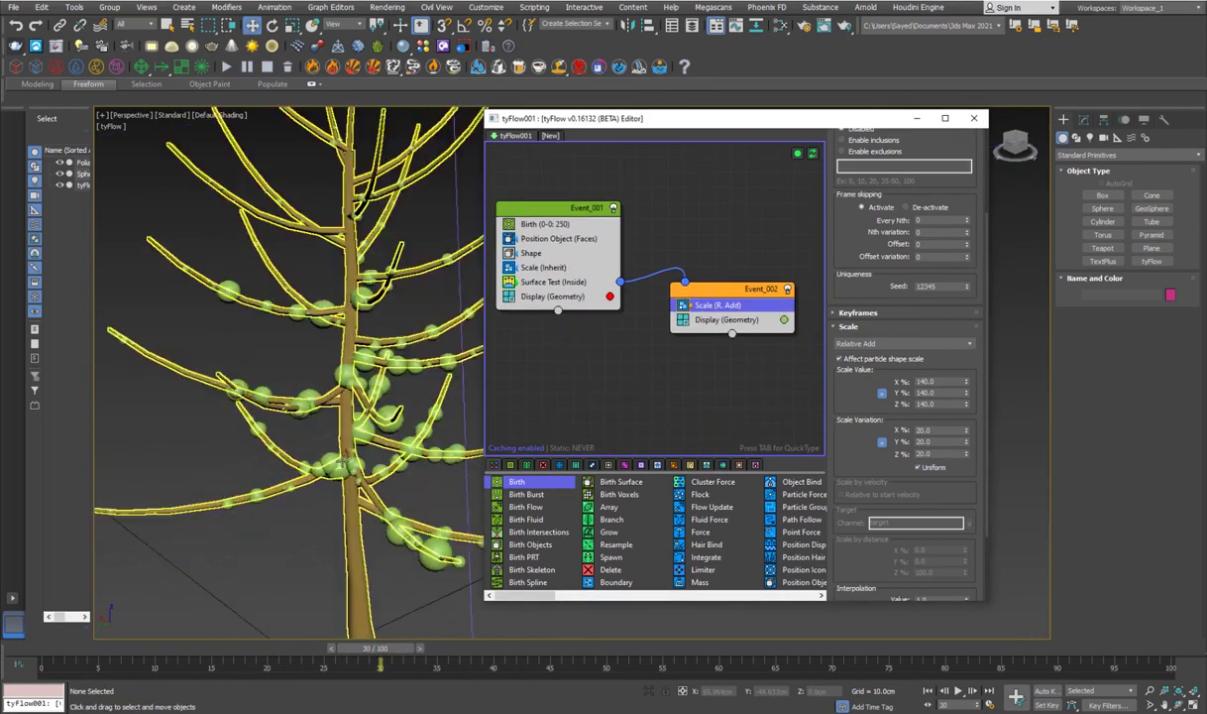
pyautogui.scroll(-5, 319, 421)
pyautogui.scroll(3, 332, 401)
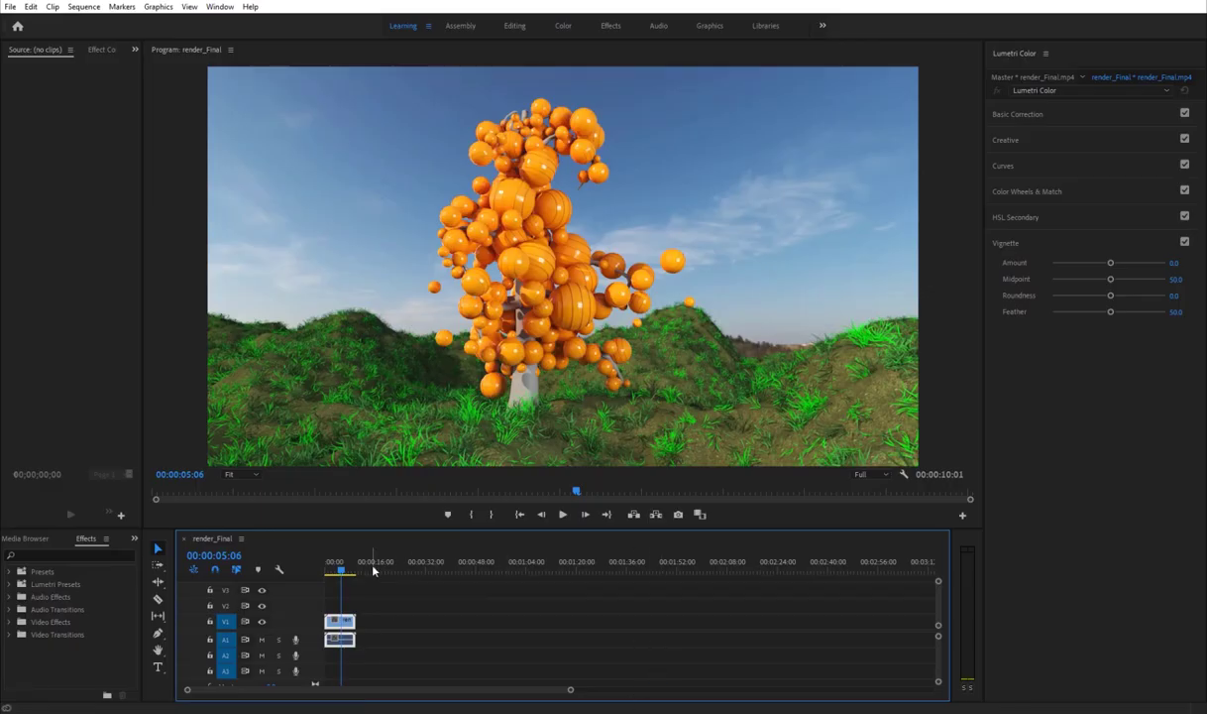
pyautogui.moveTo(345, 568); pyautogui.dragTo(341, 573)
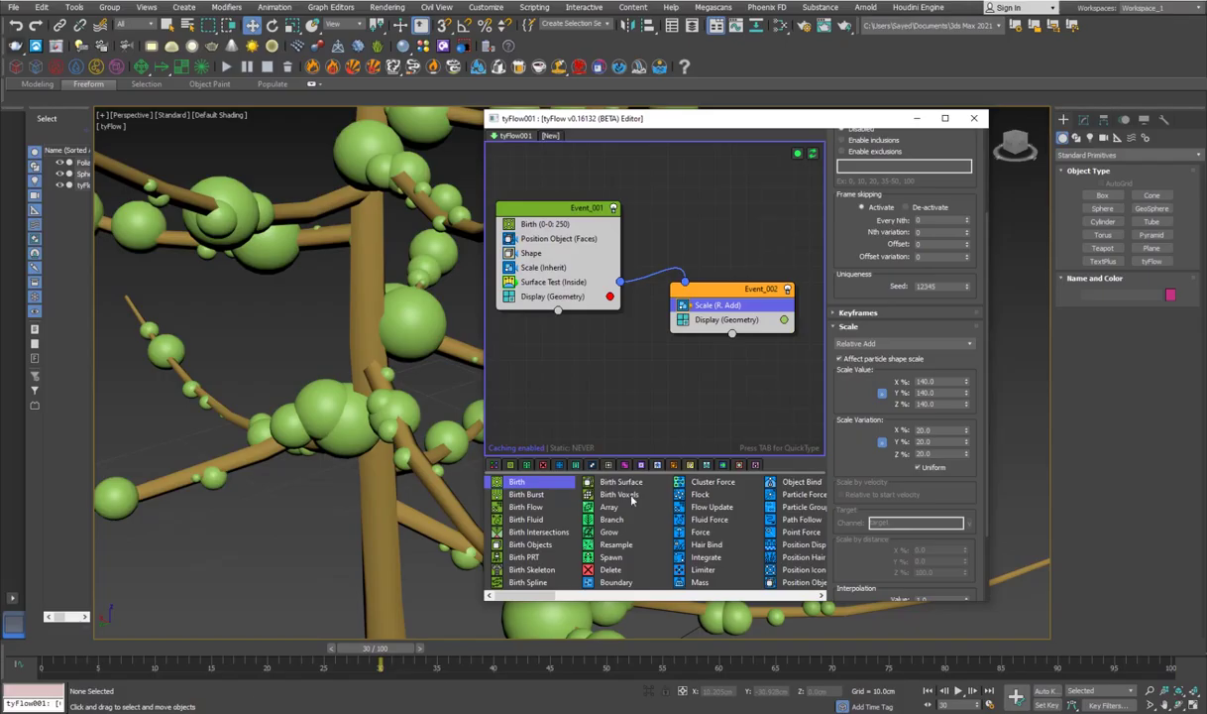
# Step: Add a PhysX Shape operator at the start of Event_002 and scrub to frame 32 to check the simulation
pyautogui.press('Tab')
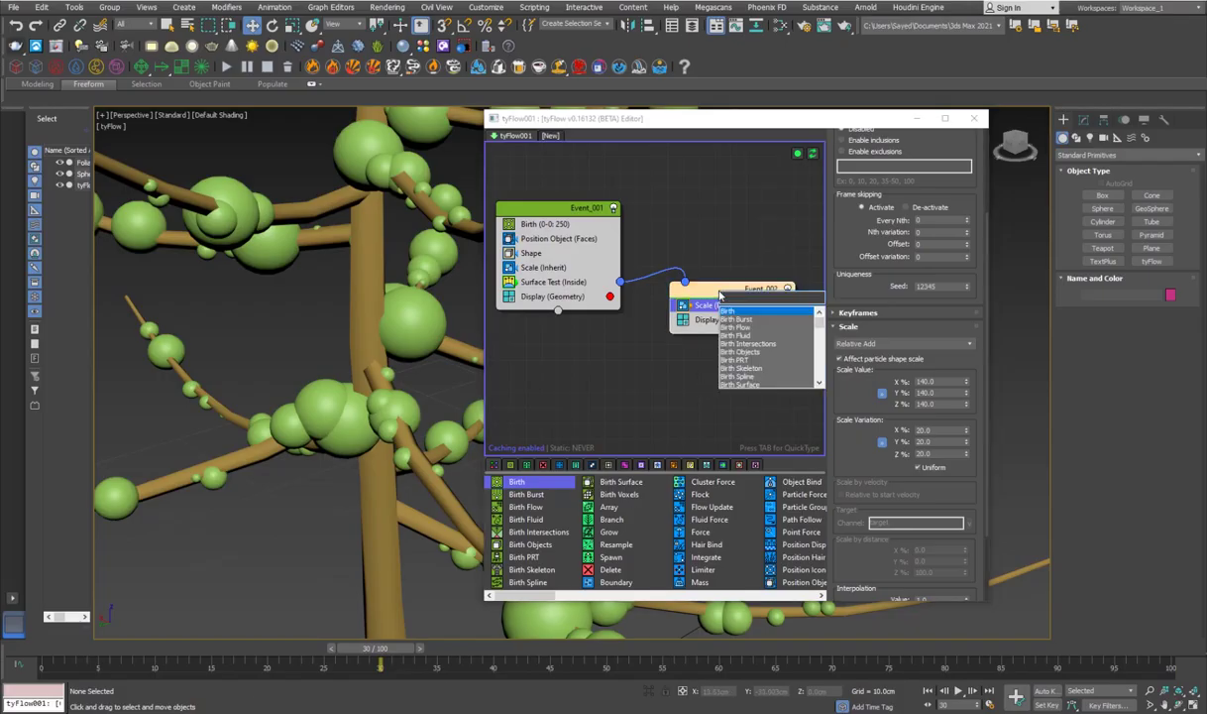
pyautogui.write('phys')
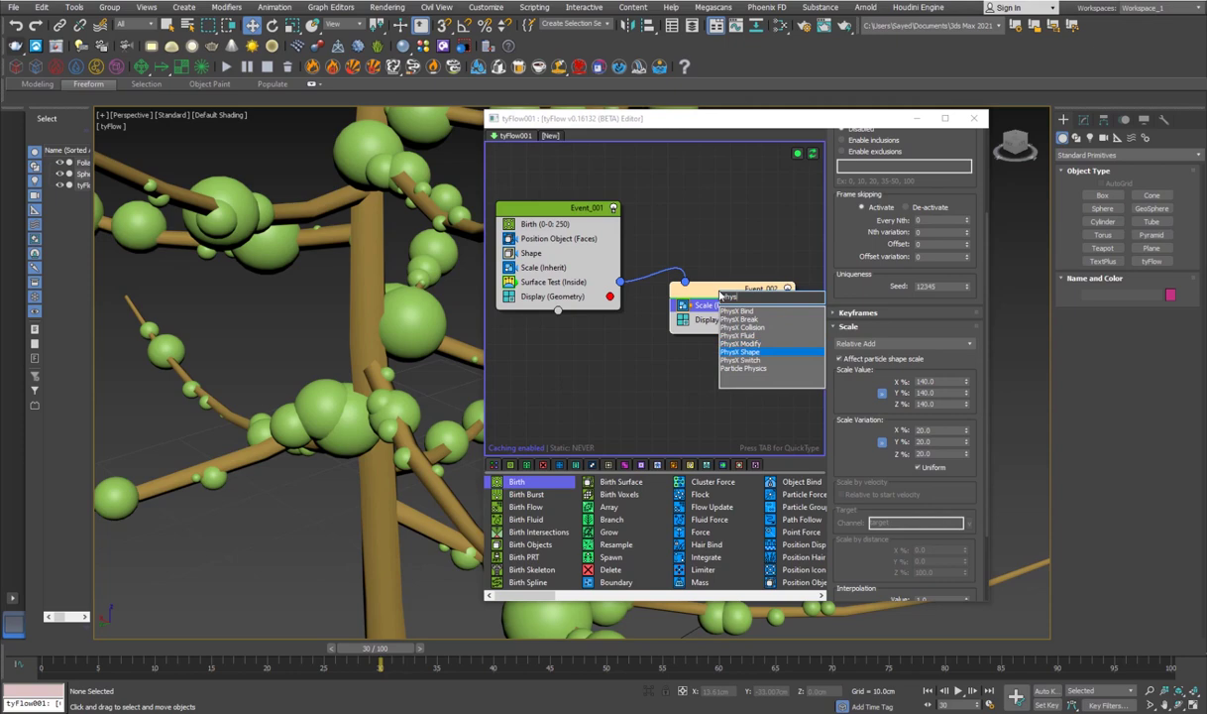
pyautogui.press('Return')
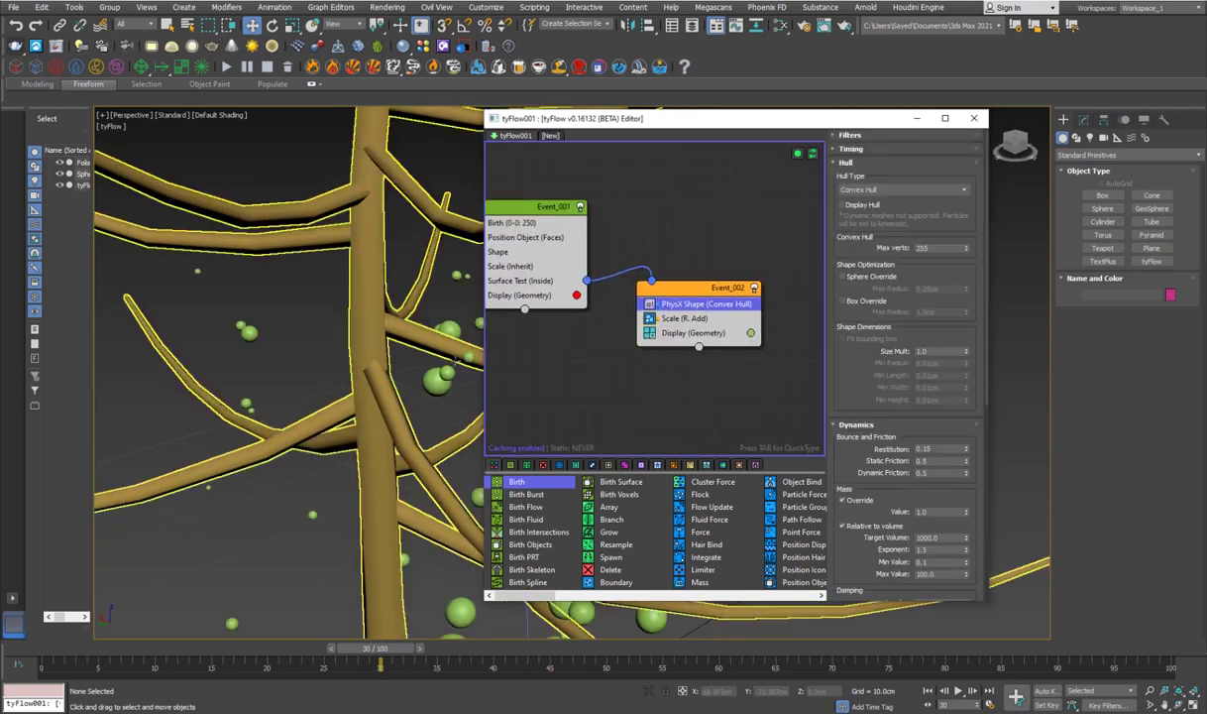
pyautogui.scroll(5, 444, 389)
pyautogui.scroll(-2, 407, 453)
pyautogui.moveTo(258, 651); pyautogui.dragTo(404, 647)
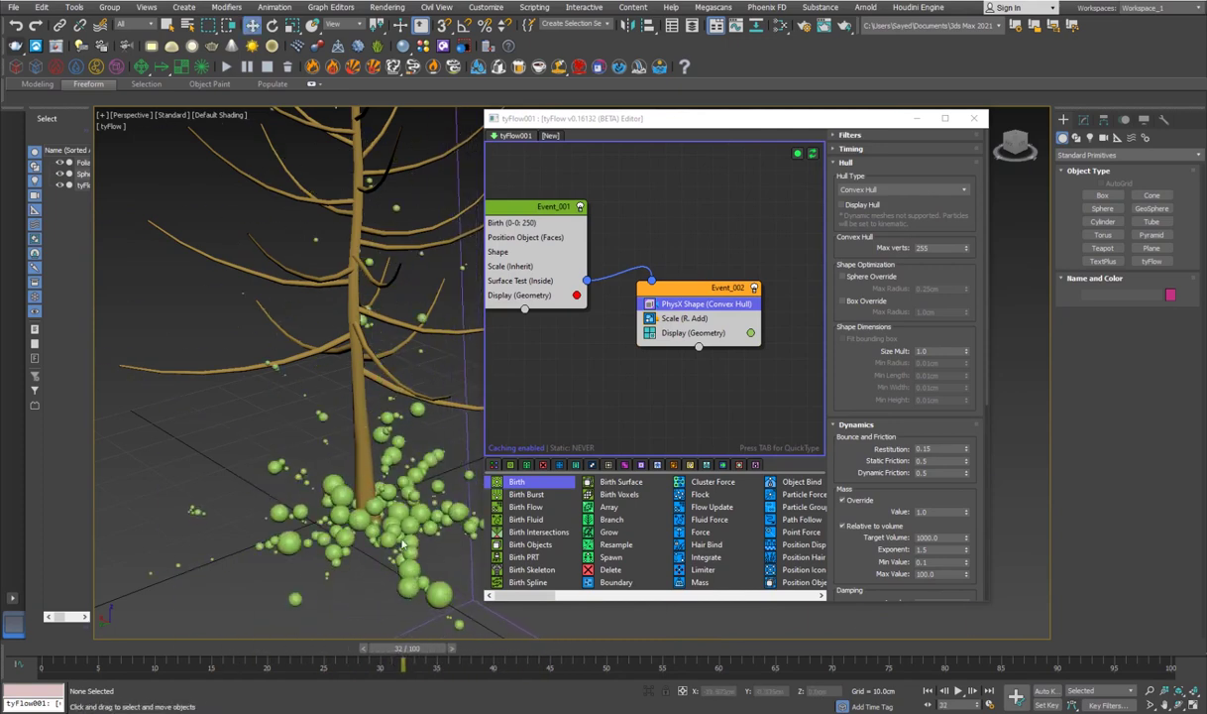
pyautogui.scroll(-4, 404, 543)
# Step: Turn off Default Gravity in the tyFlow object's PhysX settings and scrub to frame 40 to check the particles on the branches
pyautogui.click(384, 460)
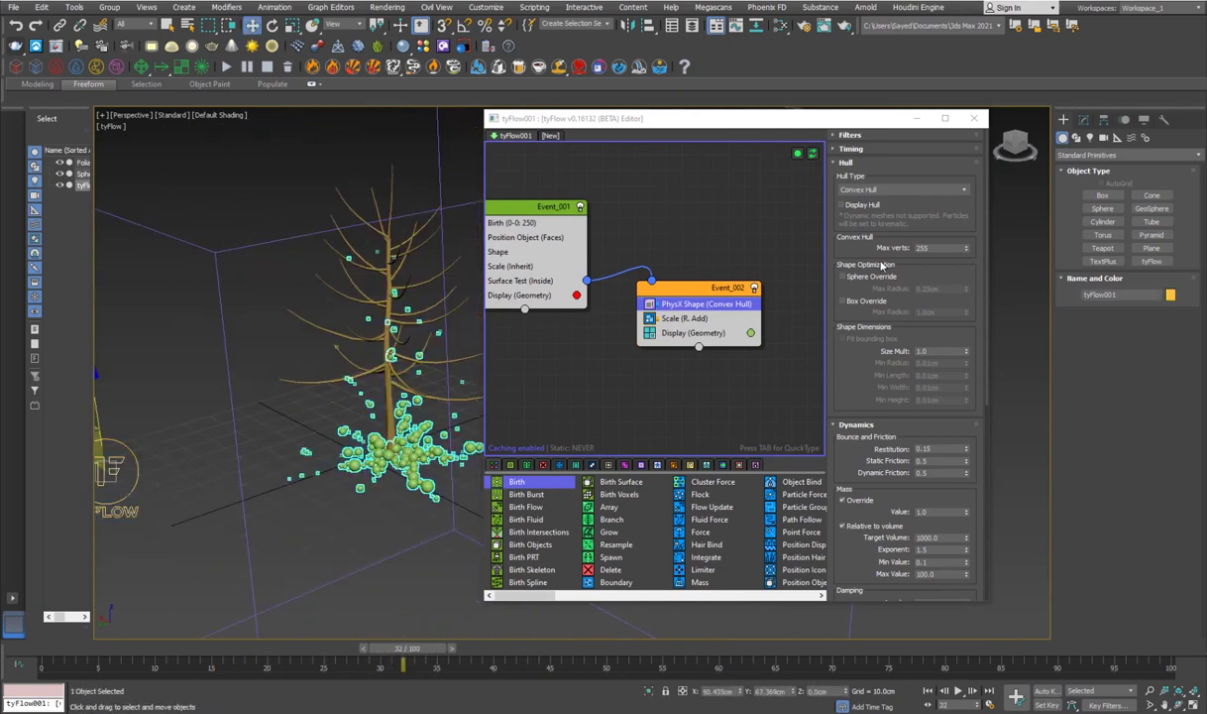
pyautogui.click(1085, 120)
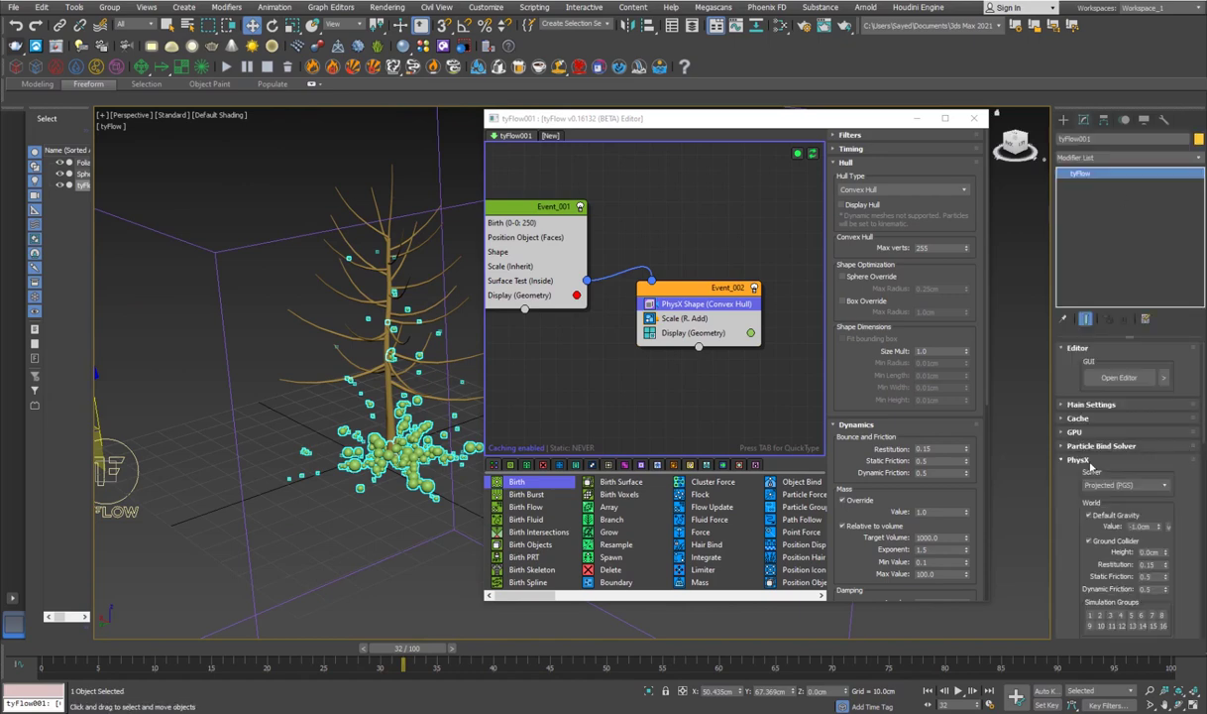
pyautogui.scroll(-2, 1072, 515)
pyautogui.click(1118, 448)
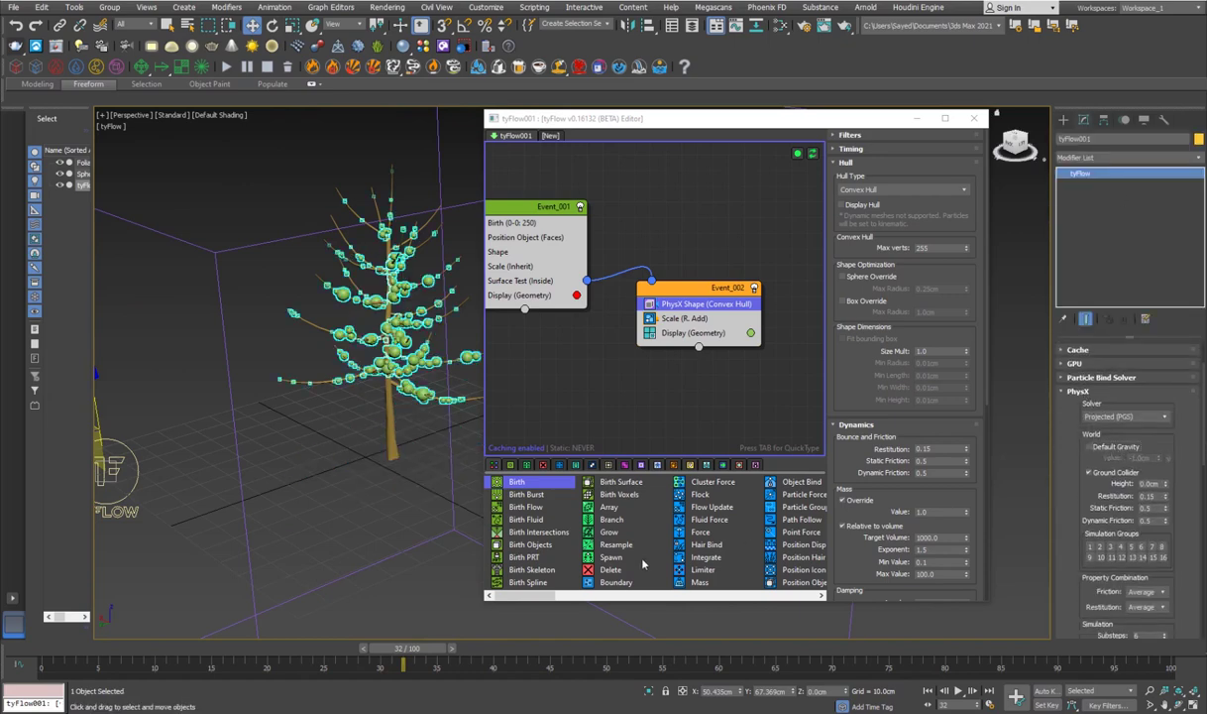
pyautogui.click(356, 497)
pyautogui.scroll(4, 416, 359)
pyautogui.moveTo(415, 359); pyautogui.dragTo(423, 389, button='middle')
pyautogui.moveTo(430, 650); pyautogui.dragTo(487, 655)
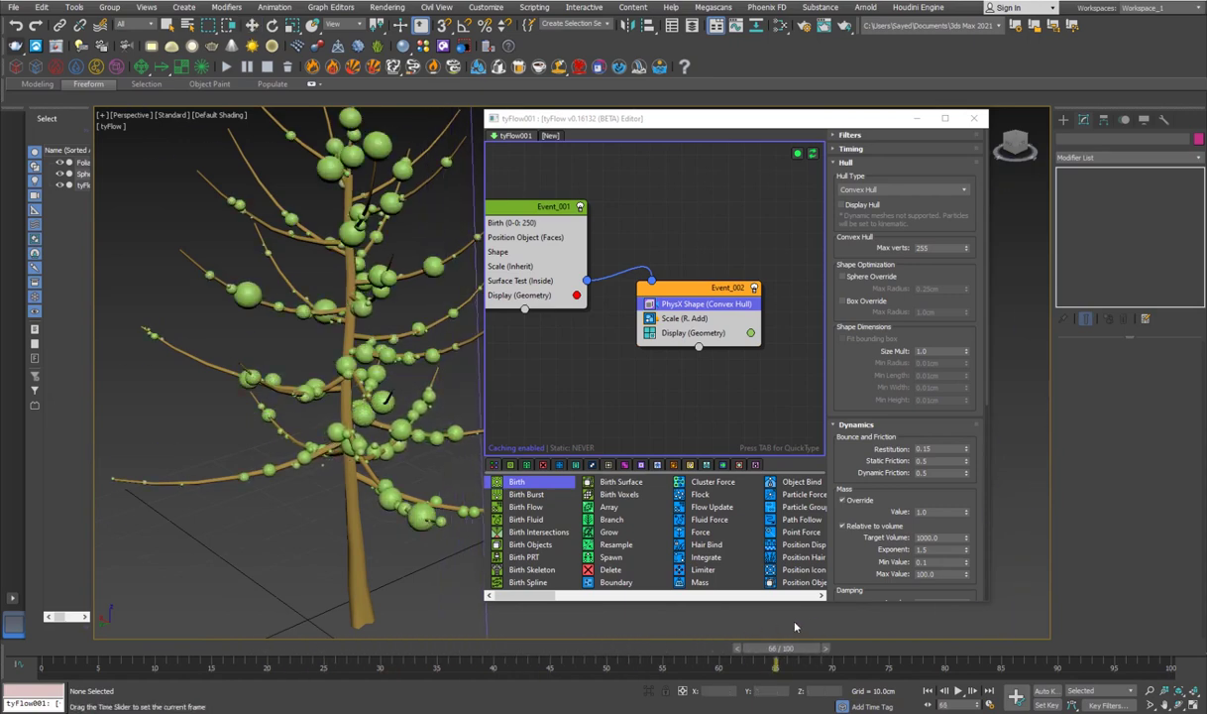
pyautogui.moveTo(414, 646); pyautogui.dragTo(504, 648)
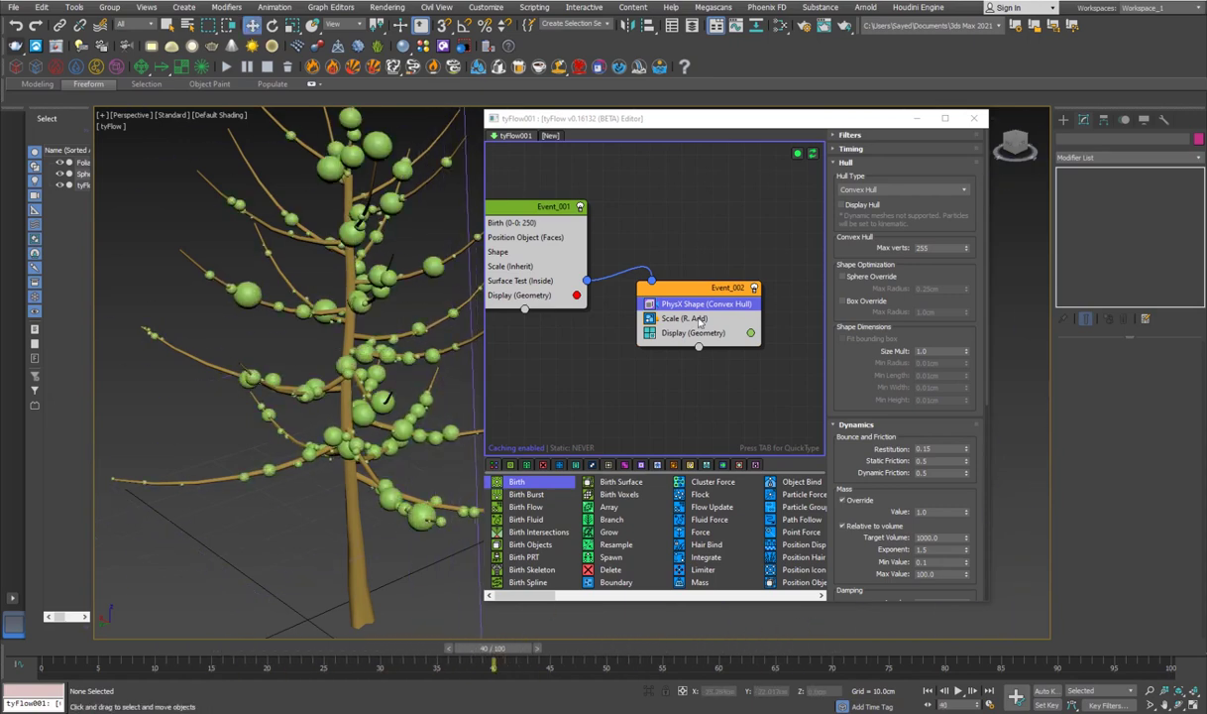
# Step: Add another Scale operator to Event_002 below the Relative Add one, set its scale value to 200% and scrub through the growth
pyautogui.click(699, 318)
pyautogui.press('Tab')
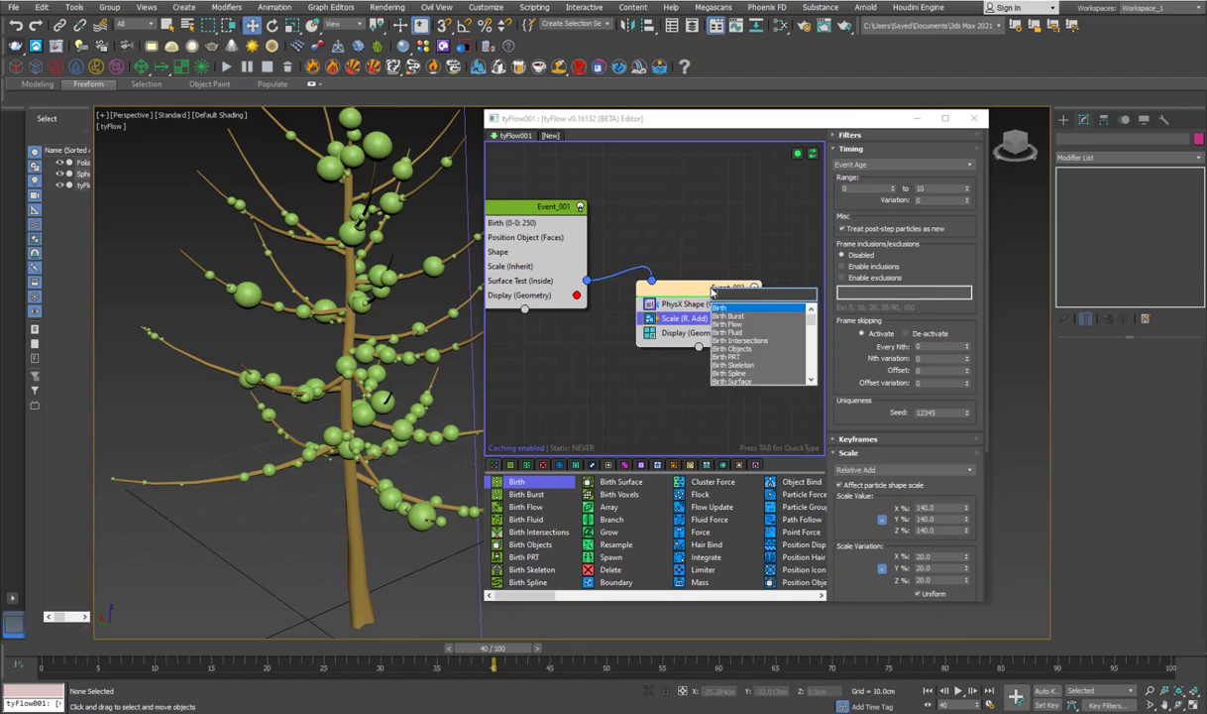
pyautogui.write('Scale')
pyautogui.press('Return')
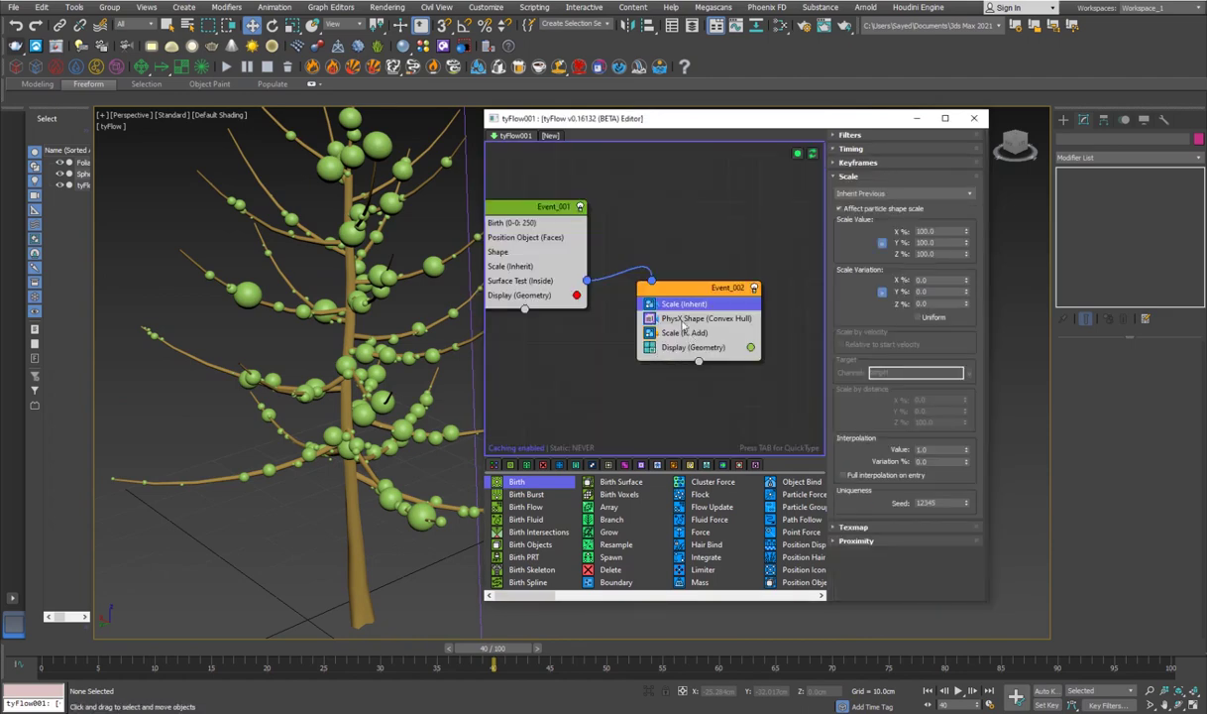
pyautogui.moveTo(694, 307); pyautogui.dragTo(705, 340)
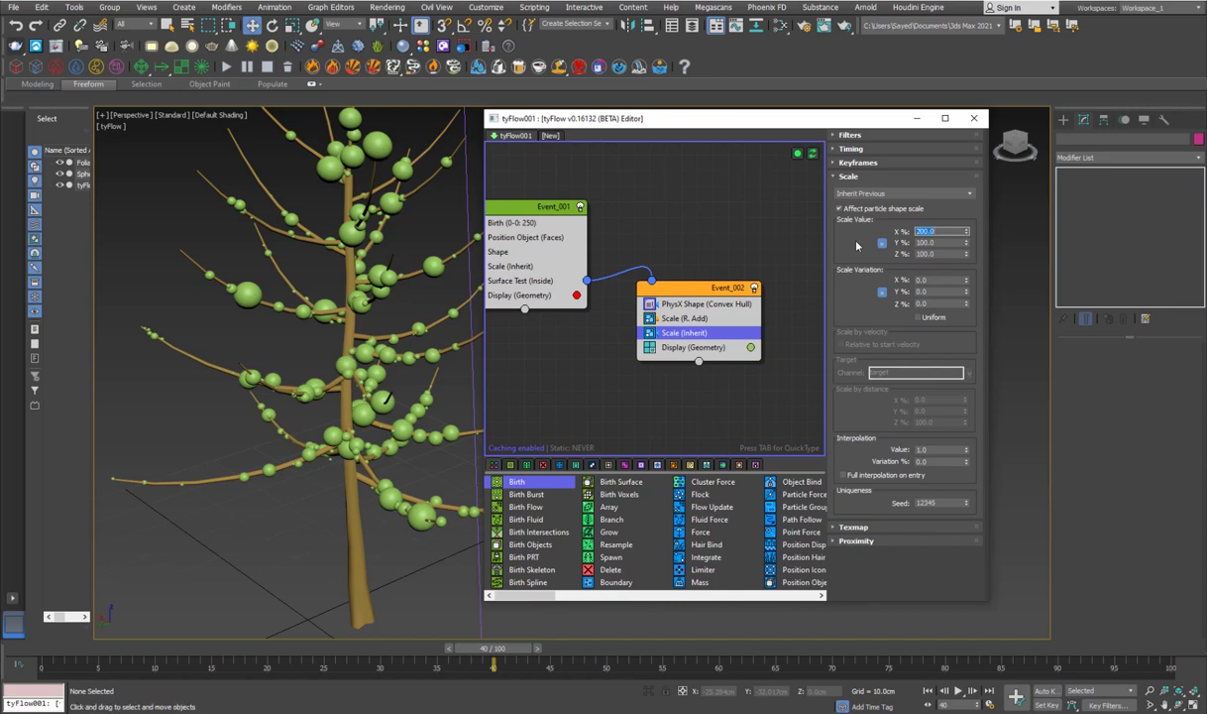
pyautogui.press('Return')
pyautogui.moveTo(310, 641); pyautogui.dragTo(497, 547)
pyautogui.click(670, 360)
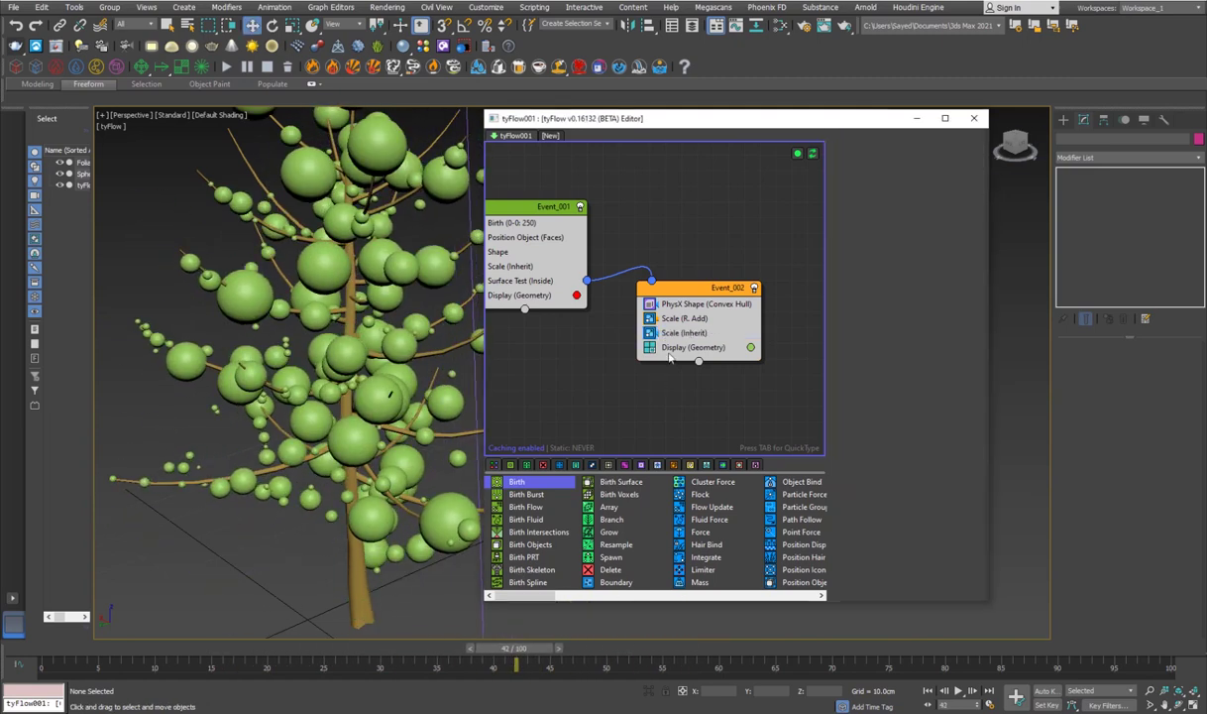
# Step: Add an Object Bind operator to Event_002 below the Scale operators and pick the tree as its bind object
pyautogui.click(715, 294)
pyautogui.press('Tab')
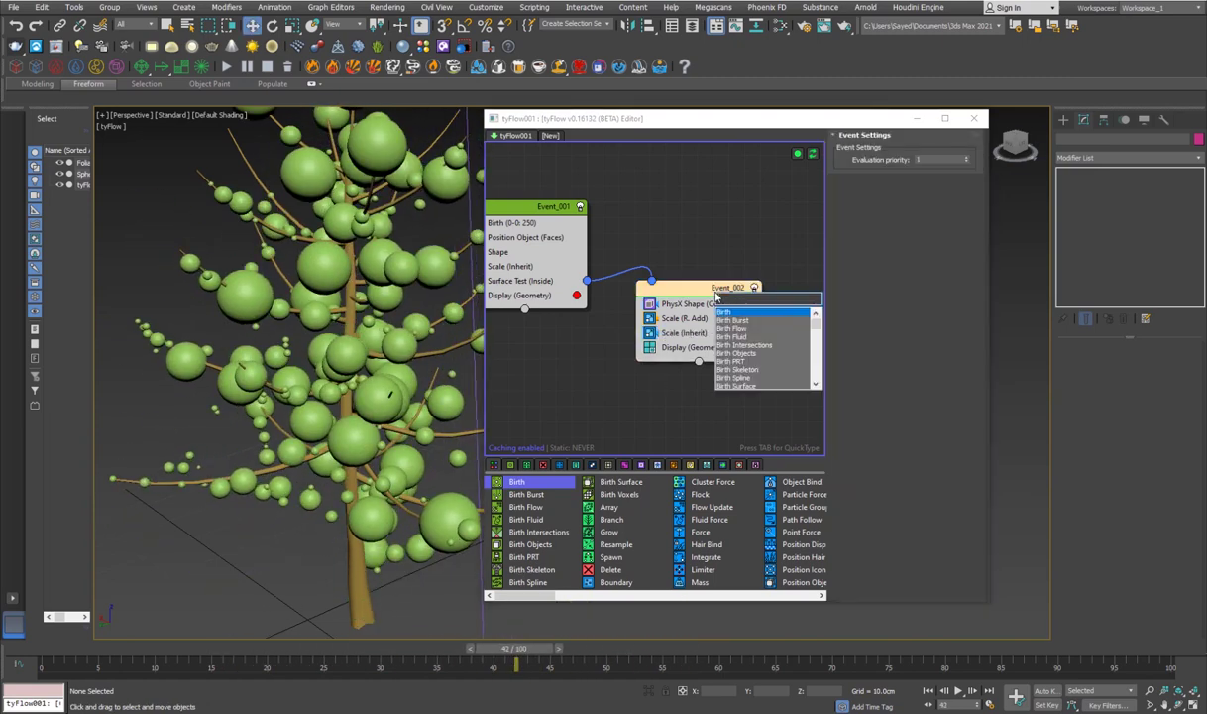
pyautogui.write('object')
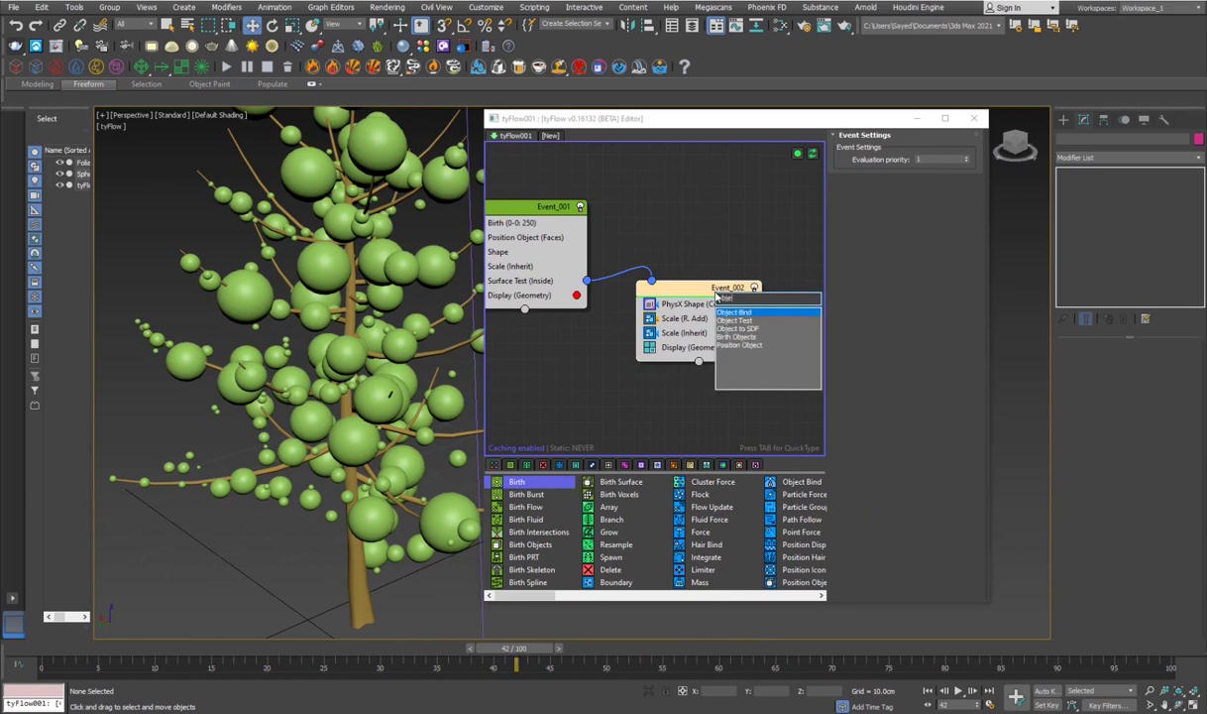
pyautogui.press('Return')
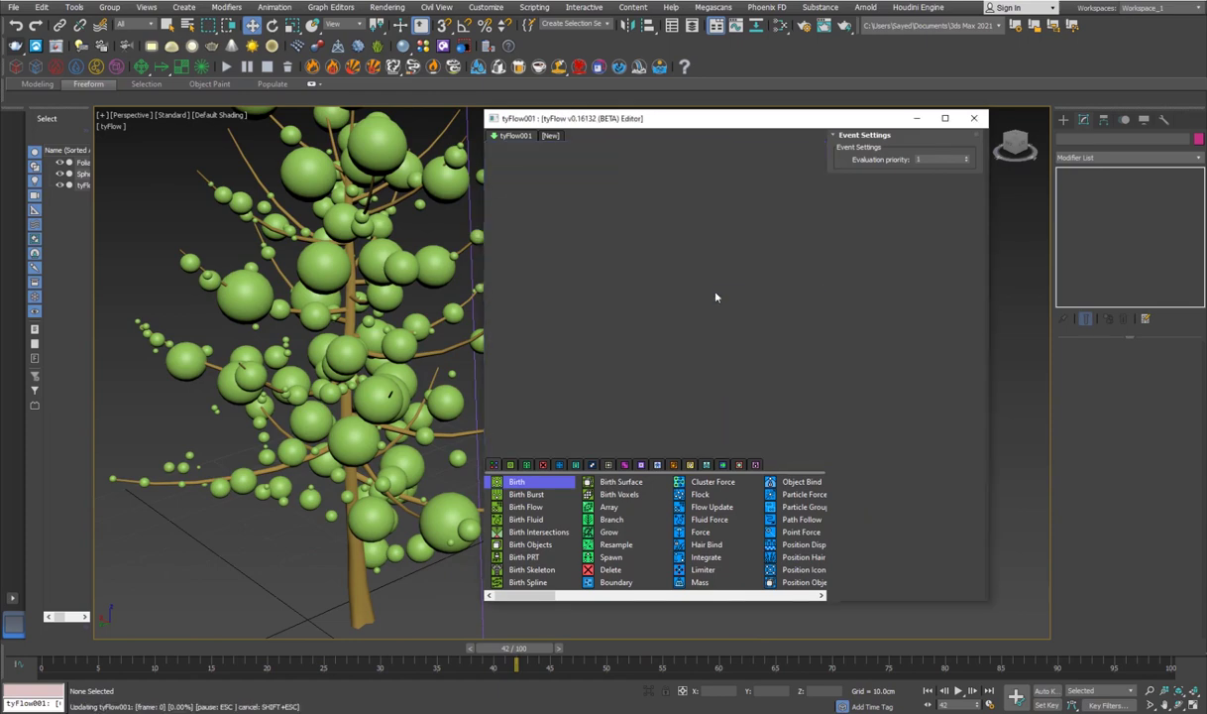
pyautogui.moveTo(702, 354); pyautogui.dragTo(701, 355)
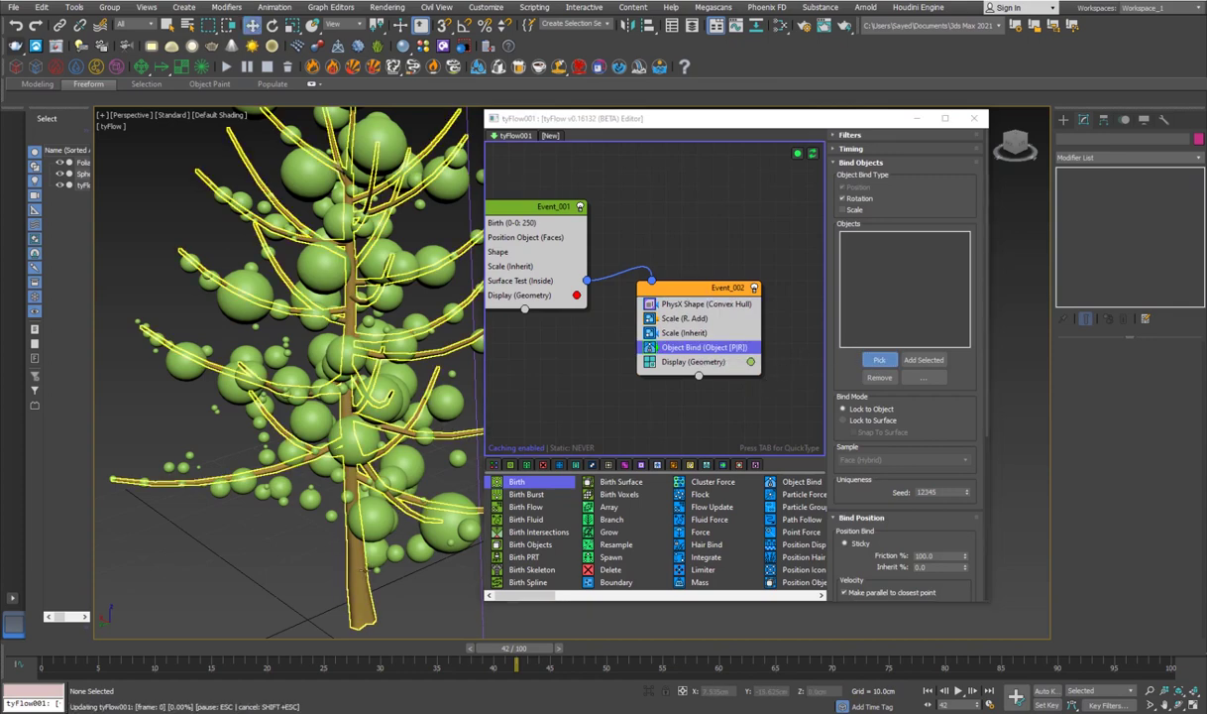
pyautogui.click(374, 567)
pyautogui.moveTo(367, 655); pyautogui.dragTo(397, 659)
# Step: Set the Object Bind mode to Lock to Surface with 60% friction and scrub to frame 29
pyautogui.scroll(-2, 881, 480)
pyautogui.click(843, 373)
pyautogui.scroll(-2, 872, 516)
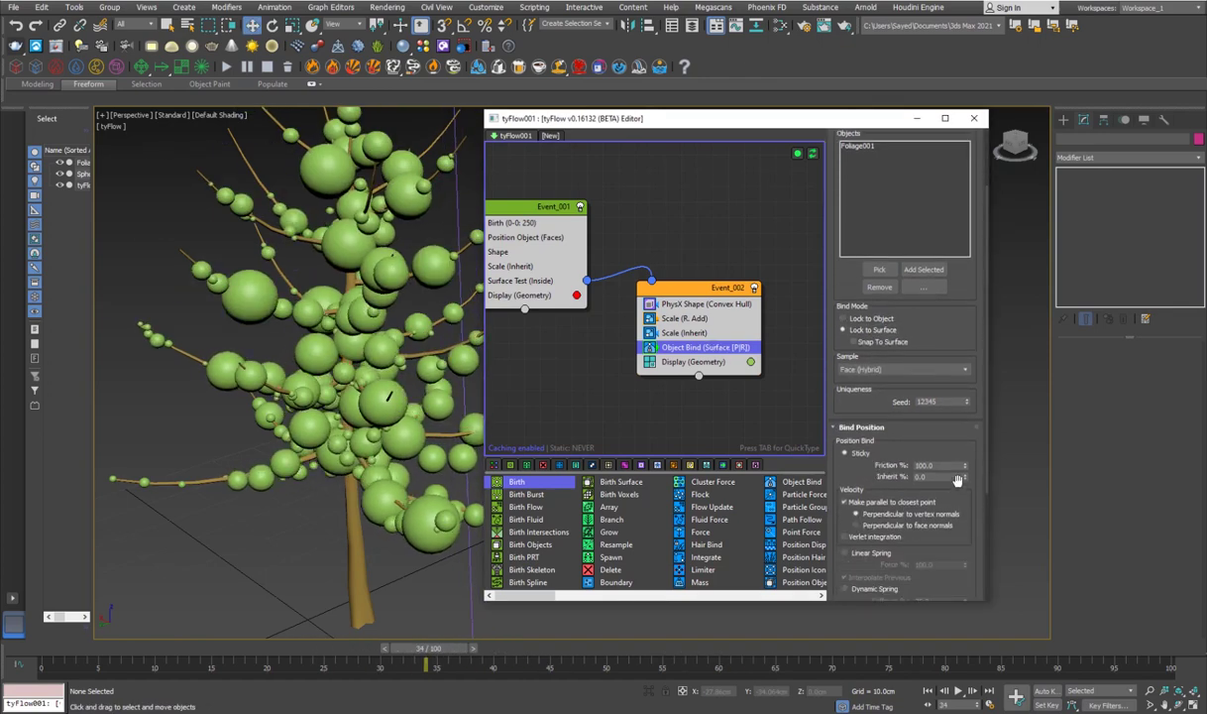
pyautogui.click(857, 455)
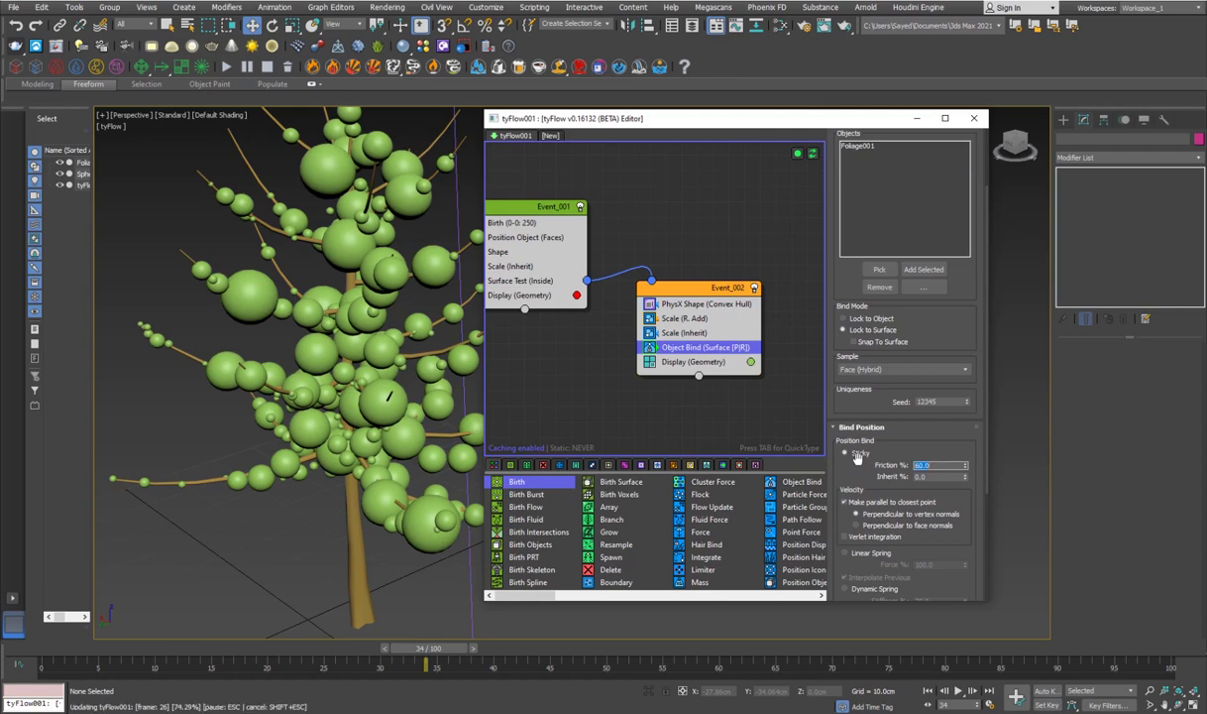
pyautogui.moveTo(331, 648); pyautogui.dragTo(390, 645)
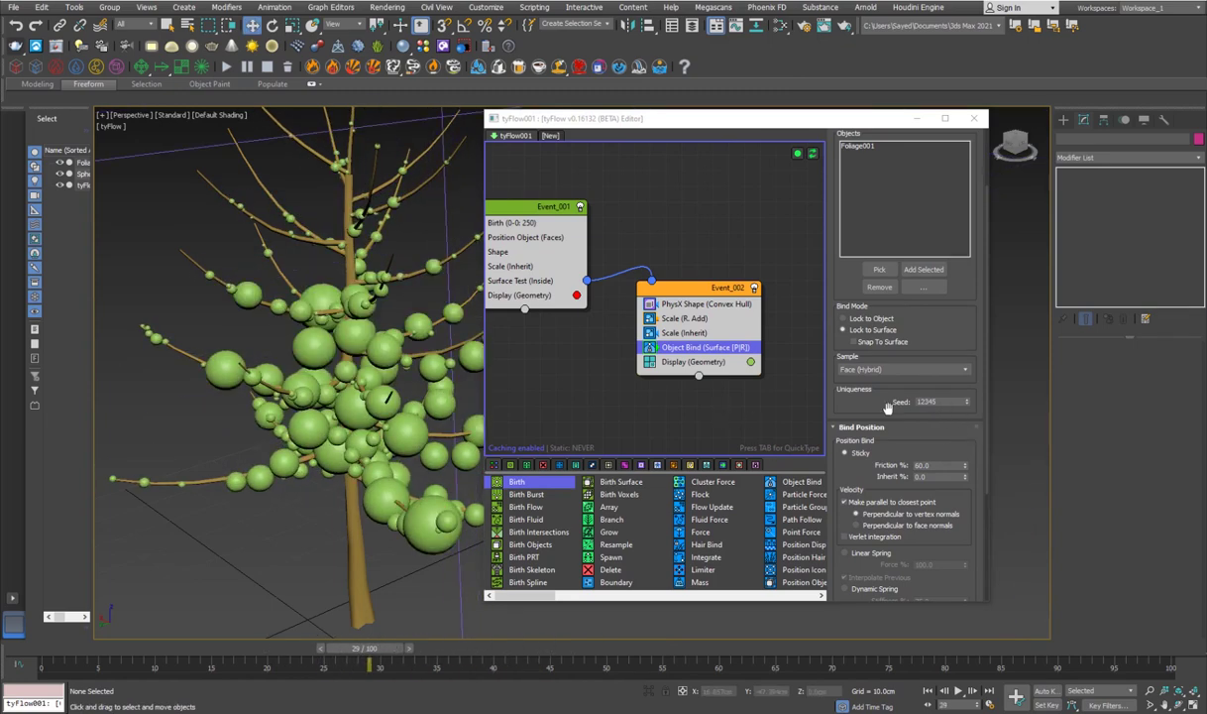
# Step: Limit the Object Bind operator's timing to an event age of 0 to 10
pyautogui.scroll(3, 876, 261)
pyautogui.click(851, 151)
pyautogui.click(865, 166)
pyautogui.click(872, 185)
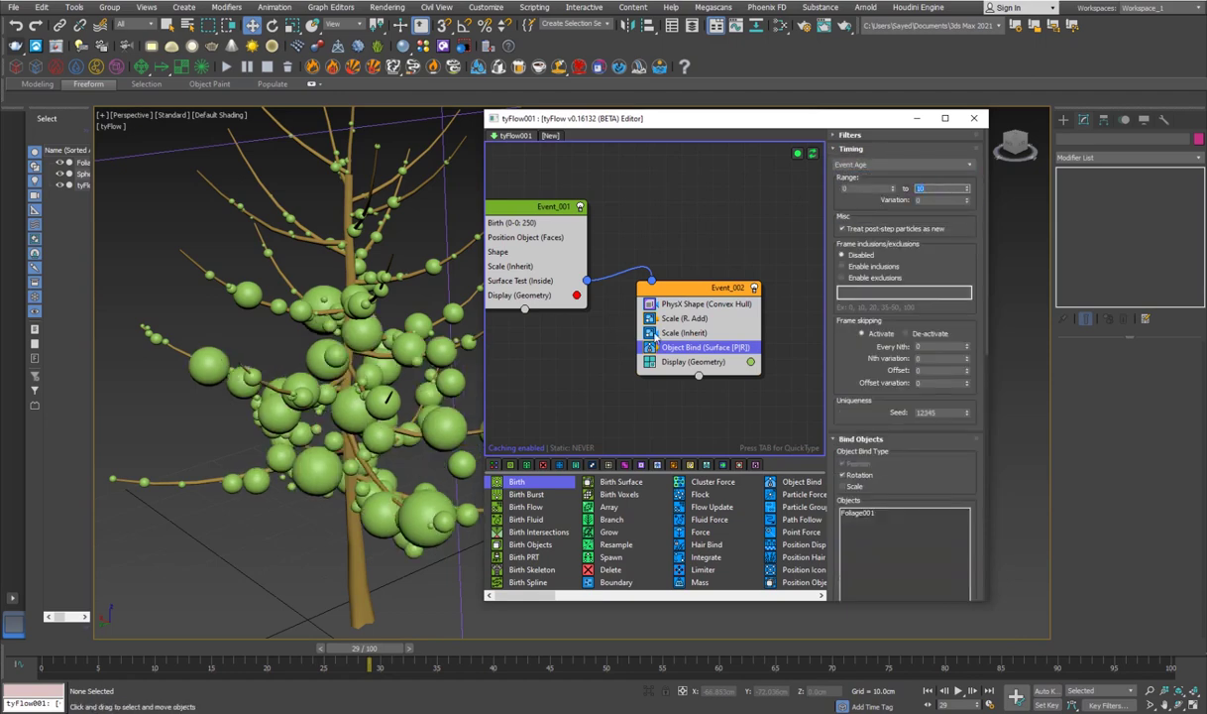
# Step: Limit the PhysX Shape operator's timing to an event age of 0 to 10 and play through the growth animation
pyautogui.click(684, 303)
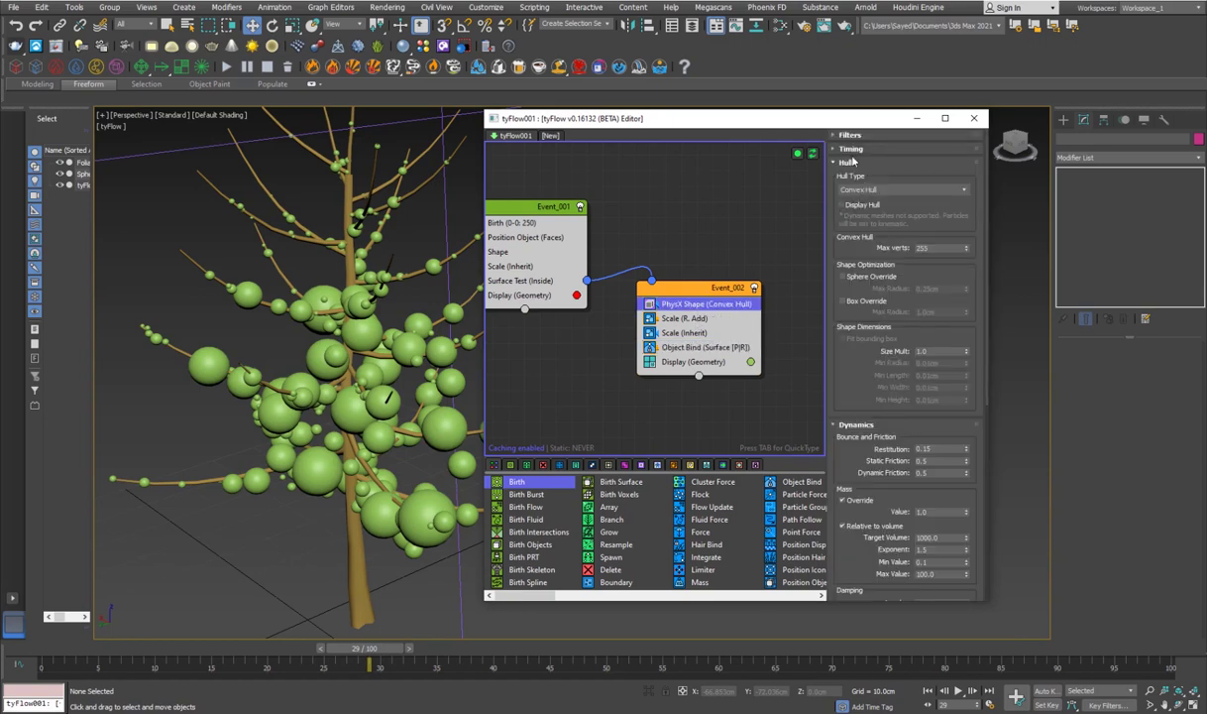
pyautogui.click(850, 149)
pyautogui.click(862, 164)
pyautogui.click(850, 200)
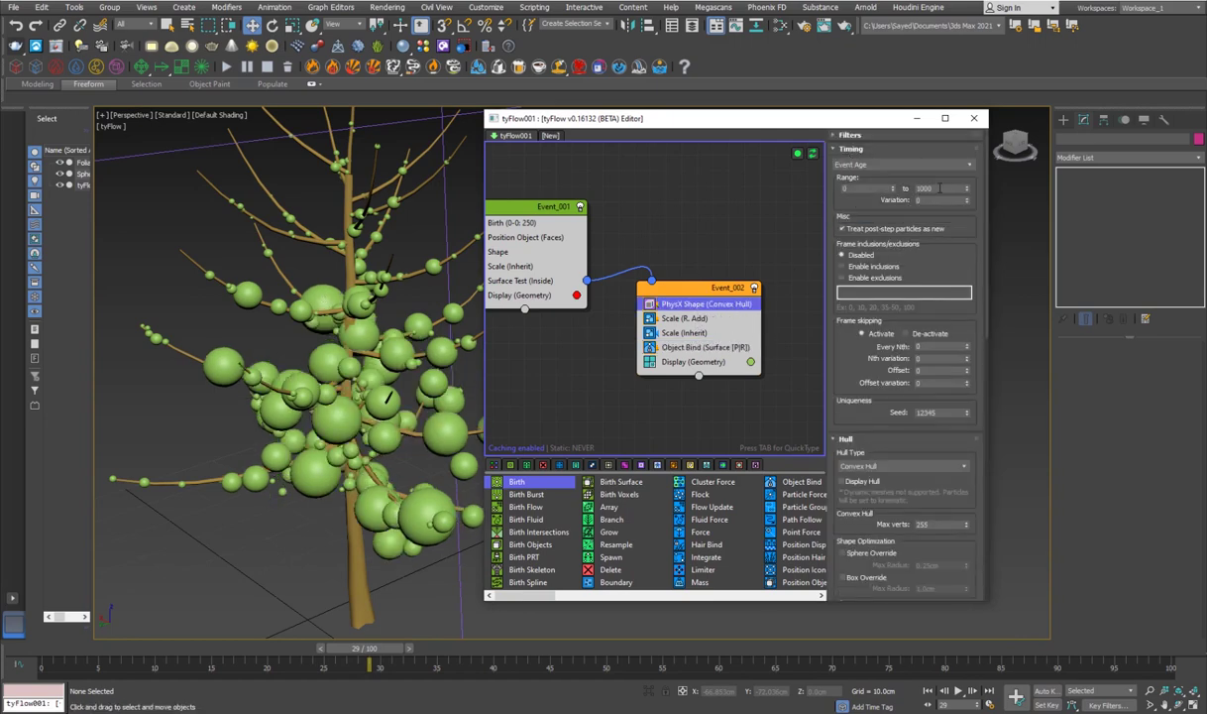
pyautogui.write('10')
pyautogui.press('Return')
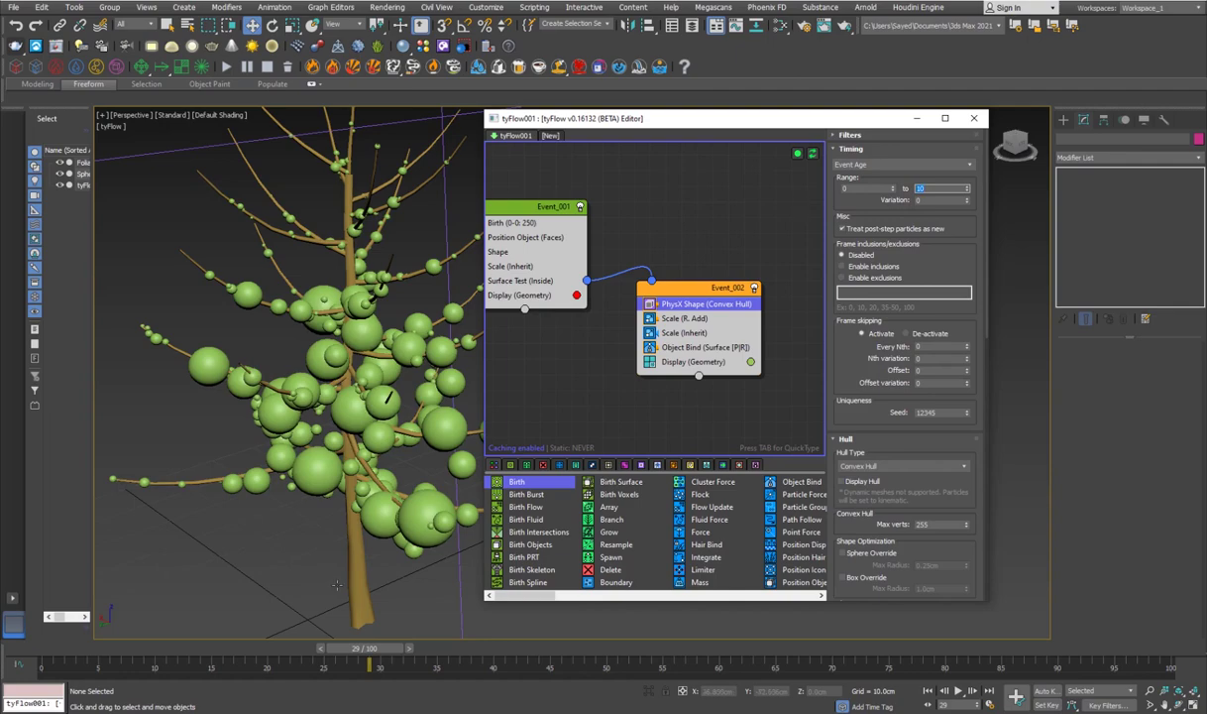
pyautogui.moveTo(352, 649); pyautogui.dragTo(600, 650)
pyautogui.press('/')
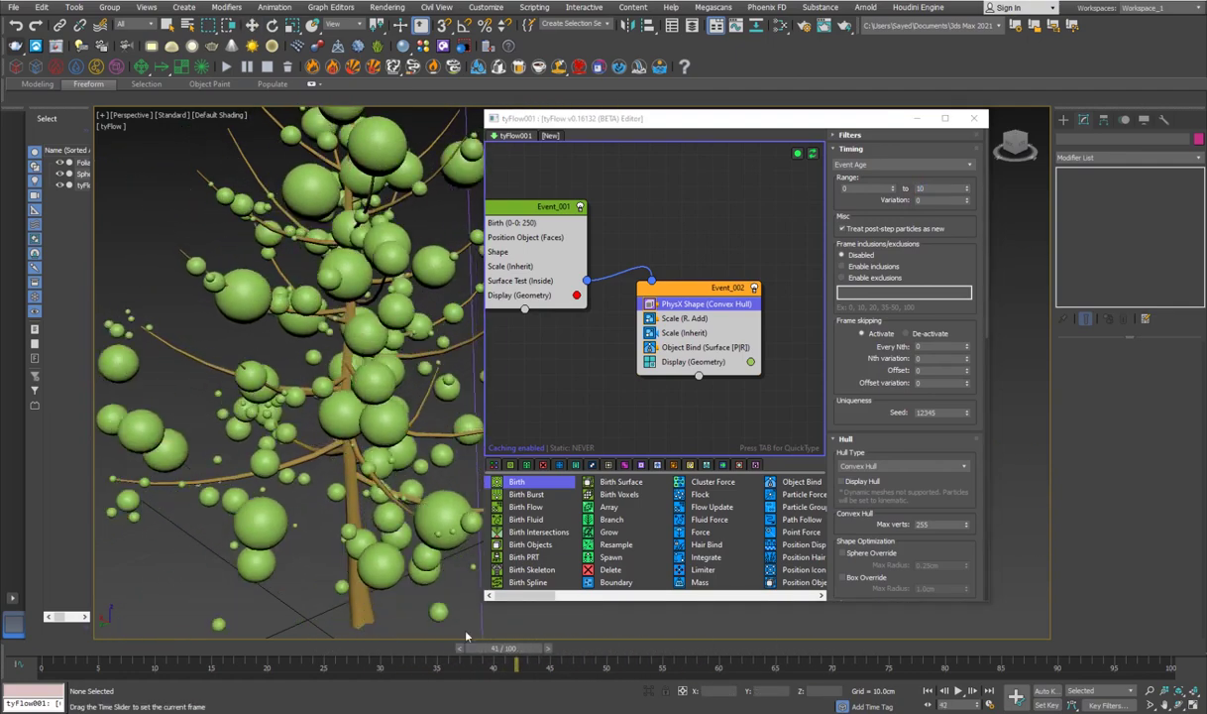
pyautogui.press('/')
pyautogui.moveTo(322, 651); pyautogui.dragTo(356, 648)
# Step: Add a Slow operator to Event_002 below Object Bind, set its velocity to 60% and play the animation
pyautogui.click(692, 293)
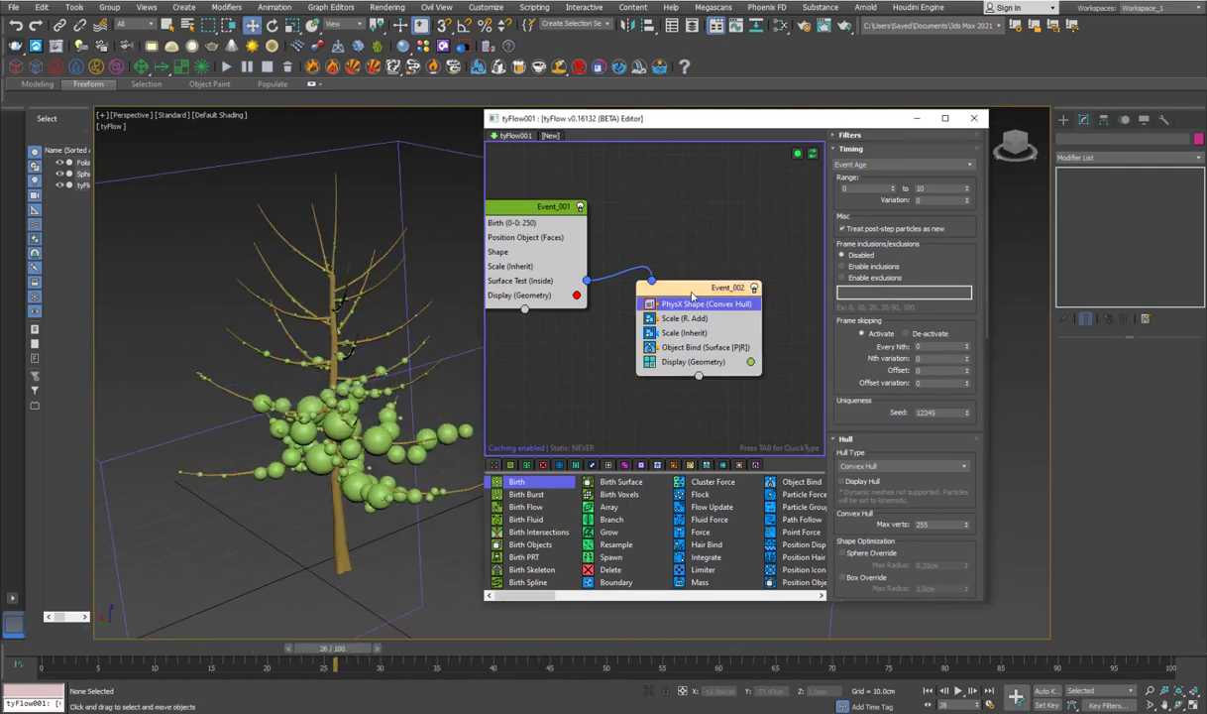
pyautogui.press('Tab')
pyautogui.write('slow')
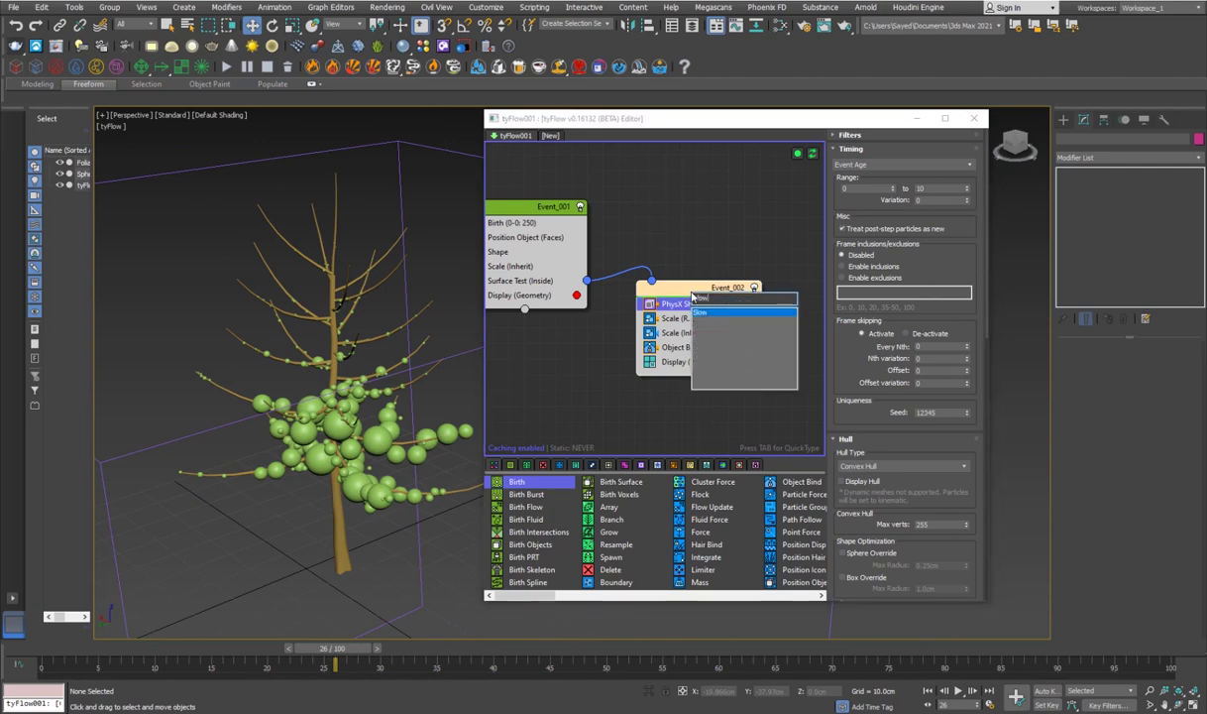
pyautogui.press('Return')
pyautogui.moveTo(710, 355); pyautogui.dragTo(710, 364)
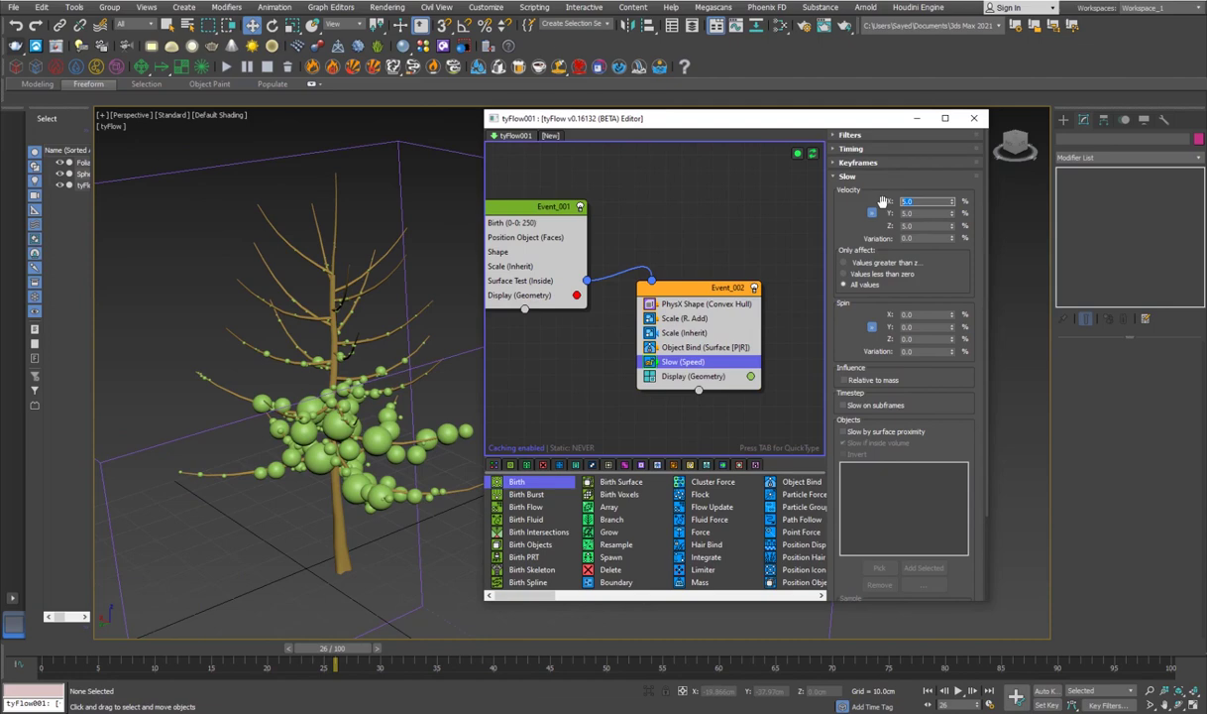
pyautogui.moveTo(331, 644); pyautogui.dragTo(527, 631)
pyautogui.press('/')
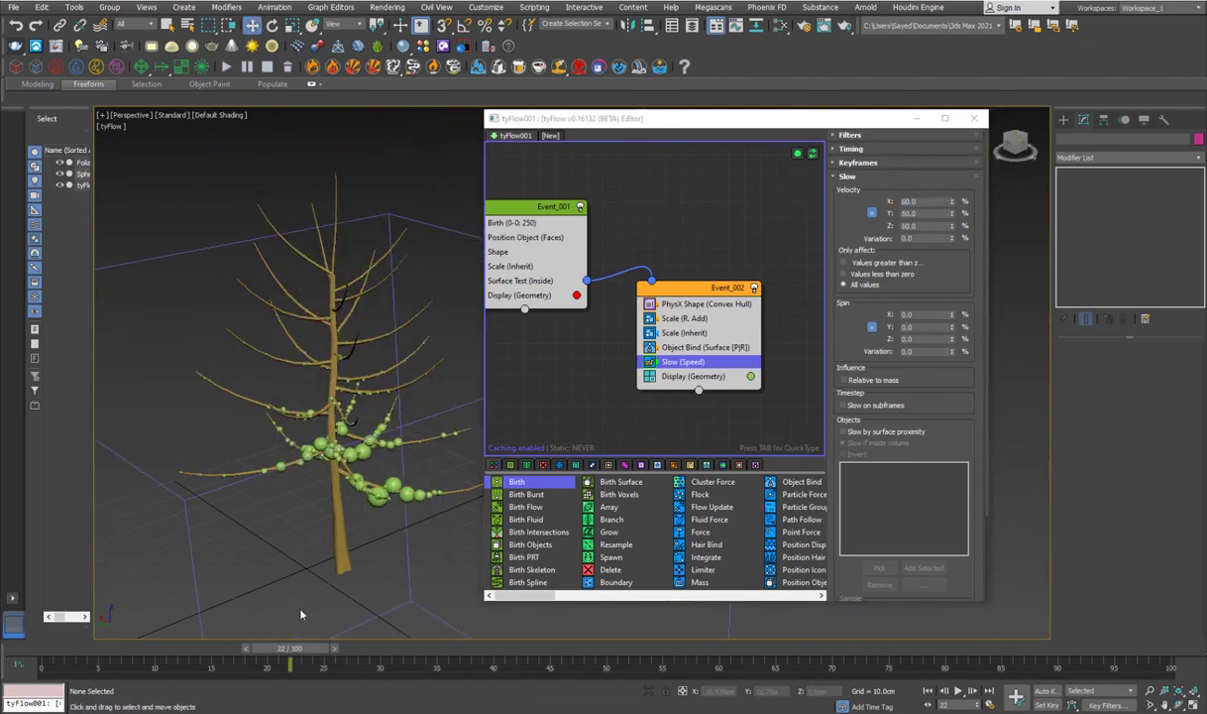
pyautogui.press('/')
# Step: Set the Slow operator's velocity to 50% and play through the growth, inspecting the spheres on the branches
pyautogui.write('50')
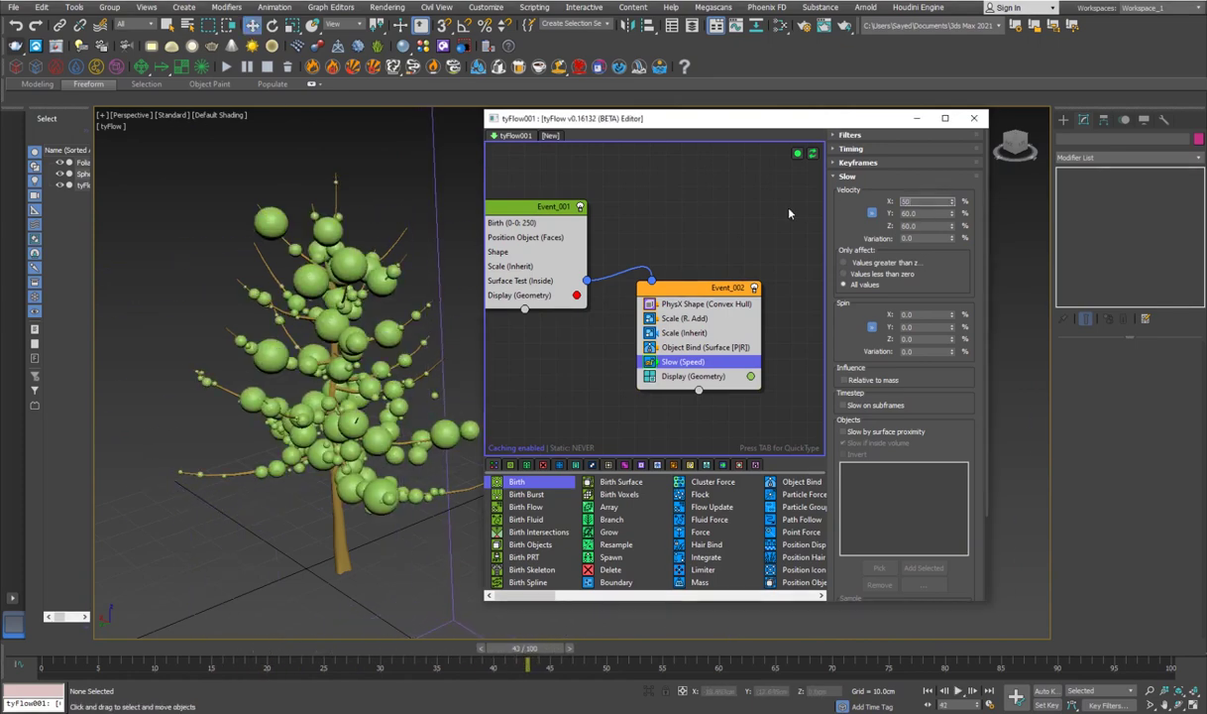
pyautogui.press('Return')
pyautogui.press('/')
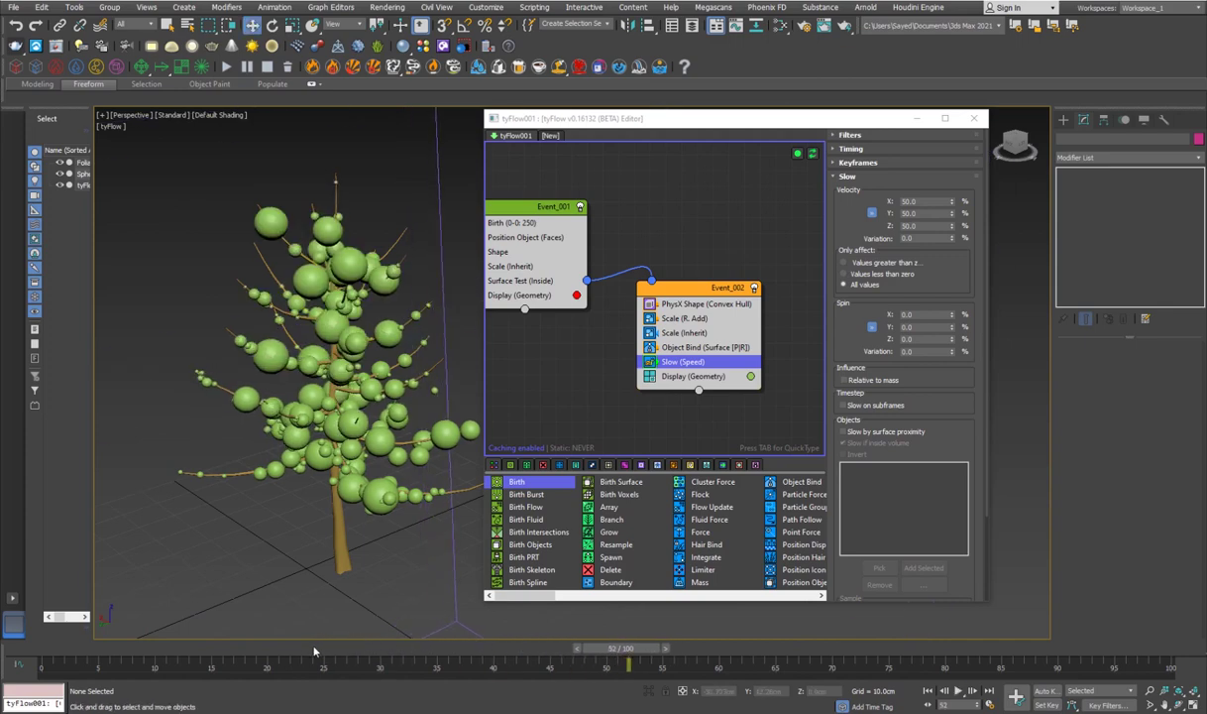
pyautogui.scroll(5, 365, 461)
pyautogui.scroll(3, 365, 446)
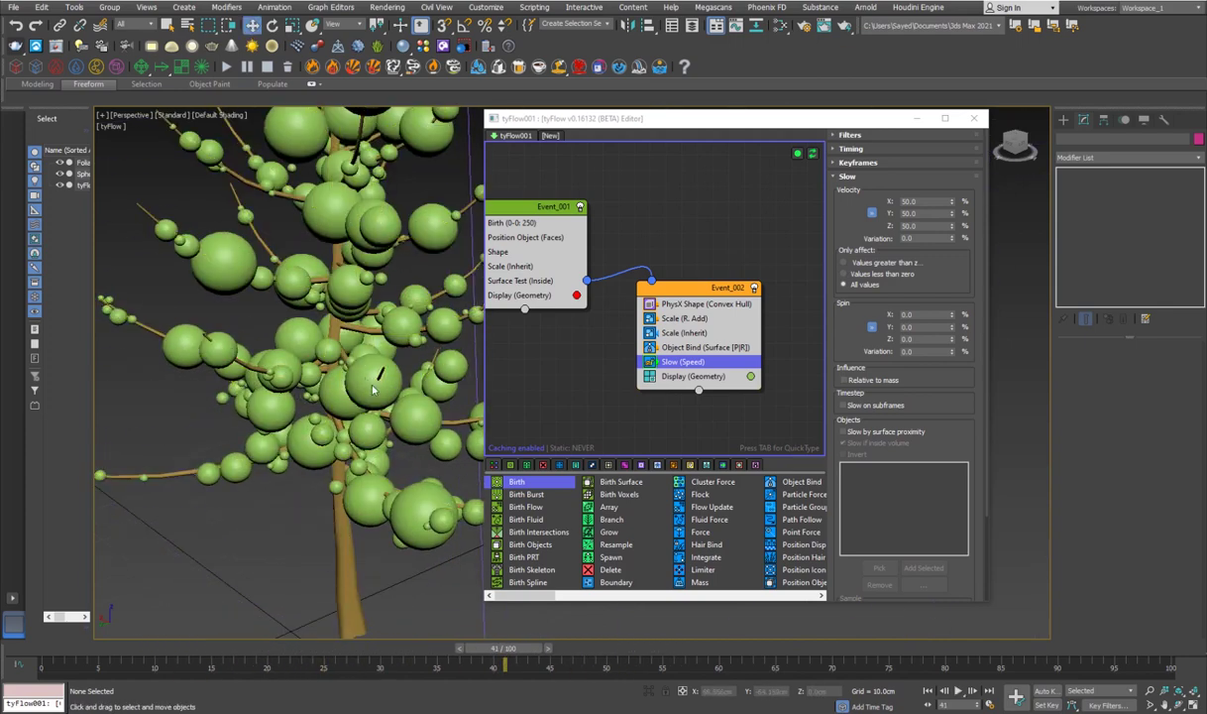
pyautogui.press('/')
pyautogui.scroll(-5, 367, 424)
pyautogui.press('/')
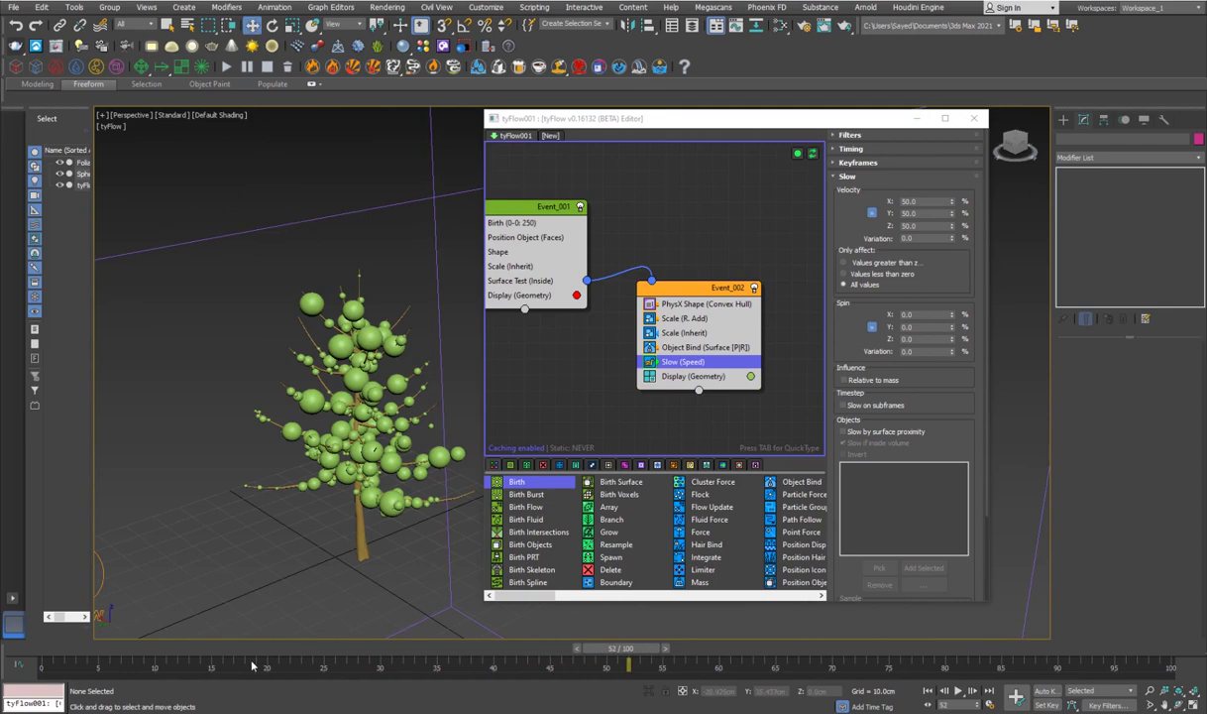
pyautogui.press('/')
pyautogui.moveTo(234, 651); pyautogui.dragTo(395, 652)
pyautogui.scroll(5, 344, 463)
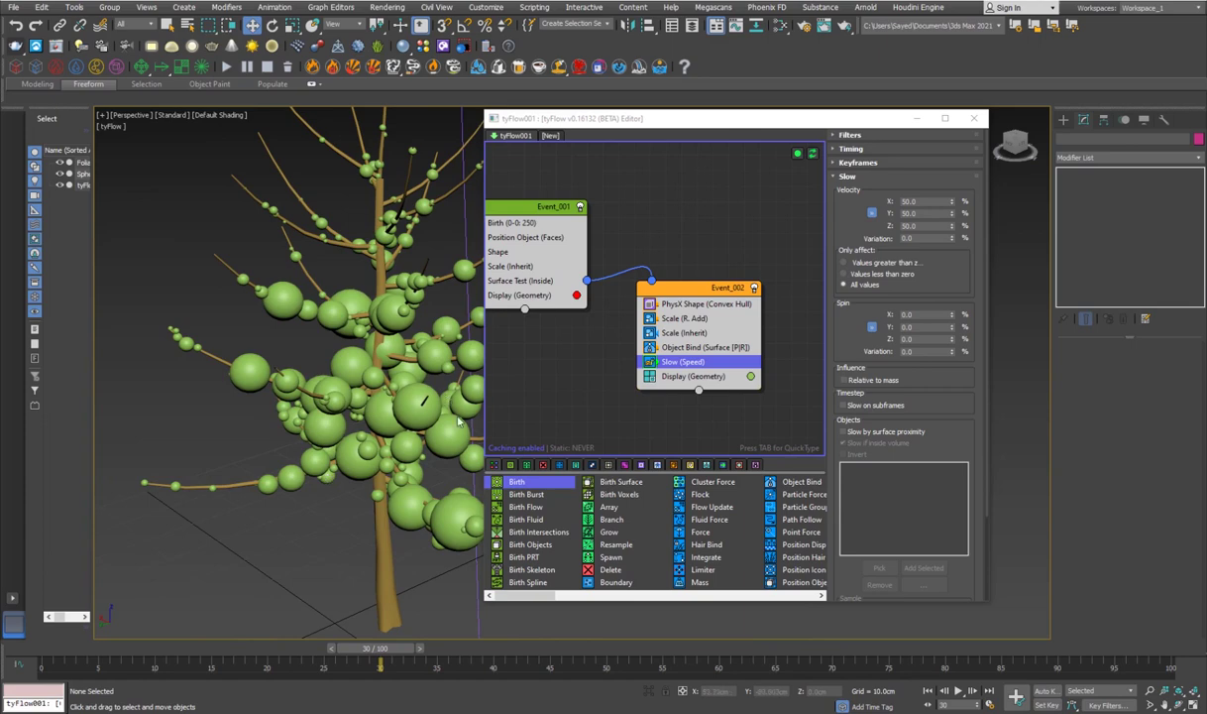
pyautogui.scroll(-6, 459, 421)
# Step: Enable the tyFlow object's simulation retimer by speed, lower the speed percentage and scrub to frame 66
pyautogui.click(132, 499)
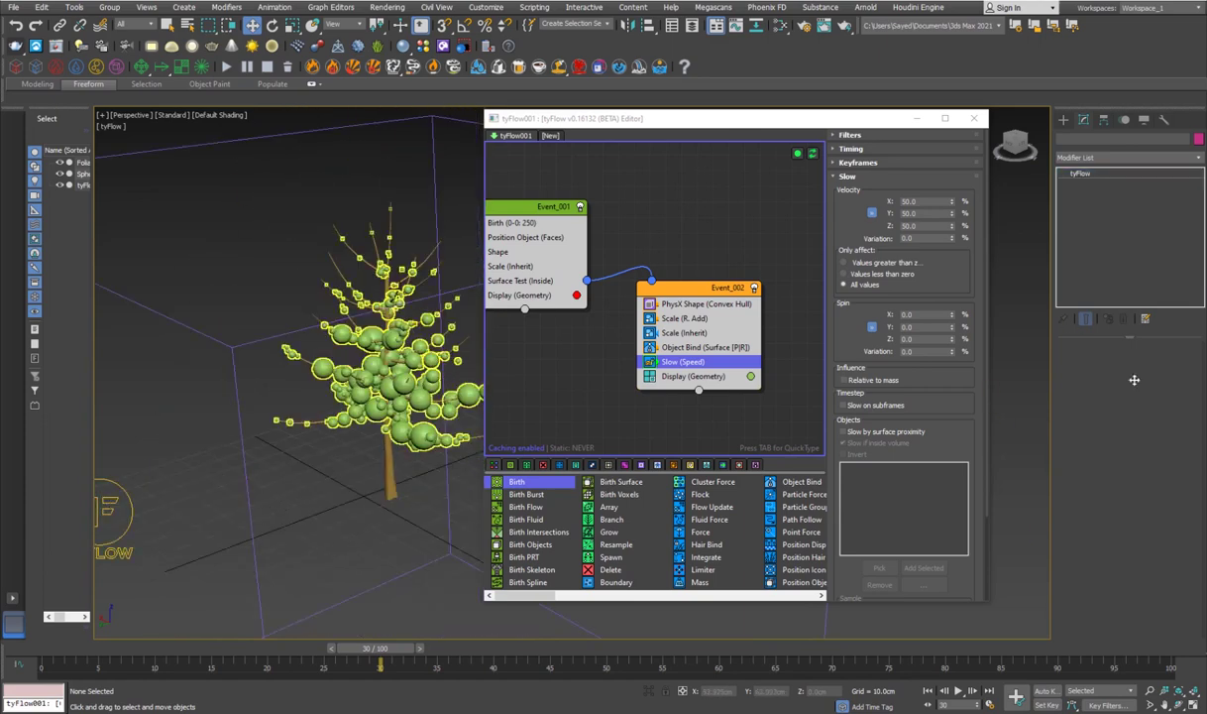
pyautogui.click(1079, 462)
pyautogui.click(1088, 496)
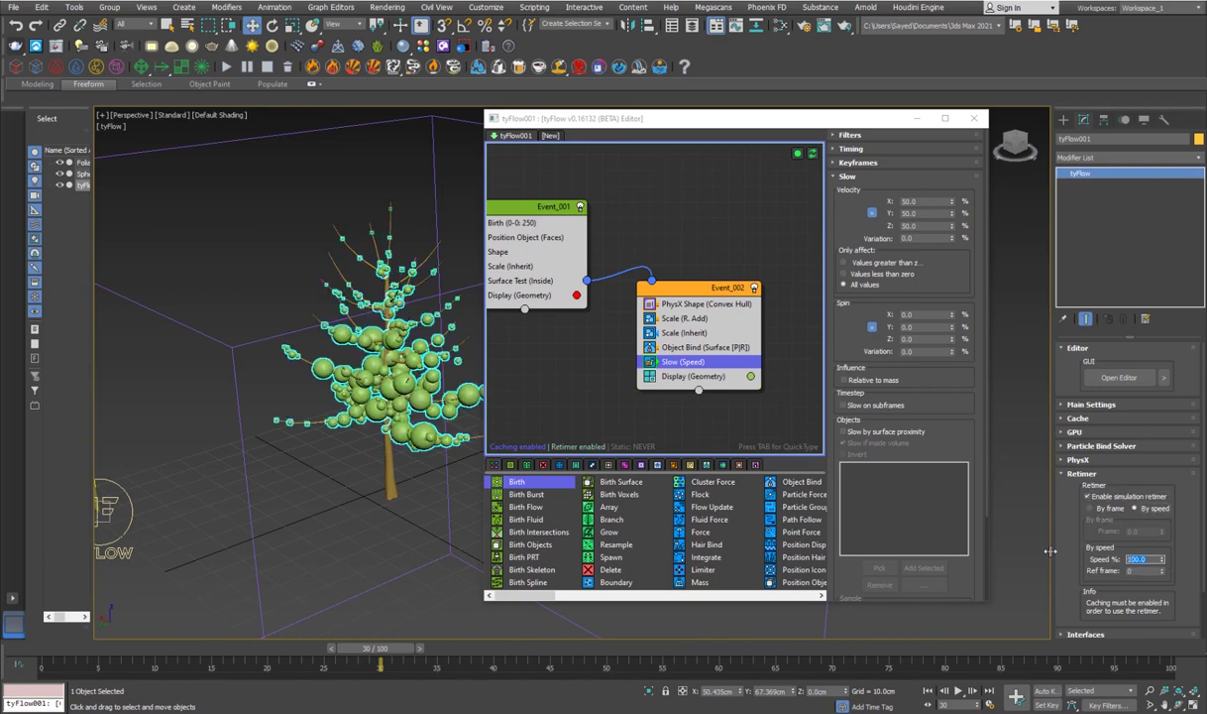
pyautogui.write('1')
pyautogui.press('Return')
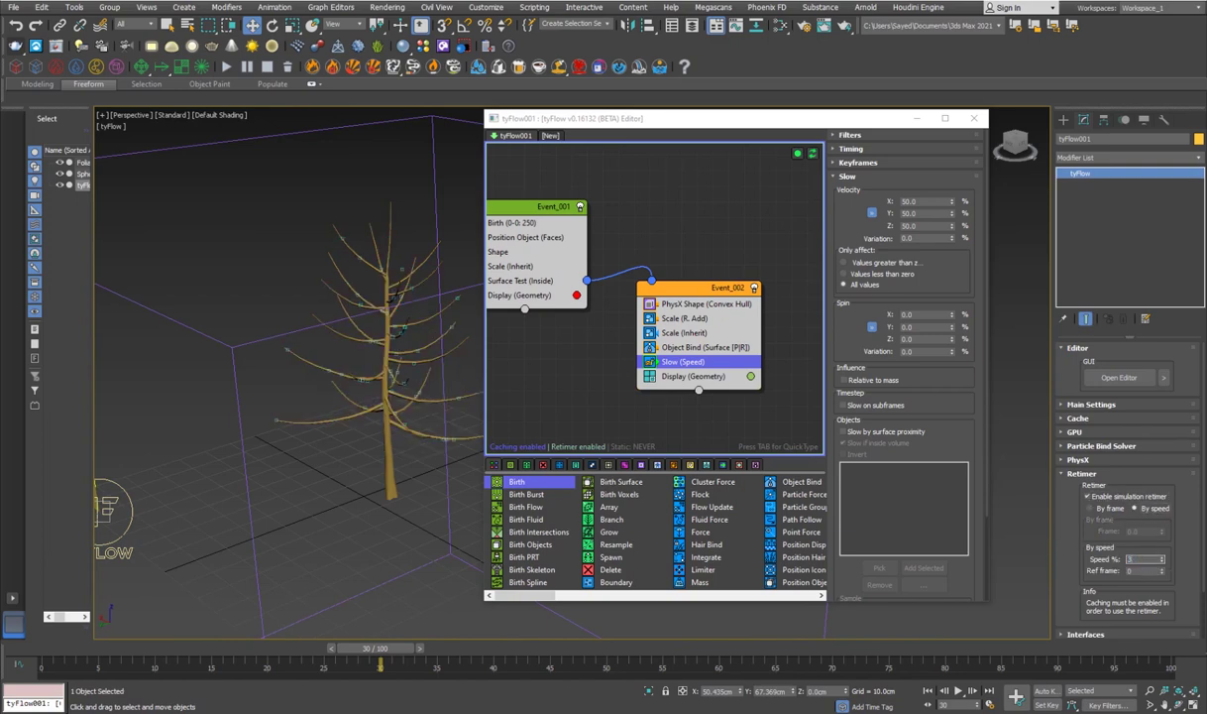
pyautogui.click(363, 555)
pyautogui.moveTo(378, 658); pyautogui.dragTo(787, 658)
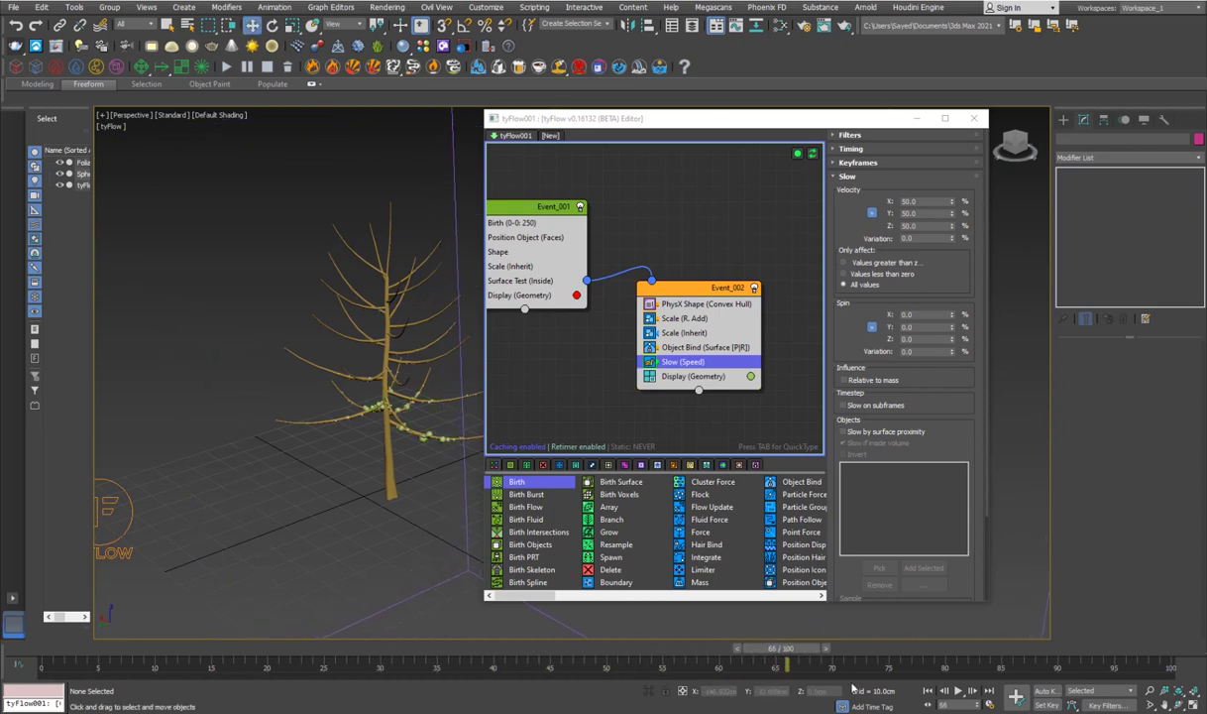
# Step: Extend the timeline's end to frame 237 and play through the retimed growth animation
pyautogui.keyDown('ctrl'); pyautogui.keyDown('alt'); pyautogui.moveTo(908, 674); pyautogui.dragTo(129, 644, button='right'); pyautogui.keyUp('alt'); pyautogui.keyUp('ctrl')
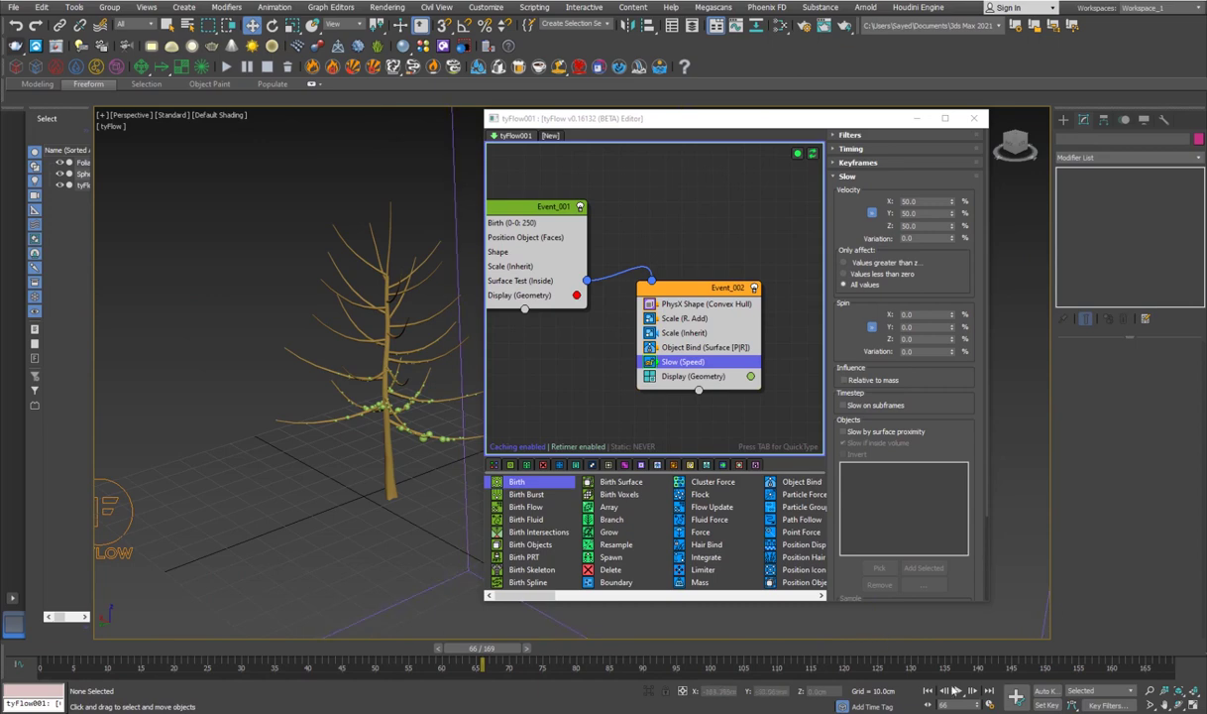
pyautogui.keyDown('ctrl'); pyautogui.keyDown('alt'); pyautogui.moveTo(1117, 674); pyautogui.dragTo(439, 598, button='right'); pyautogui.keyUp('alt'); pyautogui.keyUp('ctrl')
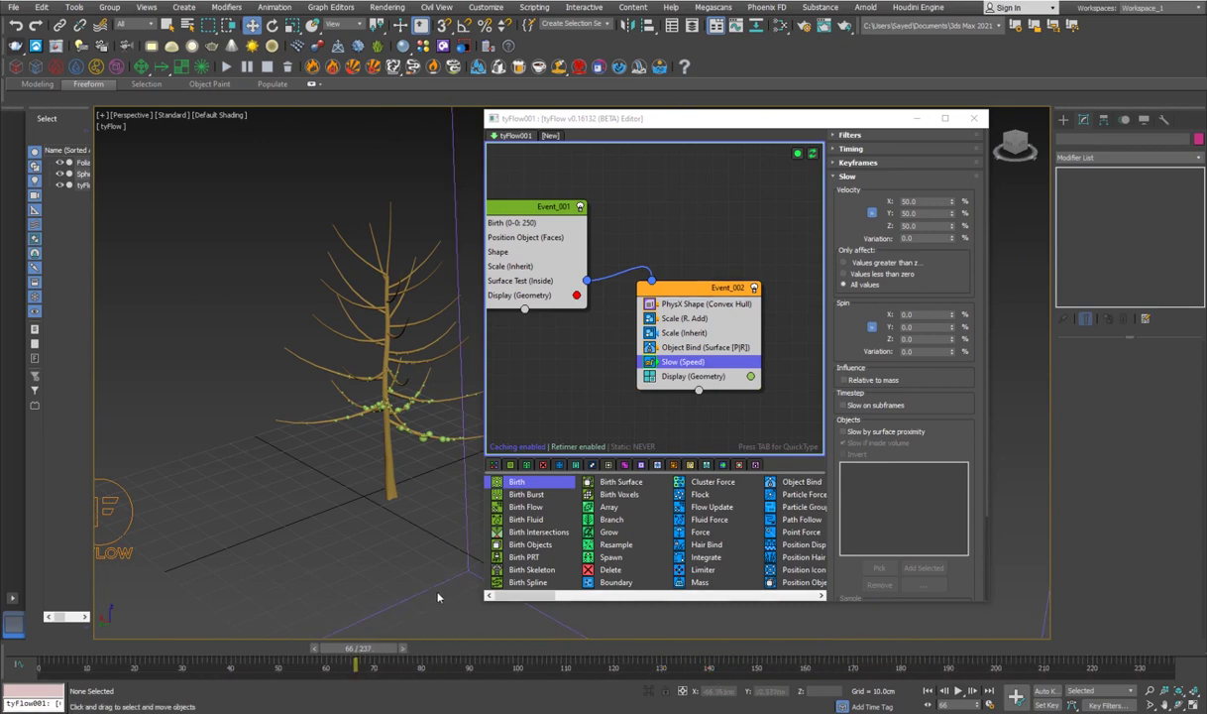
pyautogui.press('/')
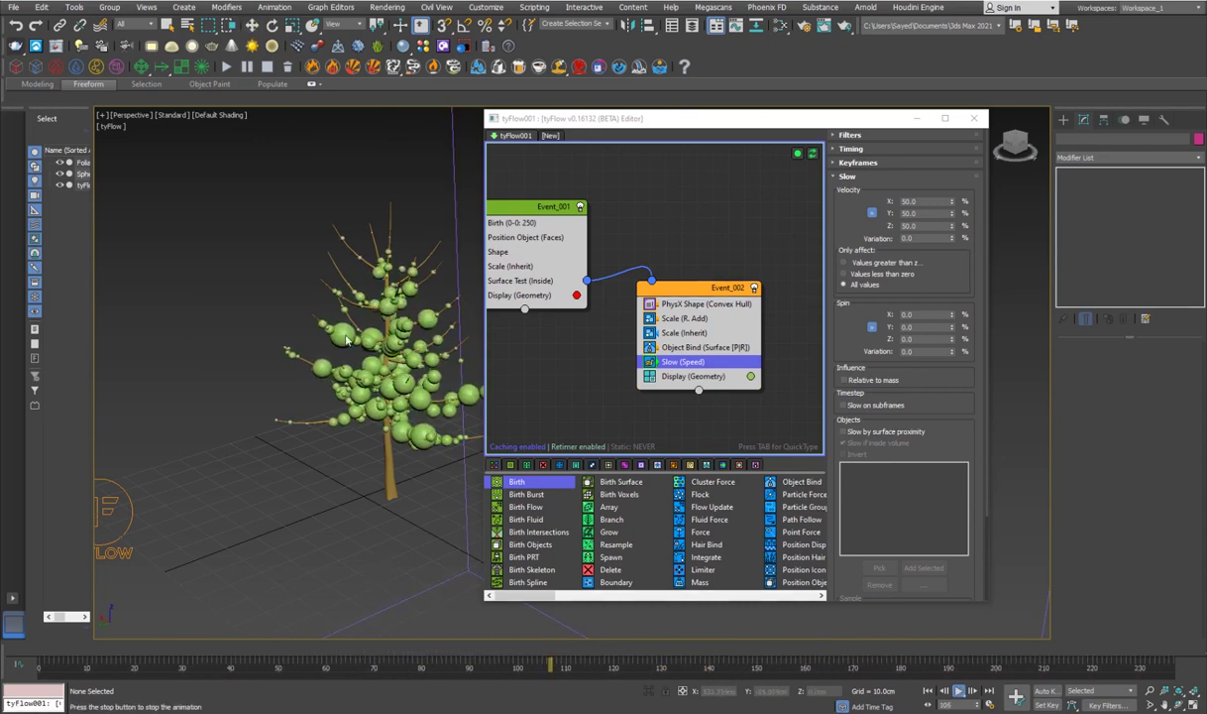
pyautogui.moveTo(430, 651); pyautogui.dragTo(368, 651)
pyautogui.press('/')
pyautogui.press('/')
pyautogui.moveTo(445, 654); pyautogui.dragTo(391, 651)
pyautogui.press('/')
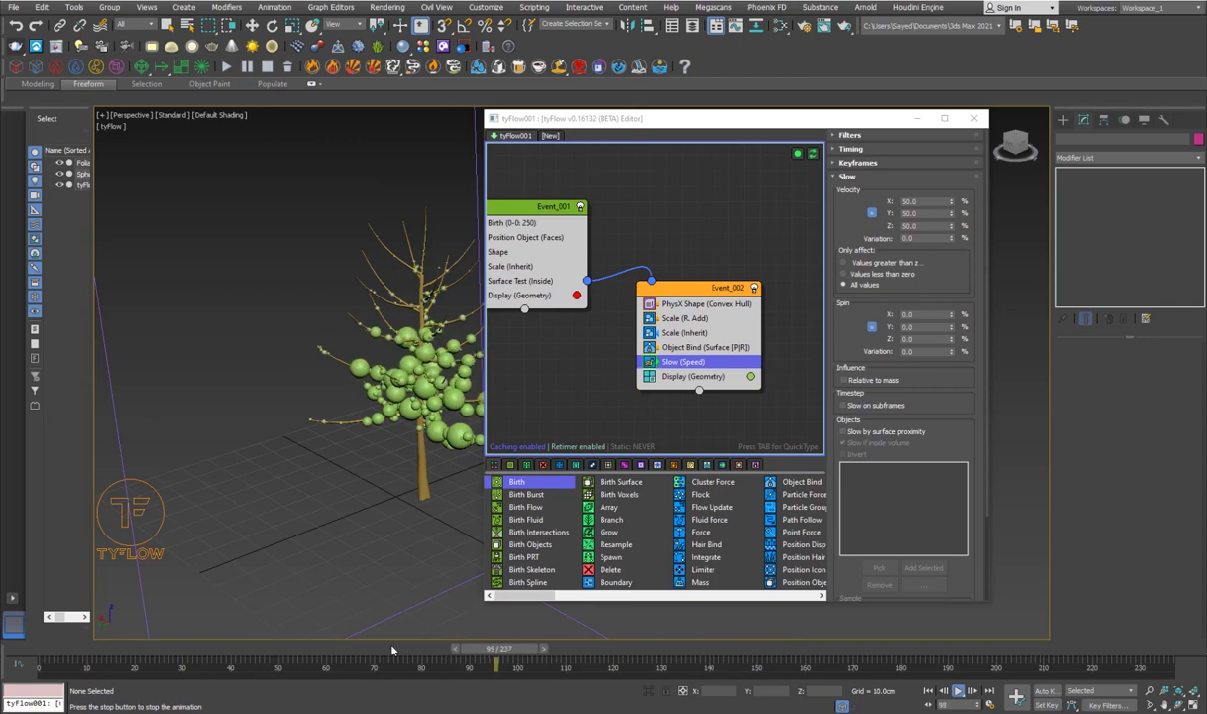
pyautogui.press('/')
# Step: Add a Rotation operator with Random 3D orientation at the top of Event_002
pyautogui.press('z')
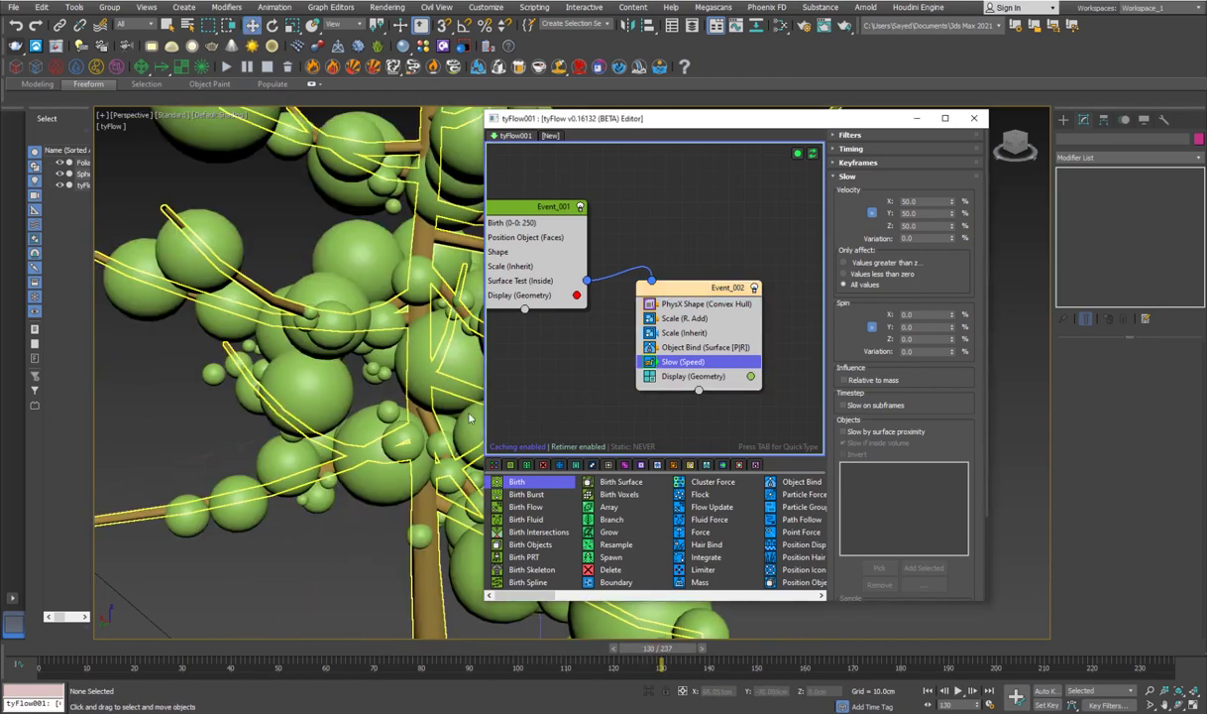
pyautogui.scroll(-5, 361, 402)
pyautogui.scroll(3, 307, 436)
pyautogui.scroll(5, 287, 451)
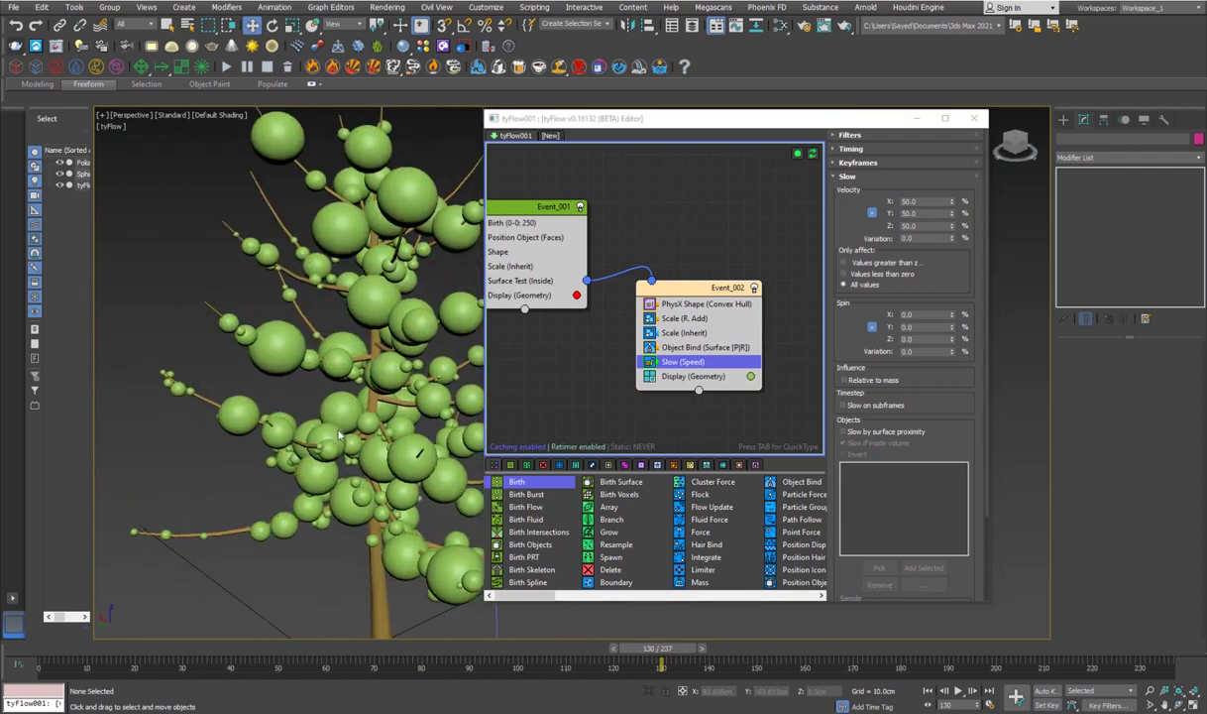
pyautogui.press('Tab')
pyautogui.write('ro')
pyautogui.press('Return')
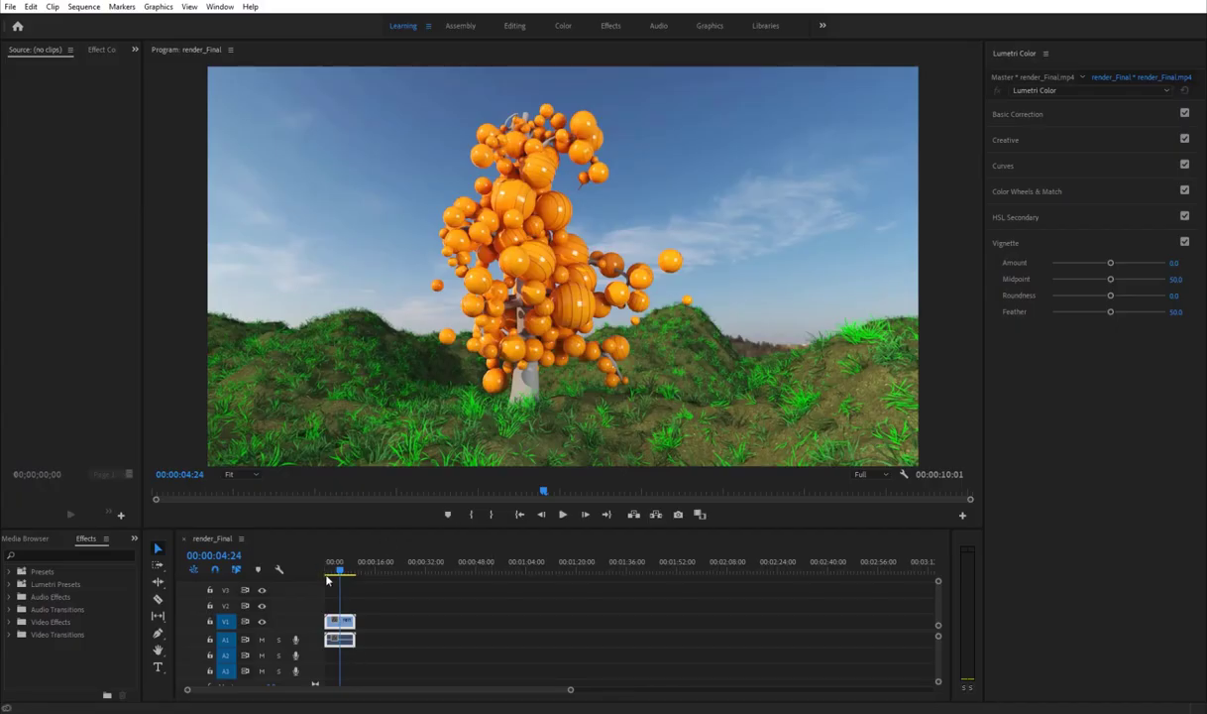
# Step: Switch to Premiere Pro and scrub through the render_Final sequence to examine the spheres' motion
pyautogui.moveTo(330, 572); pyautogui.dragTo(346, 576)
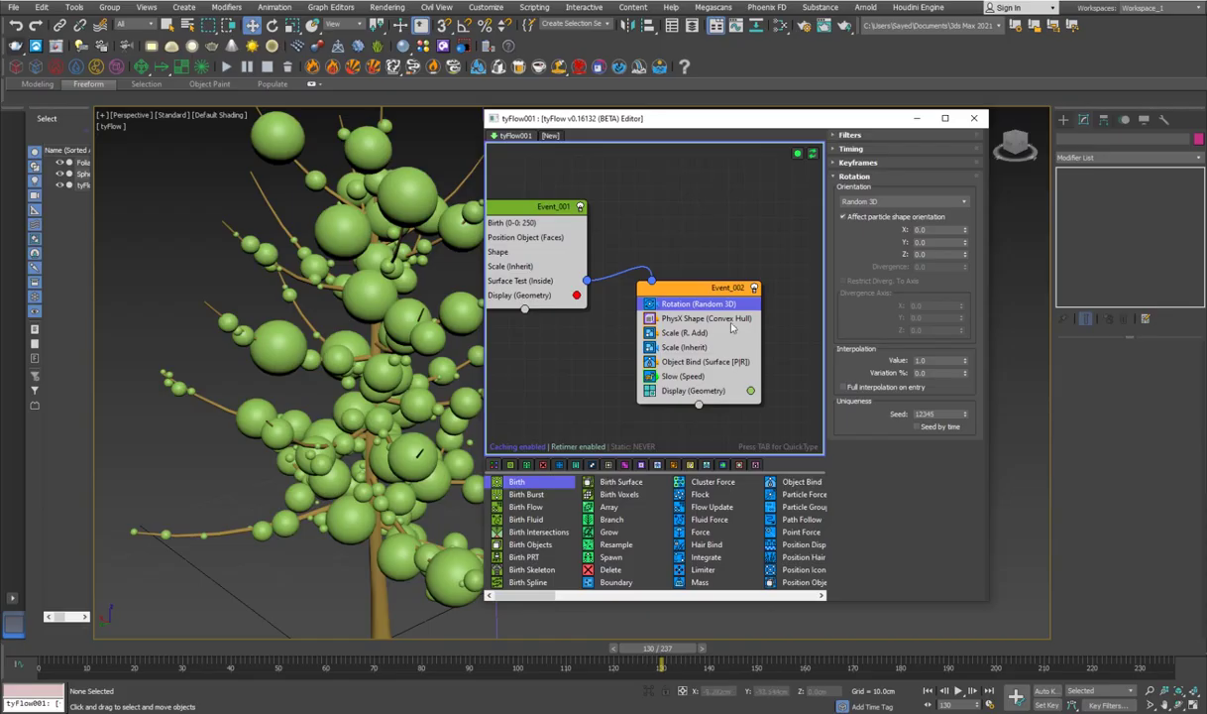
# Step: Return to 3ds Max, add a Random 3D Spin operator above Rotation in Event_002 and play through the animation
pyautogui.press('Tab')
pyautogui.write('spin')
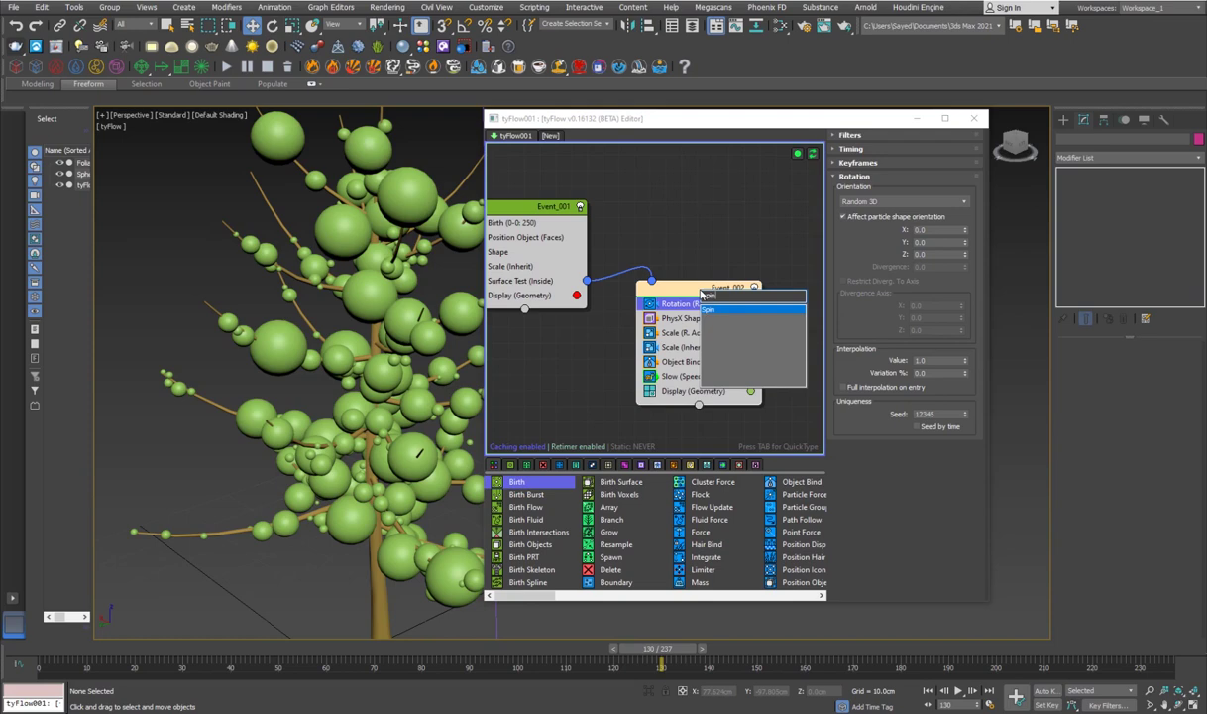
pyautogui.press('Return')
pyautogui.moveTo(458, 649)
pyautogui.mouseDown()
pyautogui.moveTo(381, 651)
pyautogui.moveTo(443, 659)
pyautogui.mouseUp()
pyautogui.press('/')
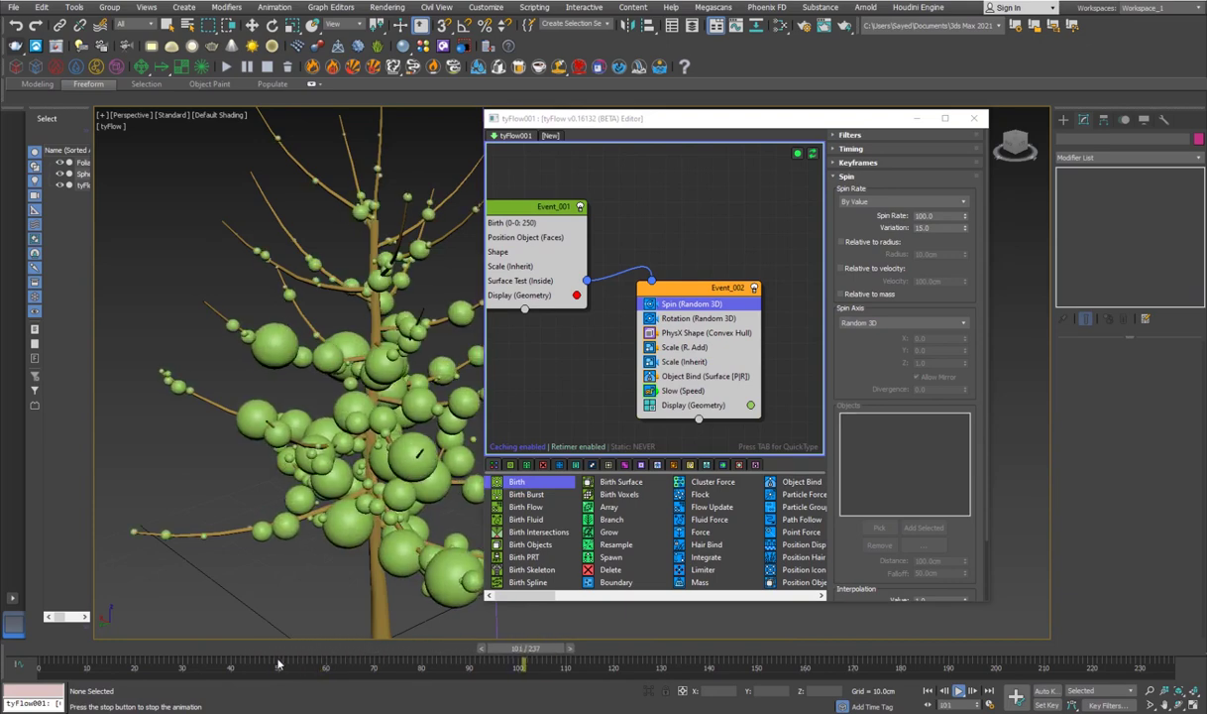
pyautogui.press('/')
pyautogui.moveTo(311, 650); pyautogui.dragTo(499, 674)
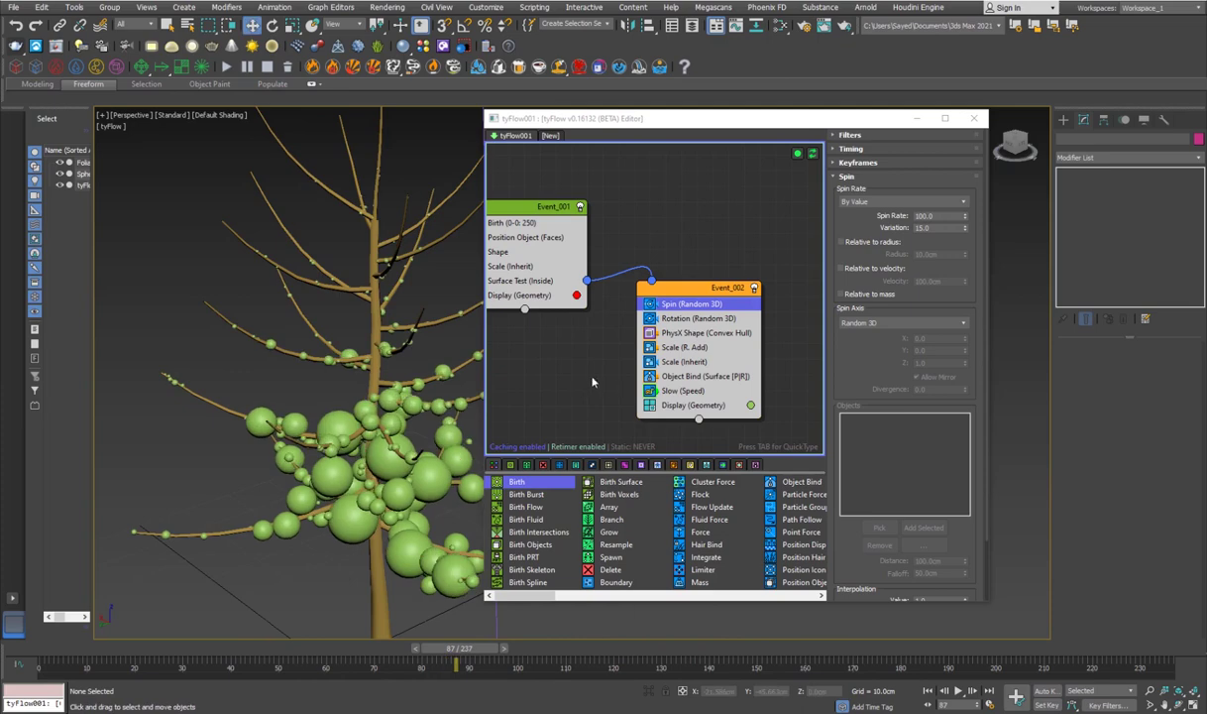
# Step: Set the Birth operator's total in Event_001 to 300 particles and play through the animation
pyautogui.moveTo(593, 380); pyautogui.dragTo(634, 386, button='middle')
pyautogui.click(592, 228)
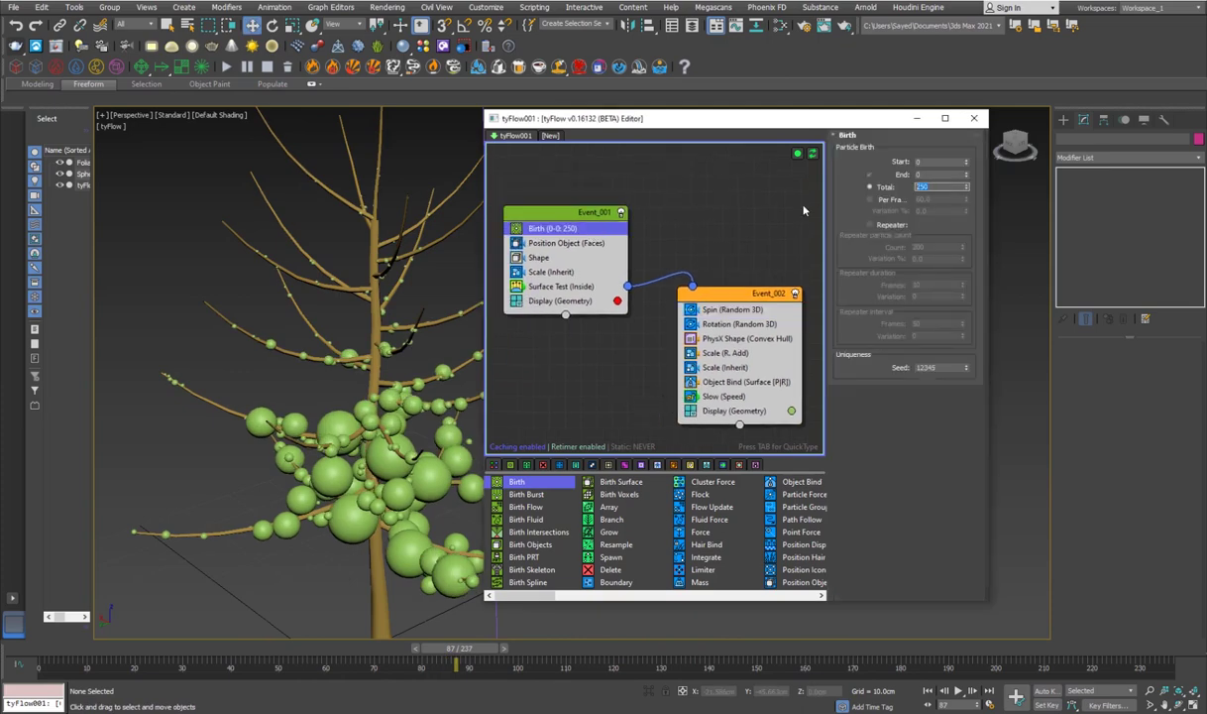
pyautogui.press('Return')
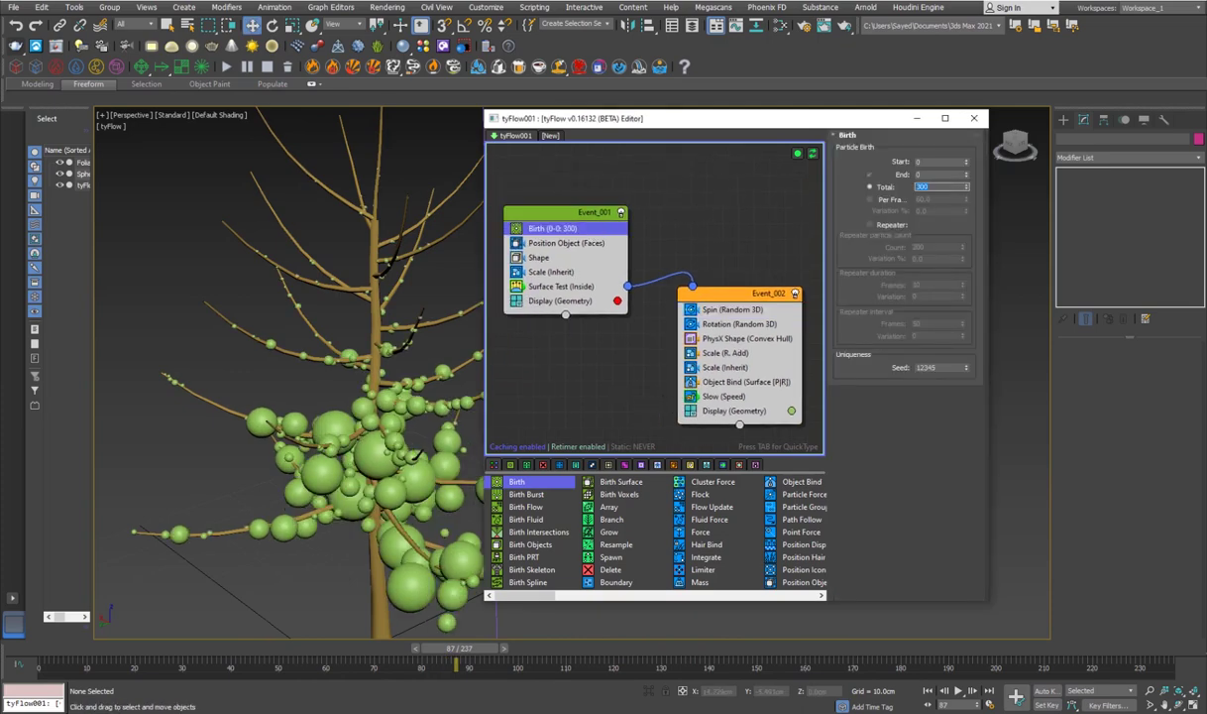
pyautogui.press('/')
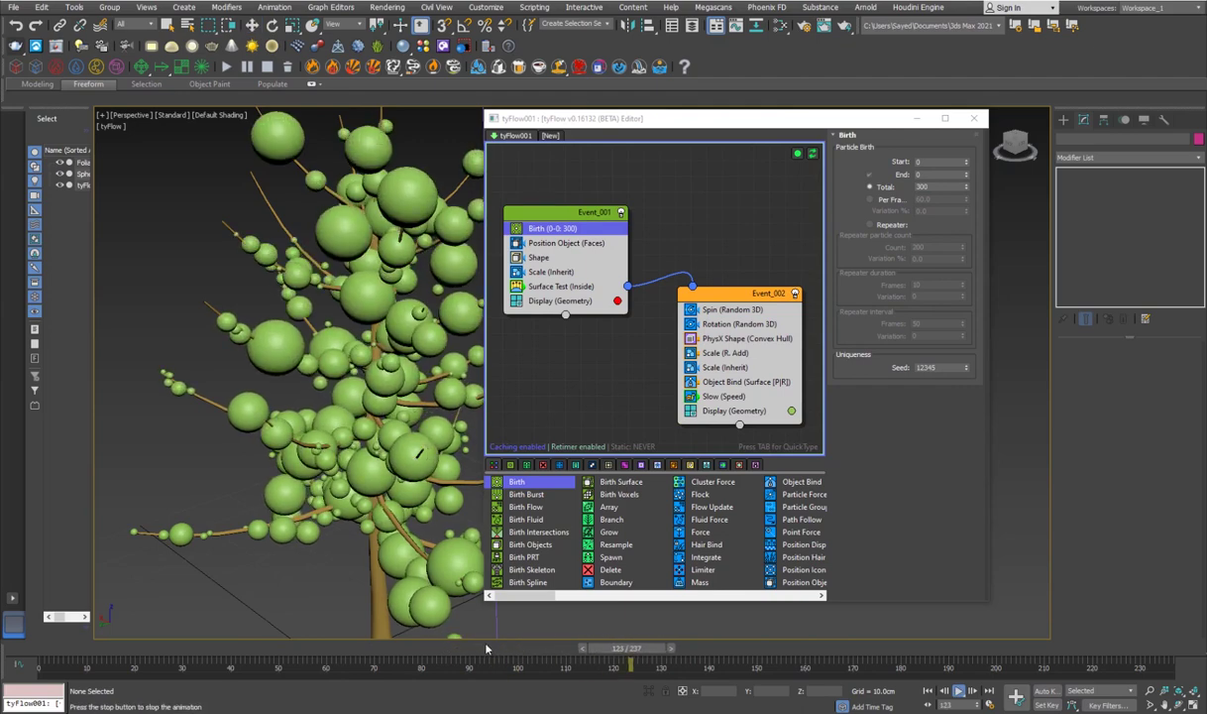
pyautogui.press('/')
pyautogui.moveTo(402, 649); pyautogui.dragTo(270, 652)
pyautogui.press('/')
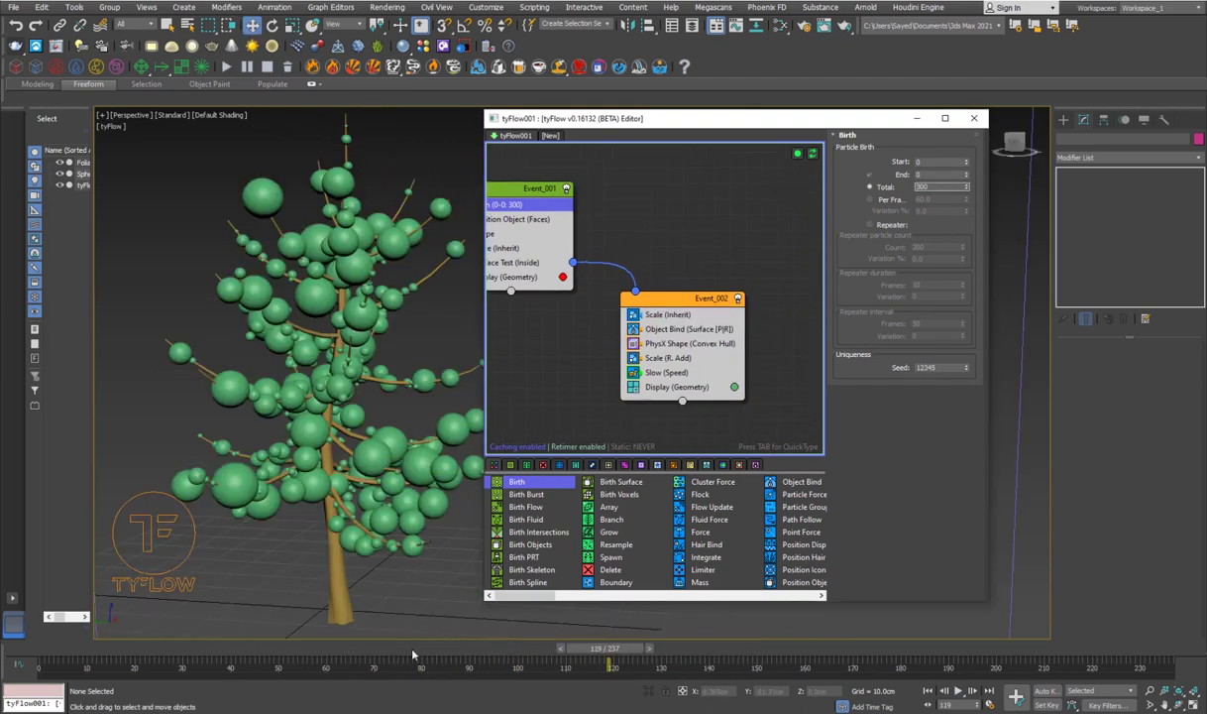
# Step: Scrub through the growth animation in the finished scenes, ending at frame 117 of the landscape scene
pyautogui.moveTo(414, 654); pyautogui.dragTo(644, 649)
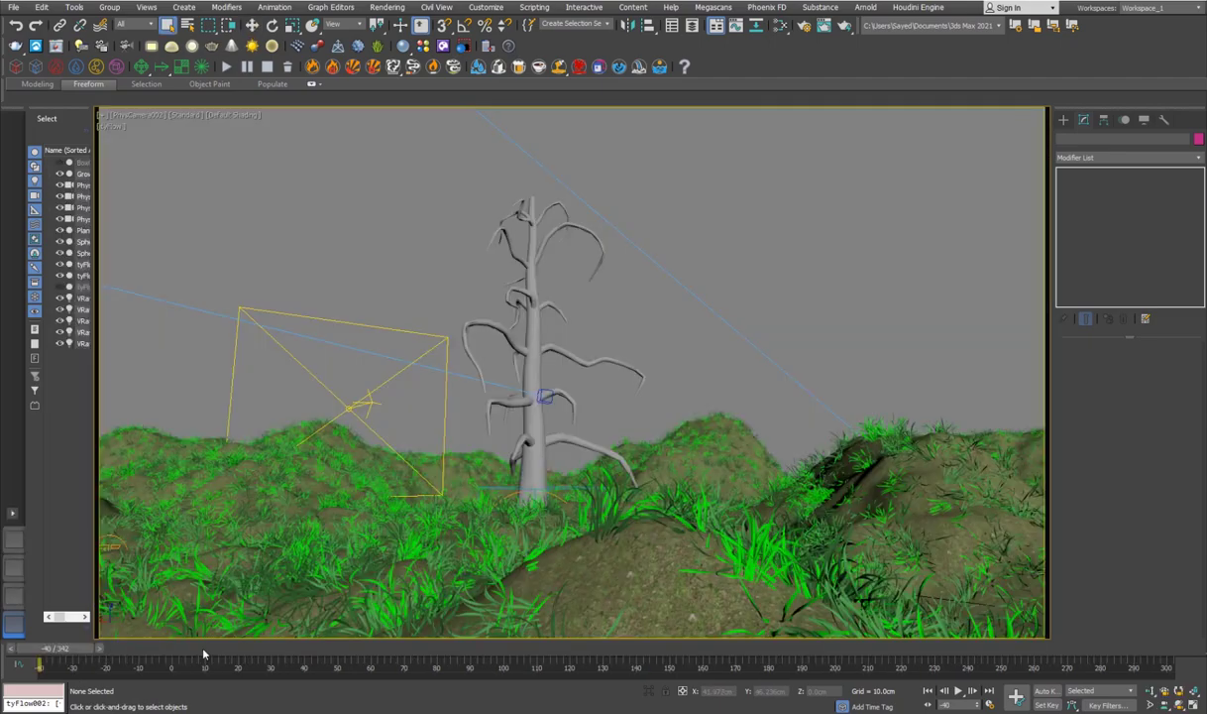
pyautogui.moveTo(206, 652); pyautogui.dragTo(561, 660)
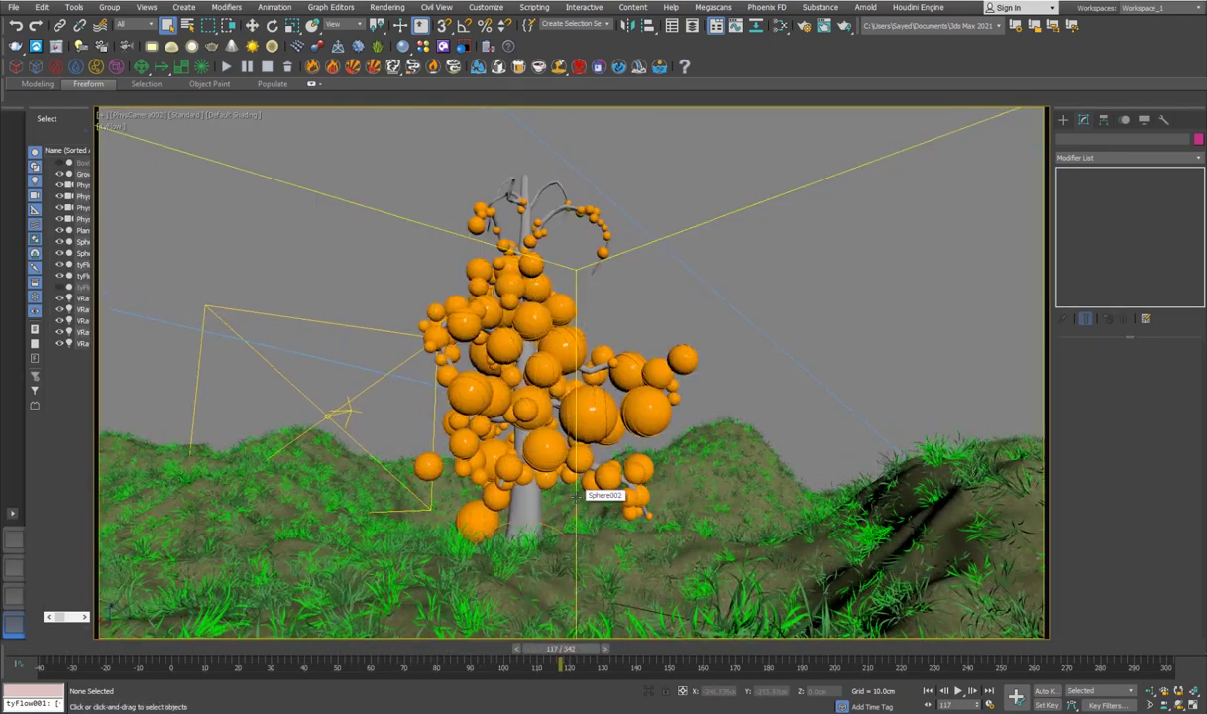
# Step: Switch the landscape scene to the perspective view, select tyFlow001 and open its editor to examine its events
pyautogui.press('p')
pyautogui.scroll(-5, 585, 447)
pyautogui.keyDown('alt'); pyautogui.moveTo(497, 414); pyautogui.dragTo(504, 492, button='middle'); pyautogui.keyUp('alt')
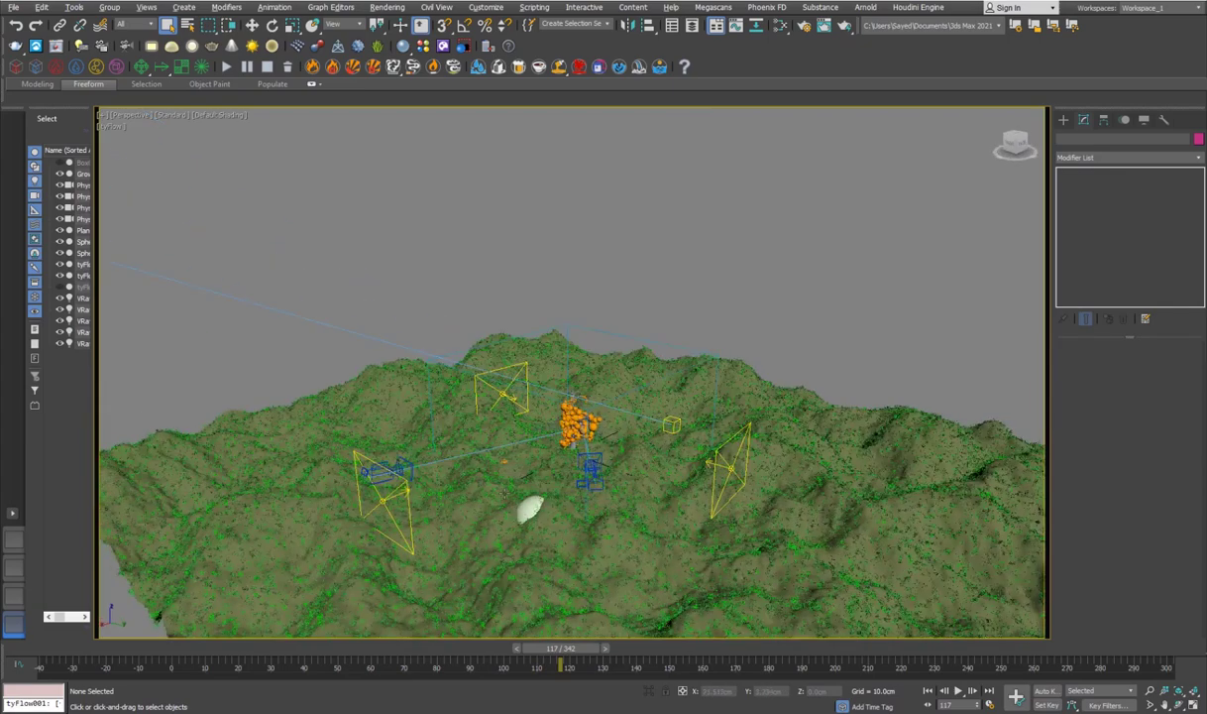
pyautogui.scroll(3, 506, 482)
pyautogui.click(505, 450)
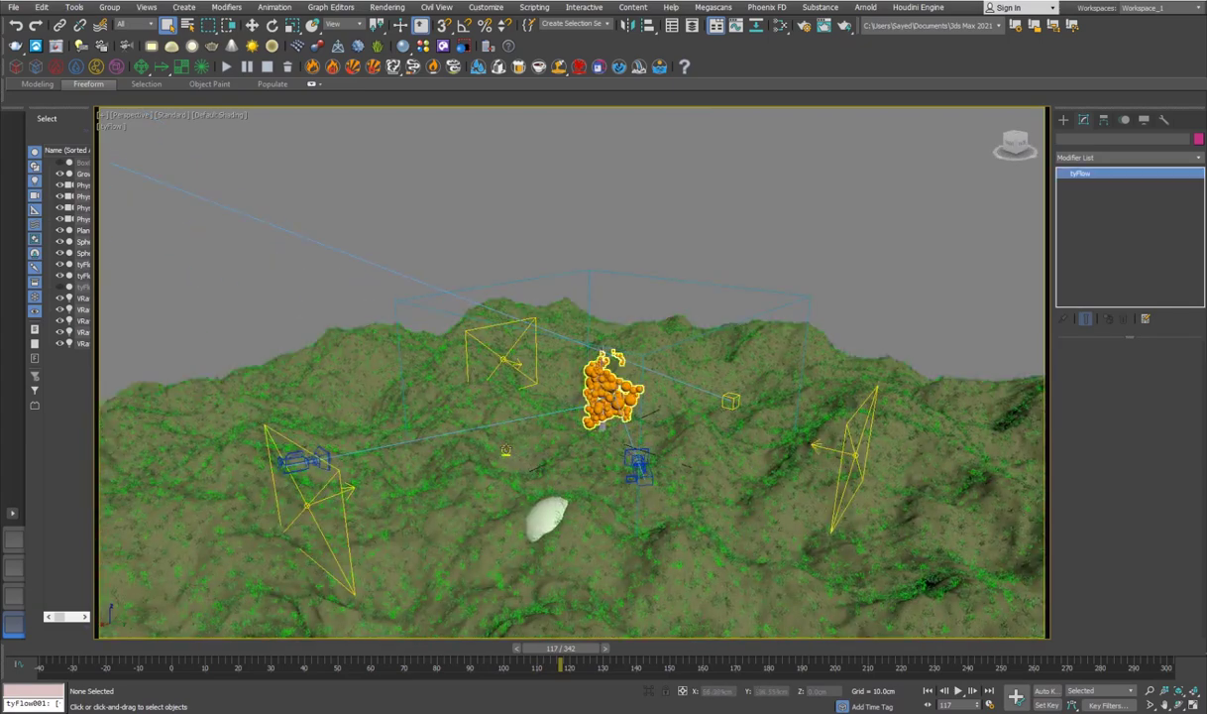
pyautogui.click(1097, 378)
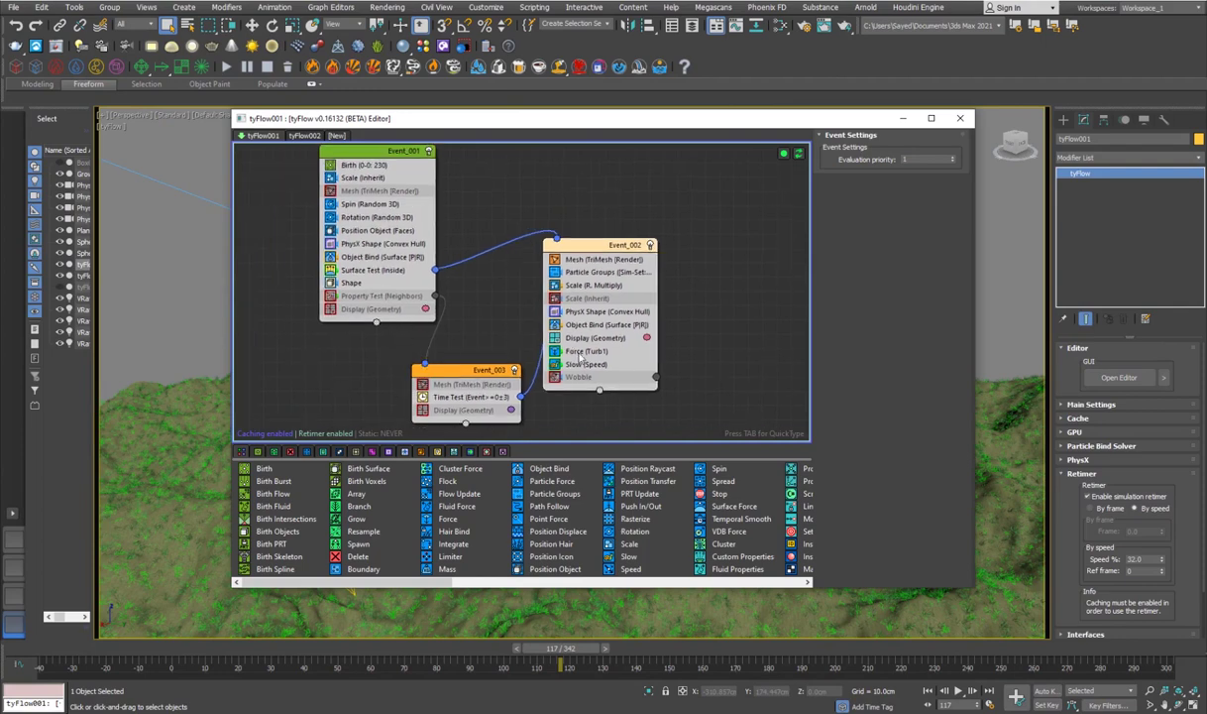
# Step: Open the tyFlow002 flow in the editor and inspect its Birth operator's settings
pyautogui.click(304, 136)
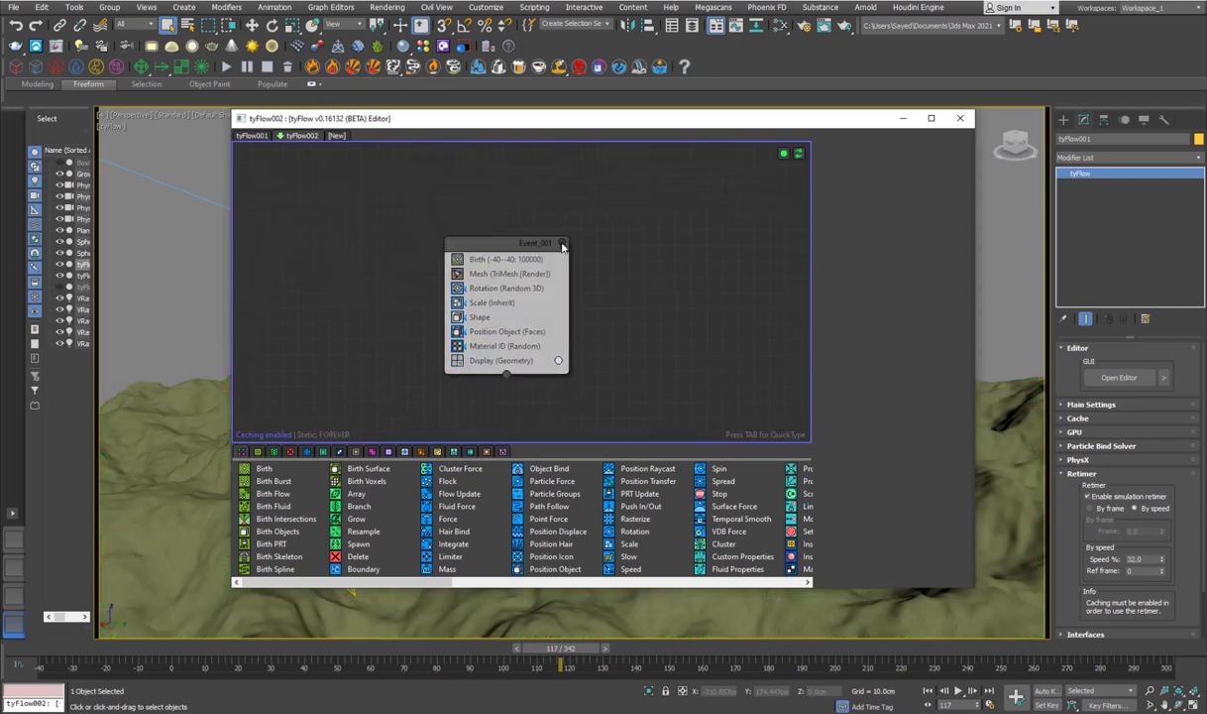
pyautogui.moveTo(448, 121); pyautogui.dragTo(303, 168)
pyautogui.click(351, 307)
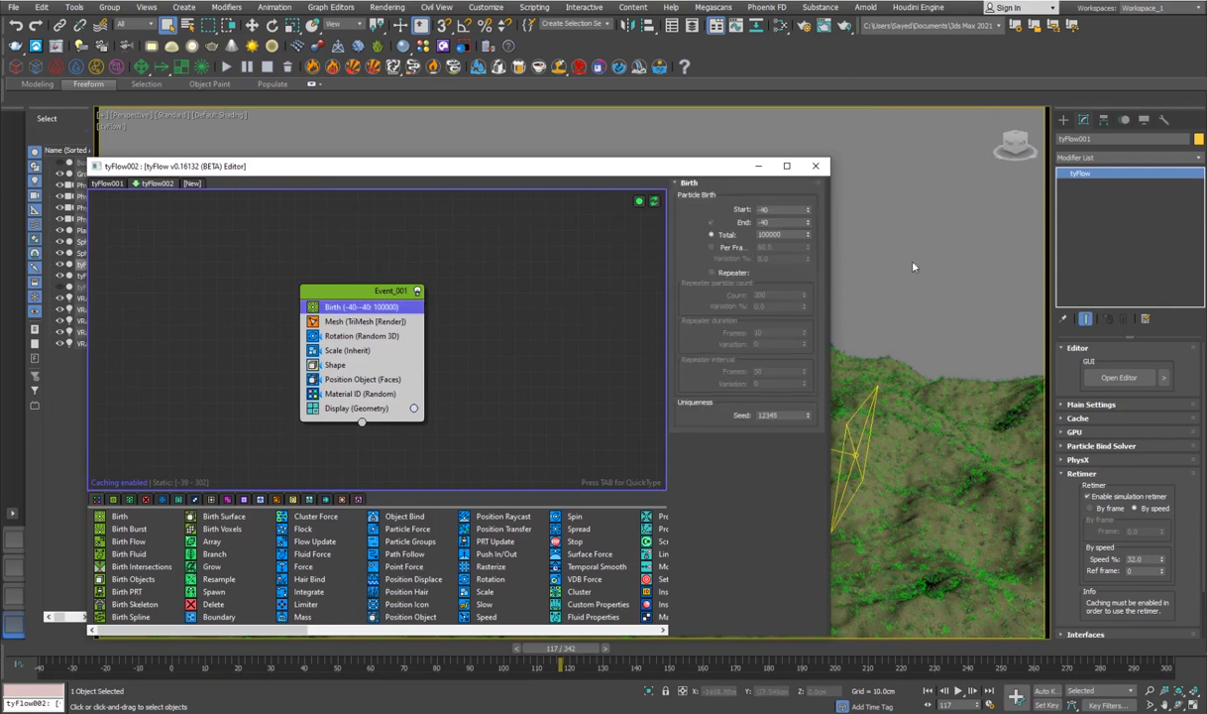
# Step: Inspect the Shape operator's distribution and mesh type settings in tyFlow002, and minimize the flow editor
pyautogui.scroll(3, 929, 489)
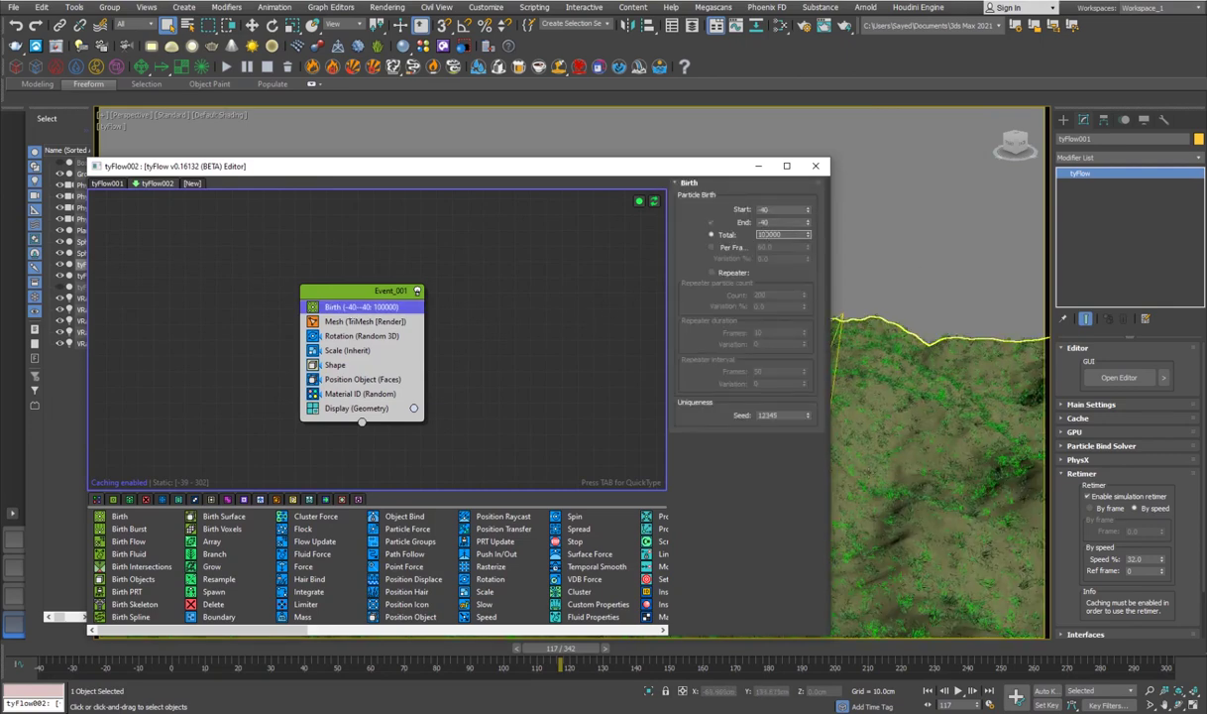
pyautogui.doubleClick(331, 365)
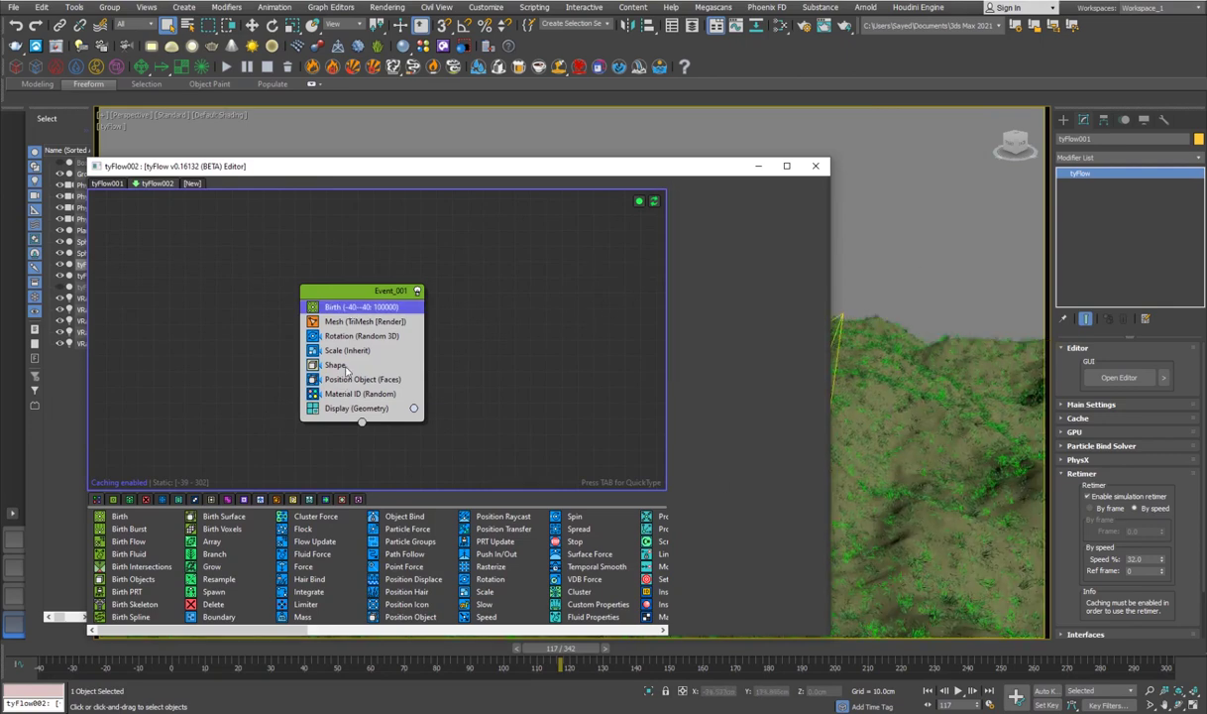
pyautogui.scroll(-3, 739, 451)
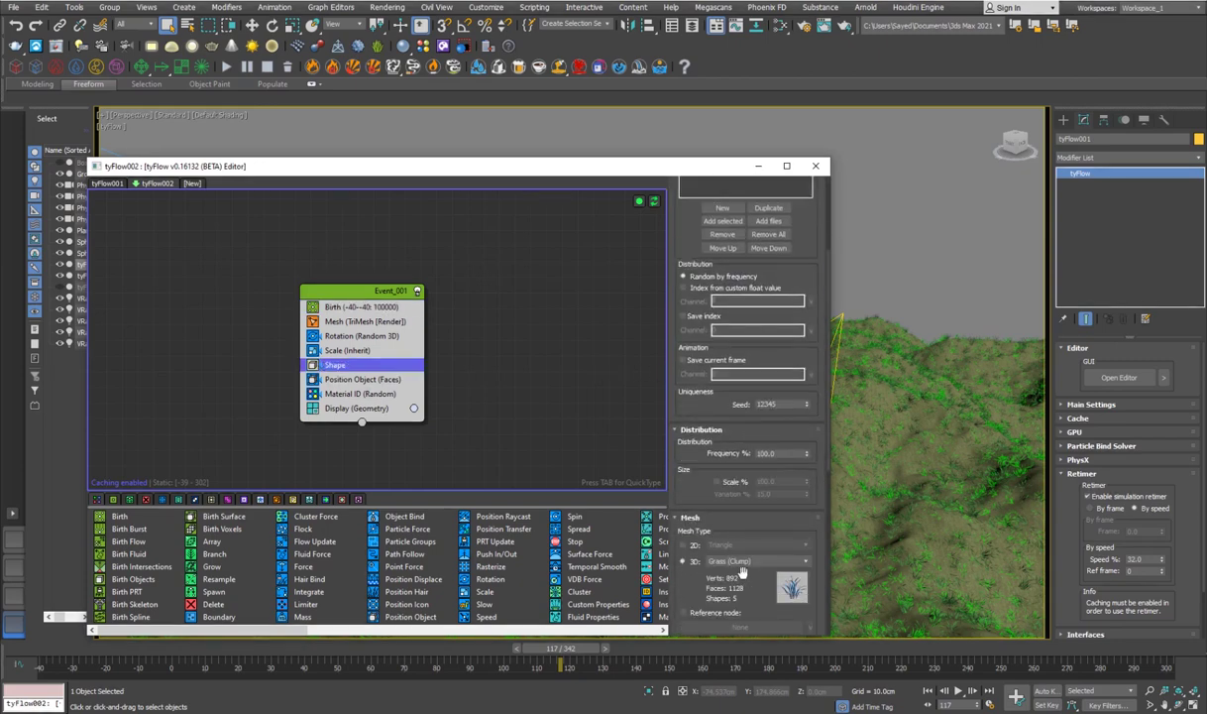
pyautogui.click(762, 169)
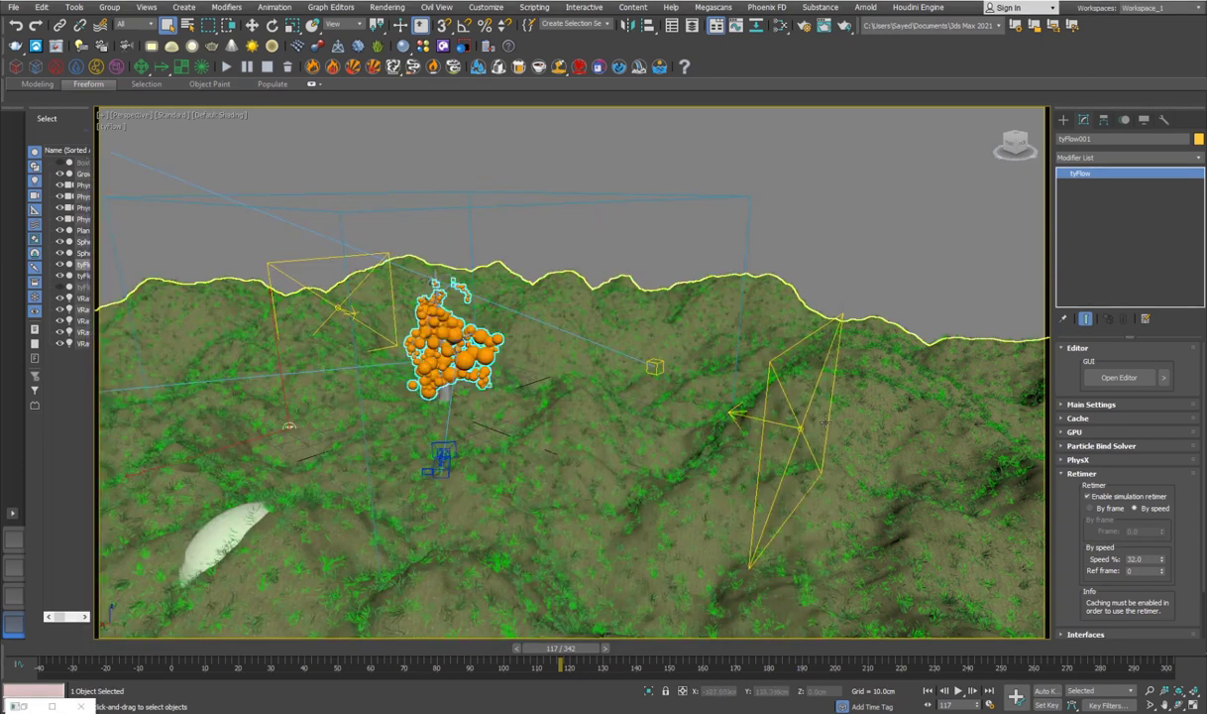
# Step: Select the terrain plane in the viewport and isolate it from the rest of the scene
pyautogui.click(813, 335)
pyautogui.click(872, 429)
pyautogui.rightClick(870, 421)
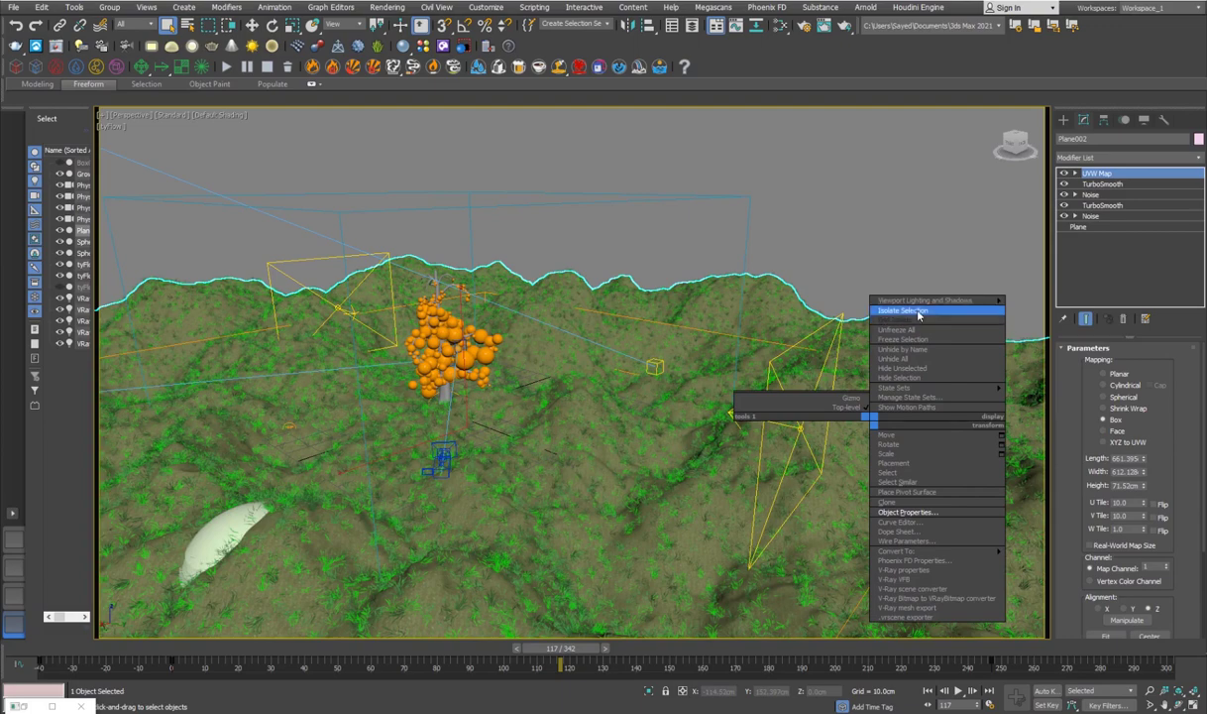
pyautogui.click(942, 312)
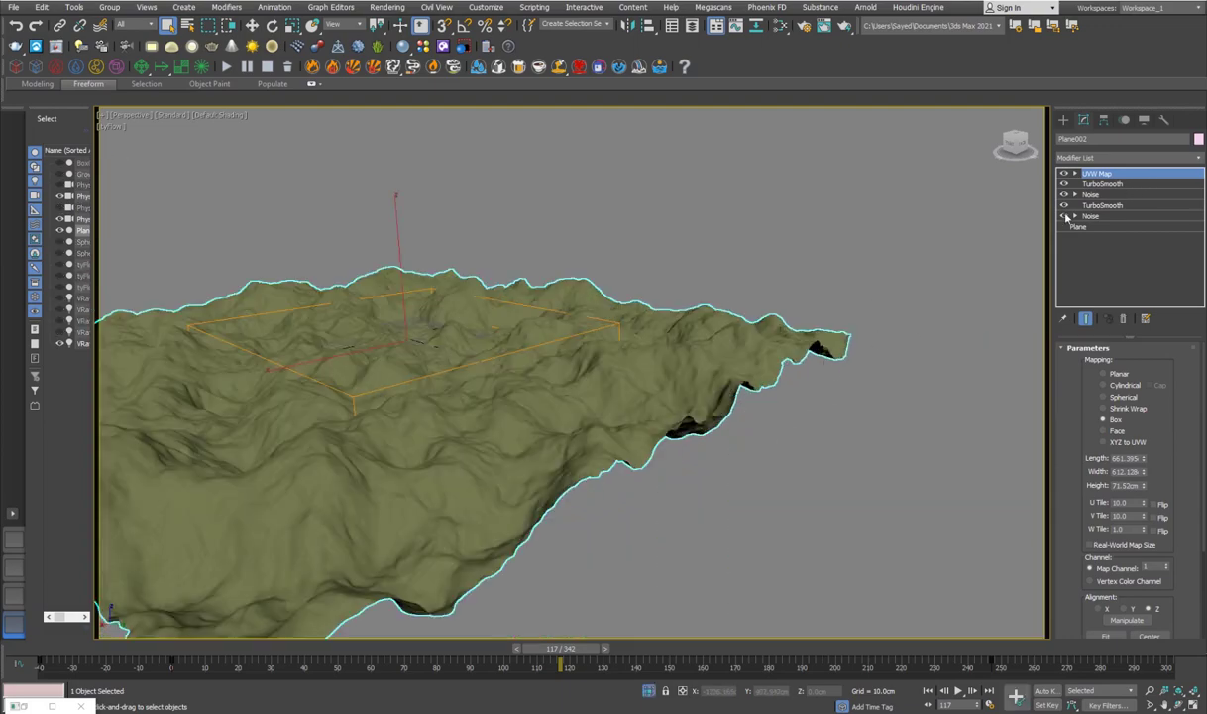
# Step: Disable all five modifiers on the terrain plane, from the lowest Noise up to UVW Map, to see the base plane
pyautogui.click(1063, 216)
pyautogui.click(1064, 205)
pyautogui.click(1065, 194)
pyautogui.click(1064, 183)
pyautogui.click(1065, 174)
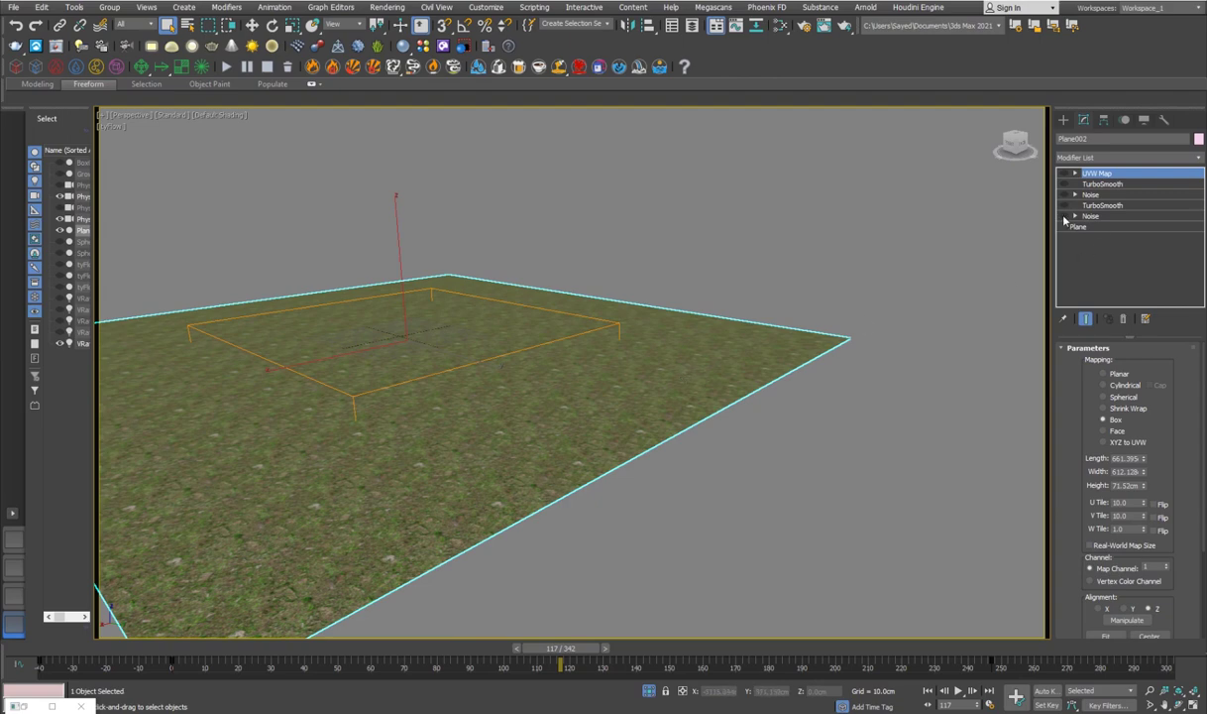
# Step: Re-enable the terrain's Noise, TurboSmooth and UVW Map modifiers one by one, from the base of the stack upward
pyautogui.click(1064, 217)
pyautogui.click(1064, 205)
pyautogui.click(1063, 194)
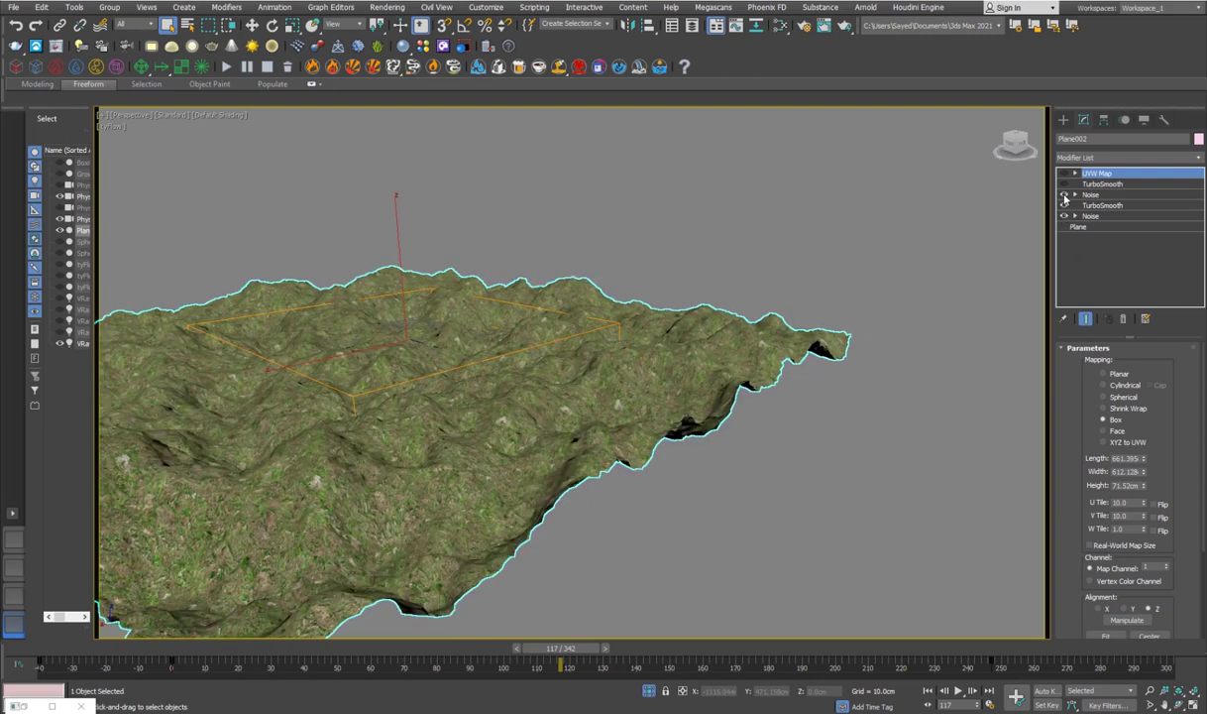
pyautogui.click(1064, 185)
pyautogui.click(1064, 174)
# Step: End the terrain's isolation and look closer at the sphere-covered tree in the full landscape scene
pyautogui.rightClick(466, 387)
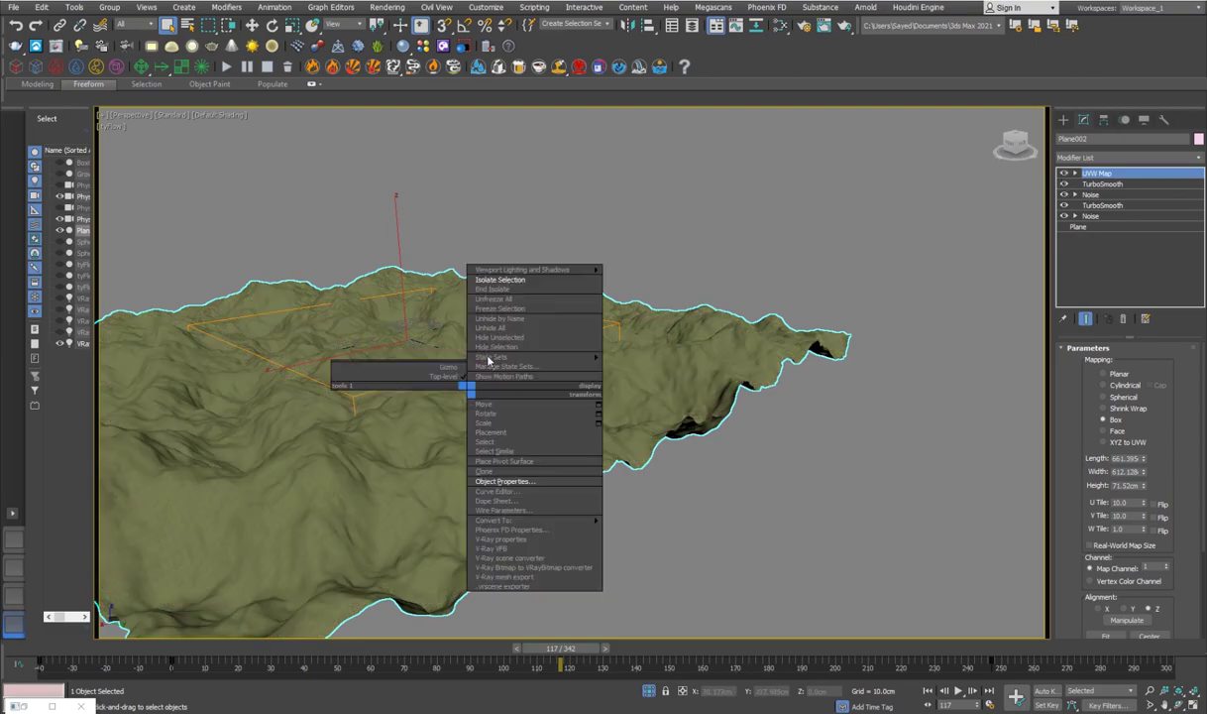
pyautogui.click(493, 288)
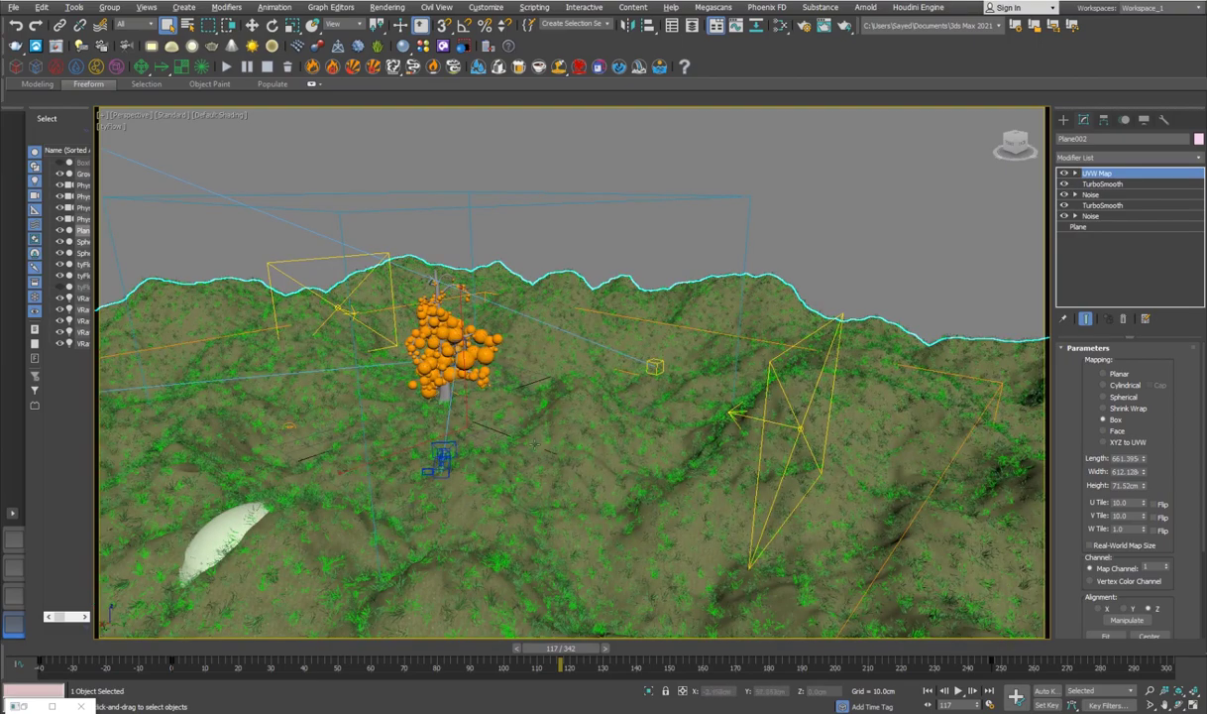
pyautogui.scroll(6, 545, 446)
pyautogui.keyDown('alt'); pyautogui.moveTo(437, 422); pyautogui.dragTo(474, 414, button='middle'); pyautogui.keyUp('alt')
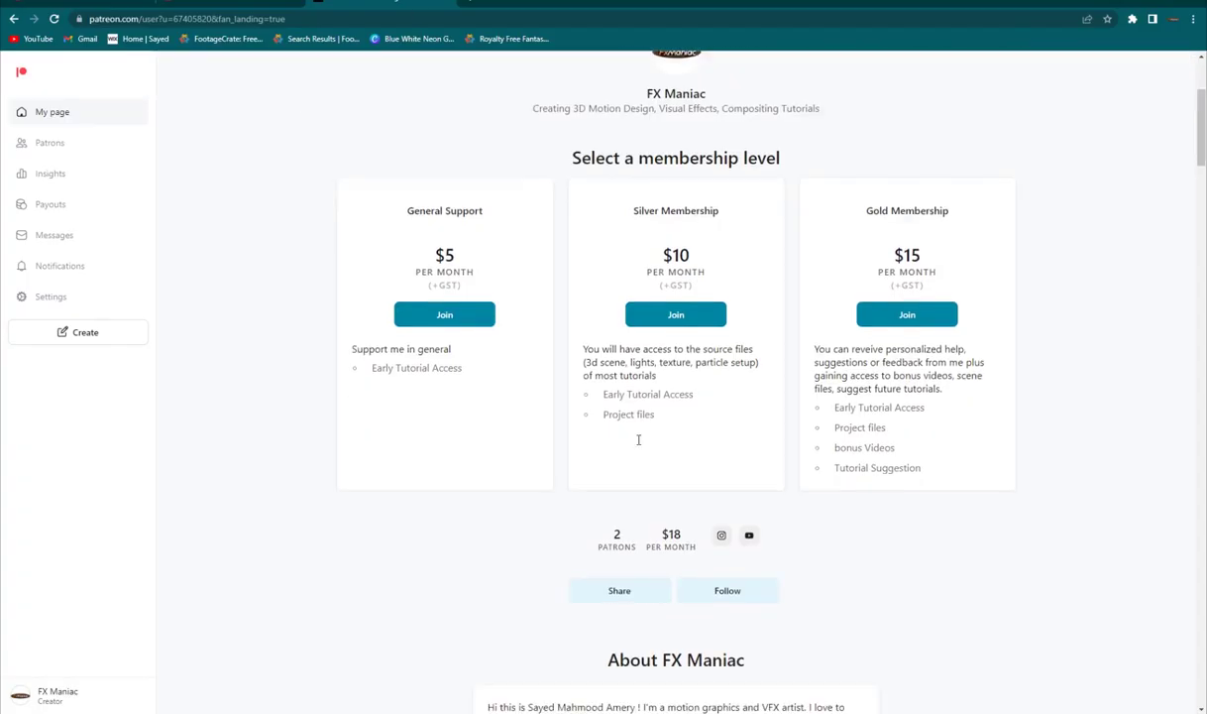
# Step: Look through the FX Maniac Patreon page in the browser, from the membership levels to the Tyflow_Spheres_Growth +Project Files post
pyautogui.scroll(-6, 639, 441)
pyautogui.scroll(-3, 639, 440)
pyautogui.scroll(1, 641, 447)
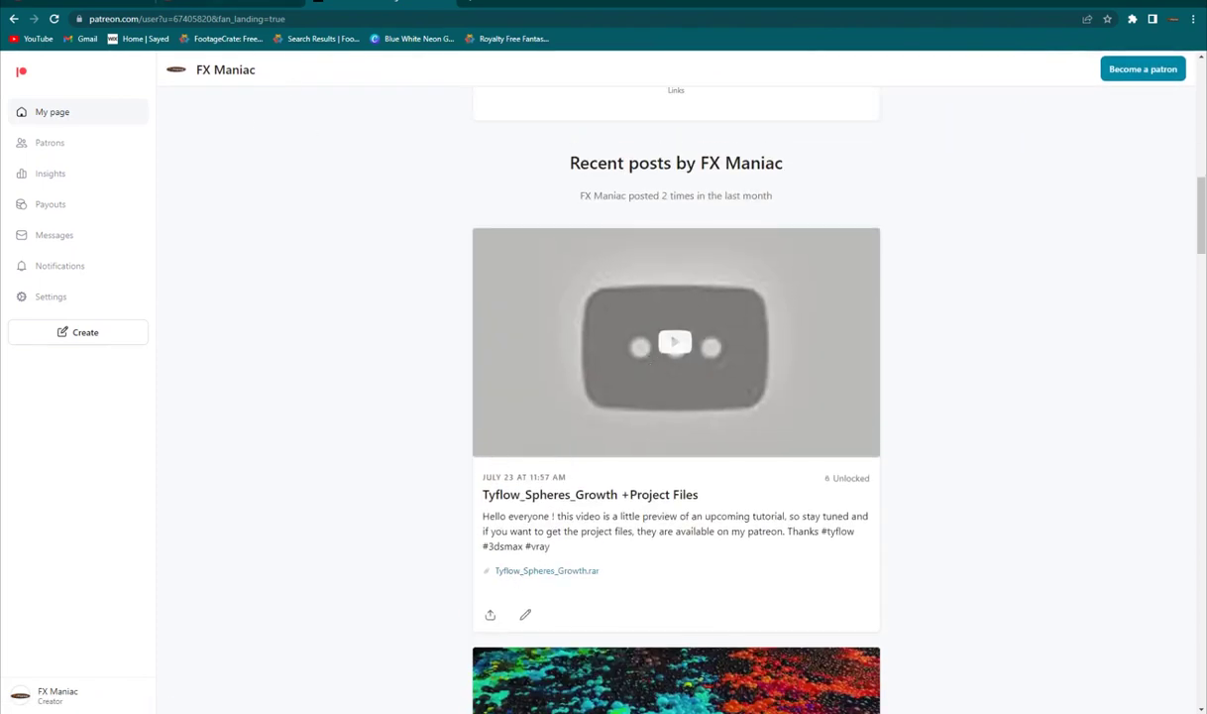
# Step: View the uploads of the FX Maniac and AfxManiac YouTube channels, and return to browse FX Maniac's video list
pyautogui.click(76, 4)
pyautogui.scroll(5, 598, 439)
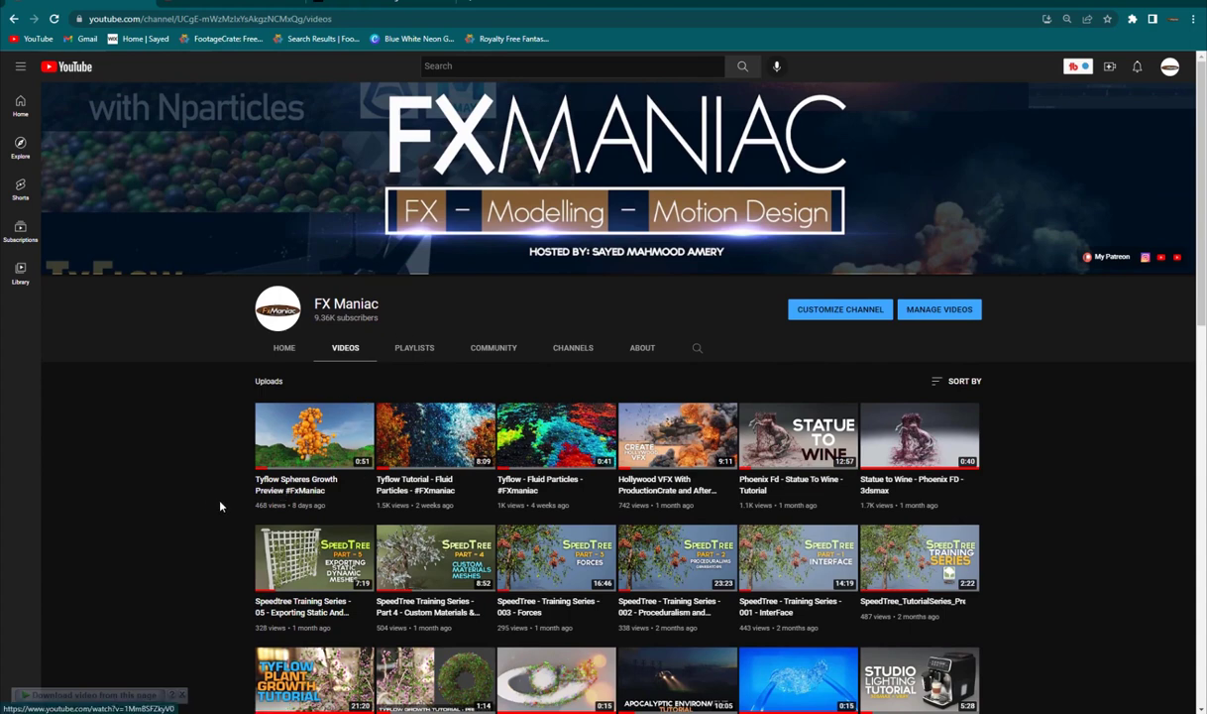
pyautogui.click(230, 4)
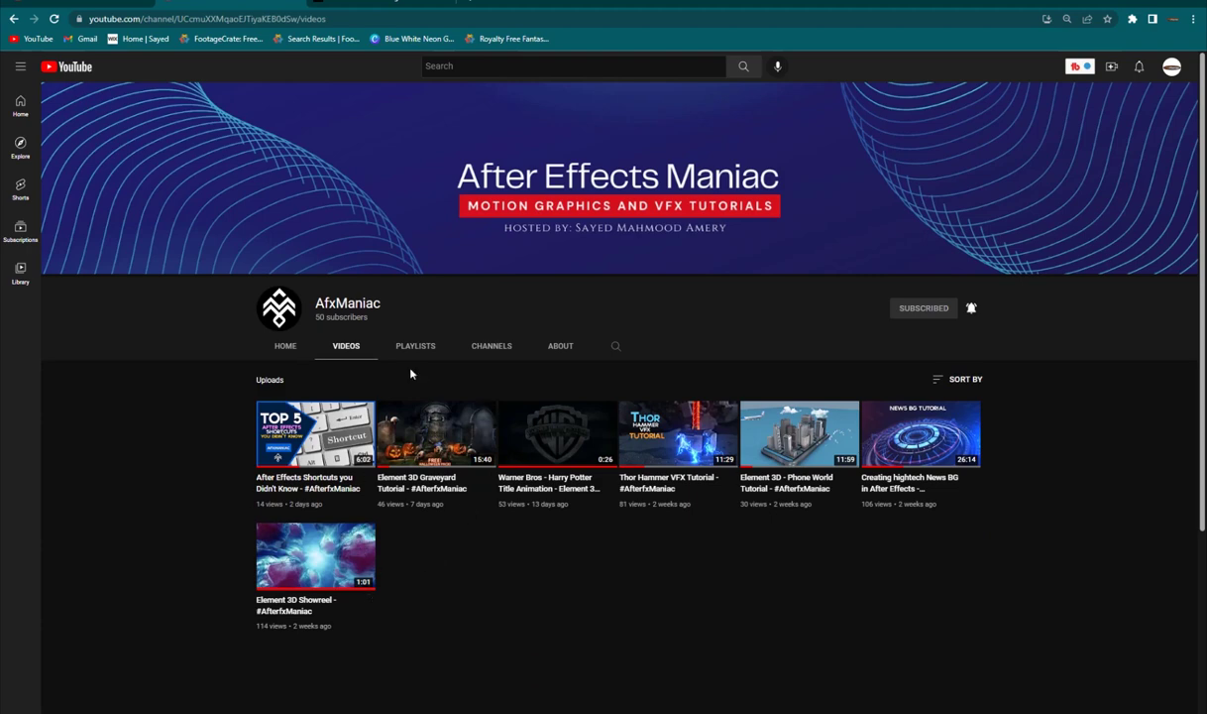
pyautogui.hotkey('ctrl', 'Tab')
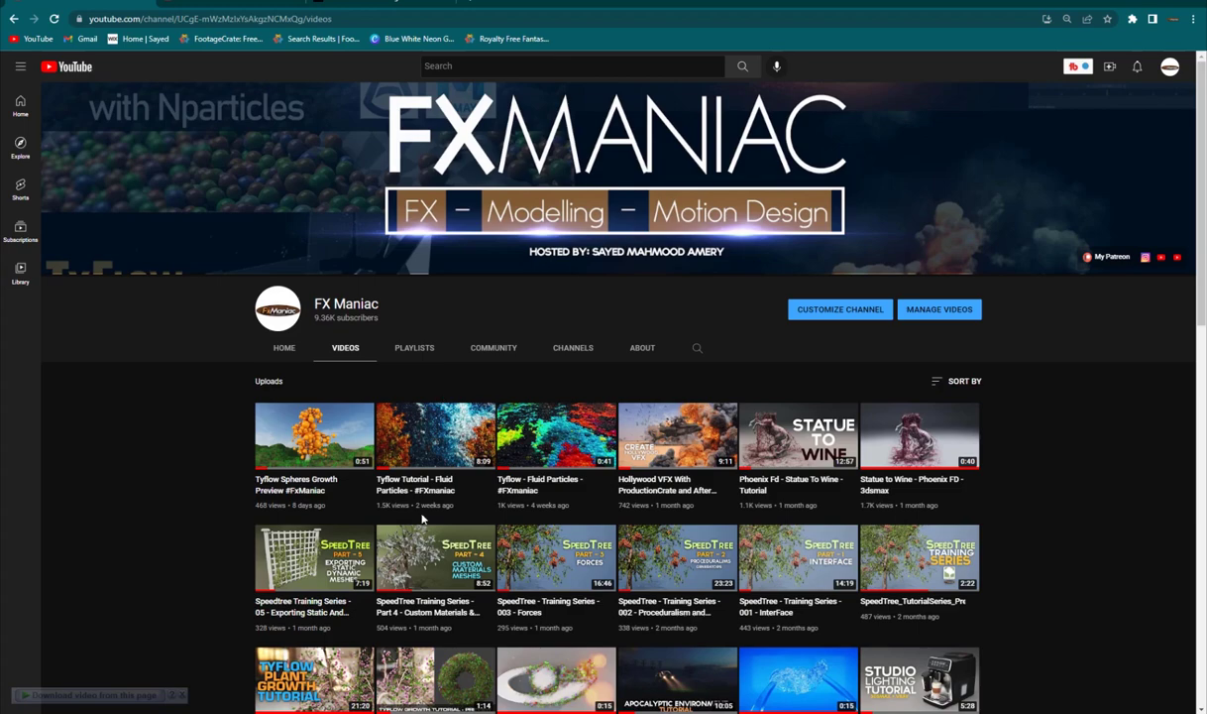
pyautogui.scroll(-2, 423, 517)
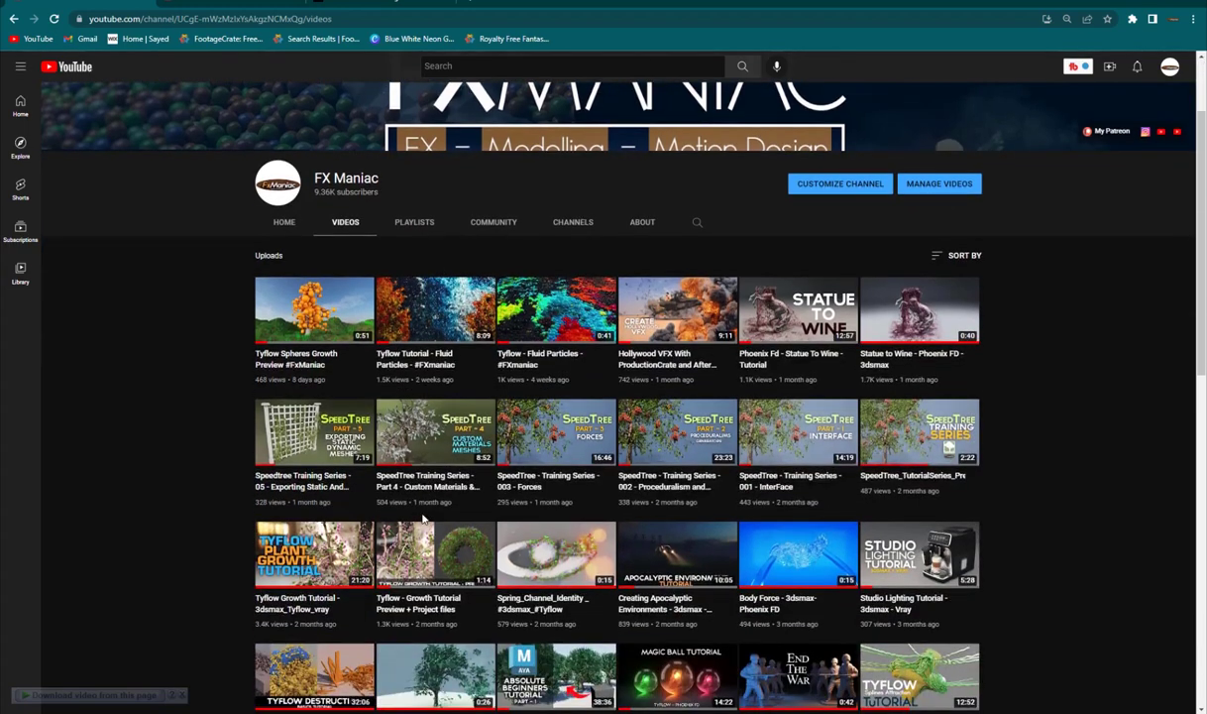